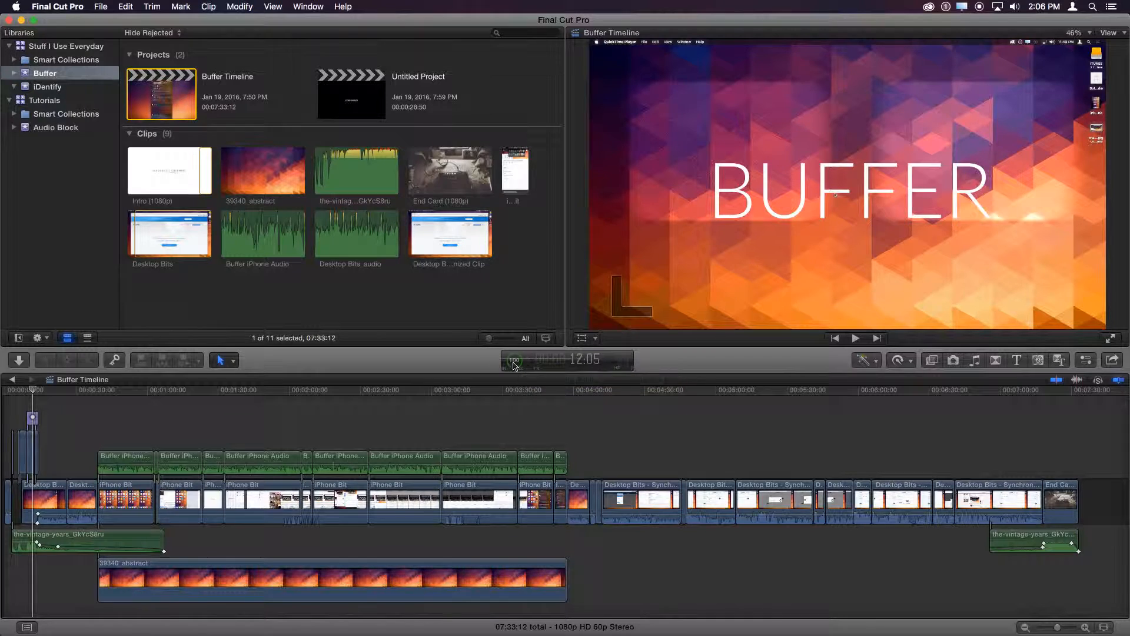
# - View the sharing destinations available for the Buffer Timeline project
pyautogui.click(1112, 362)
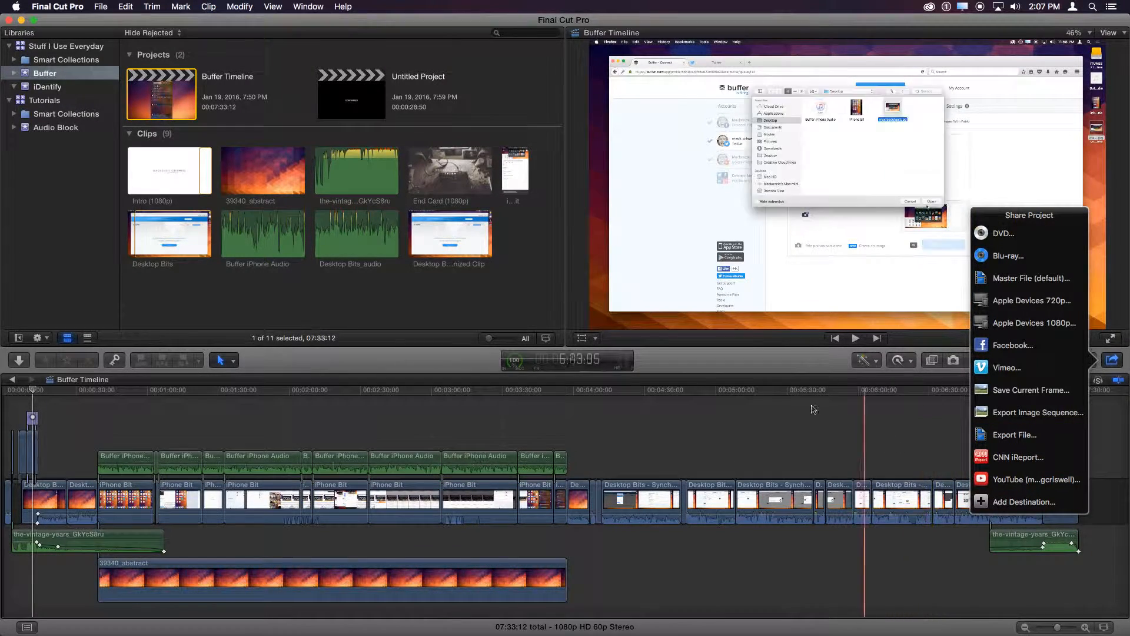
pyautogui.click(774, 377)
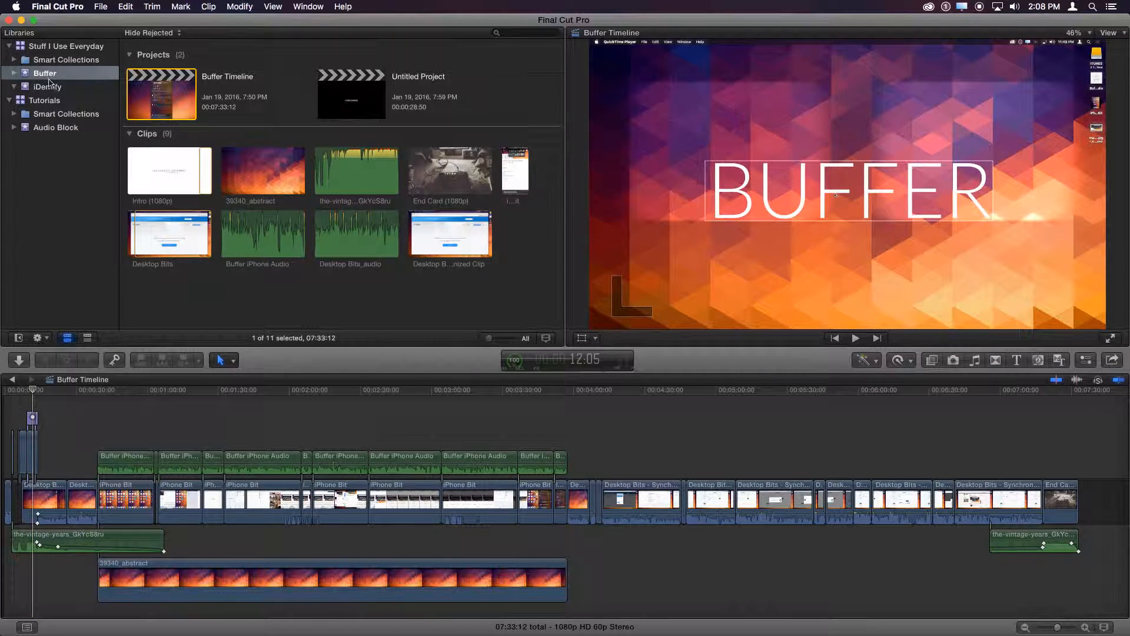
# - Browse the Stuff I Use Everyday library, examining the projects and clips in its Buffer and iDentify events
pyautogui.click(73, 48)
pyautogui.click(45, 73)
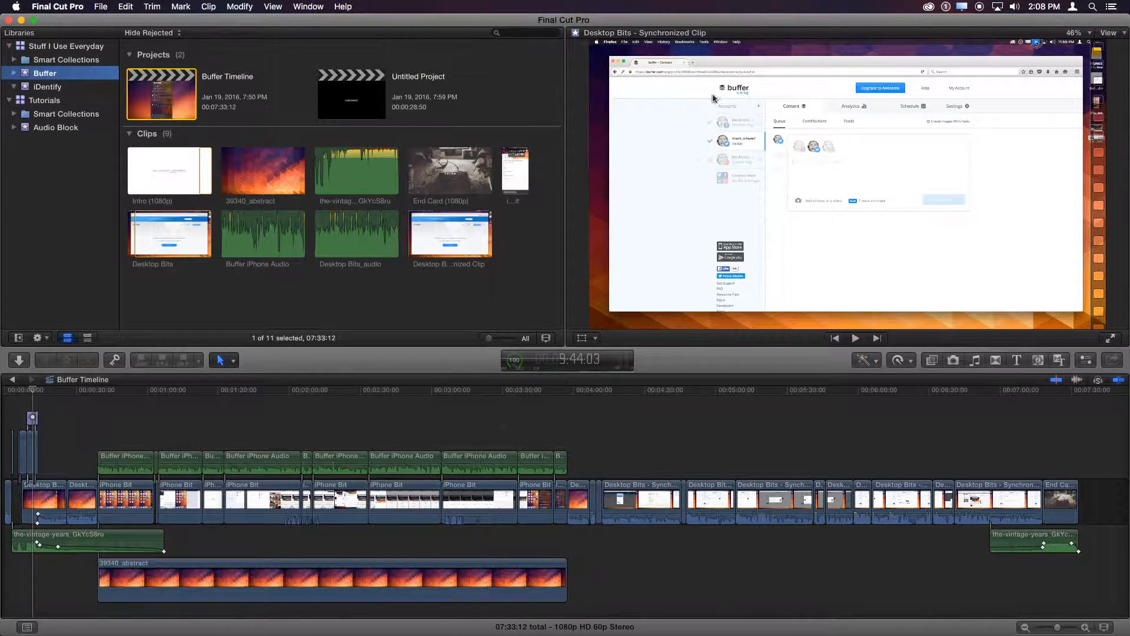
pyautogui.click(192, 206)
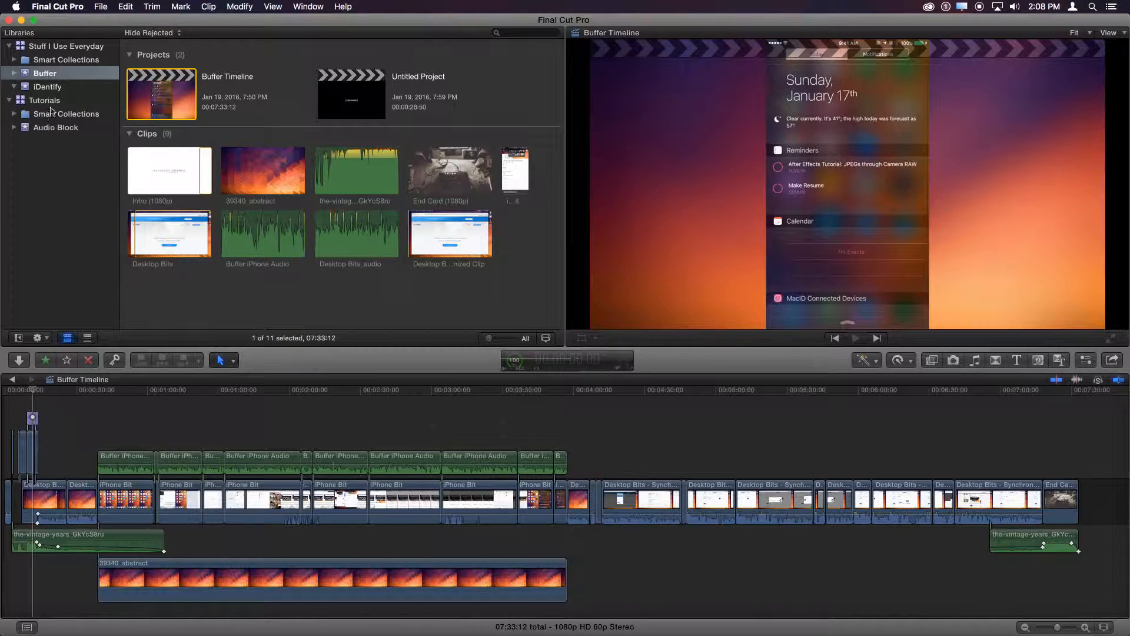
pyautogui.click(53, 51)
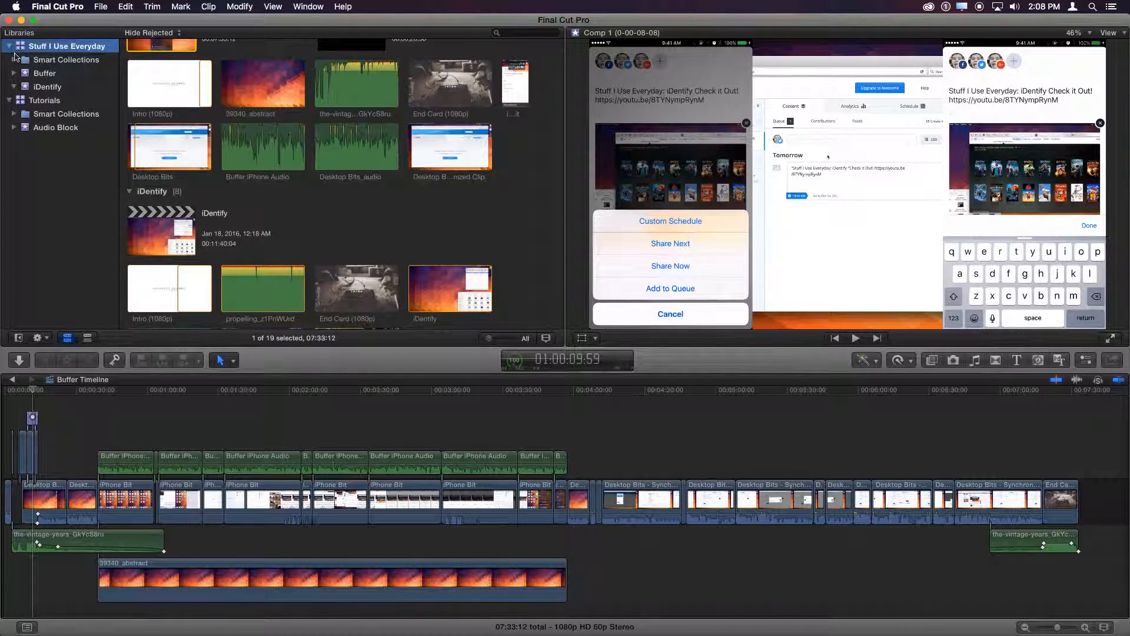
pyautogui.click(59, 73)
pyautogui.click(61, 100)
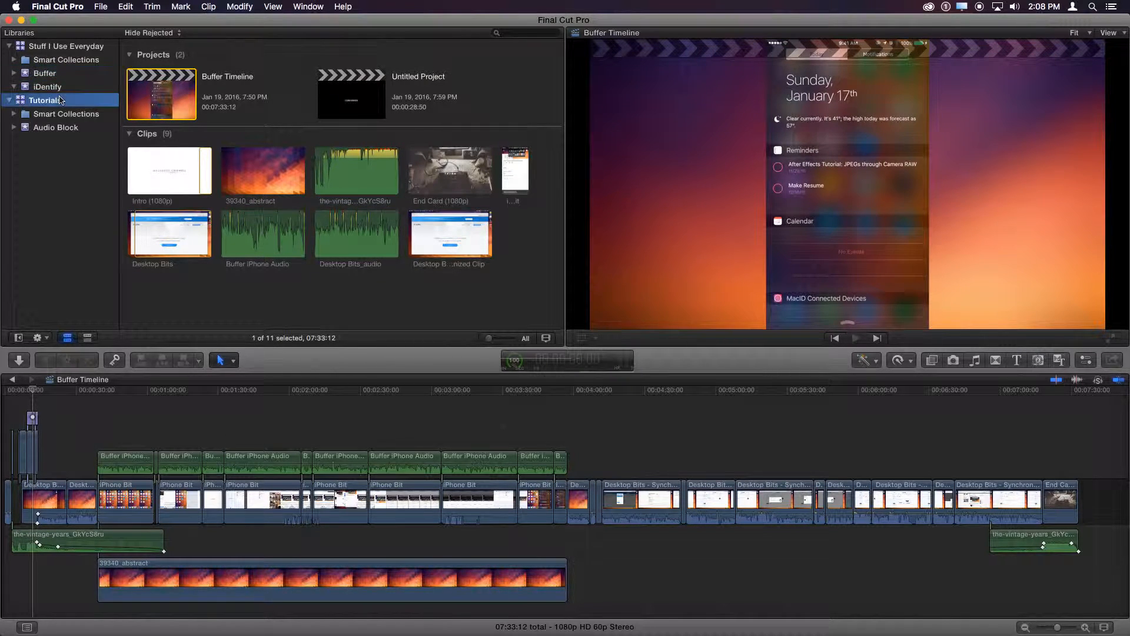
pyautogui.click(61, 88)
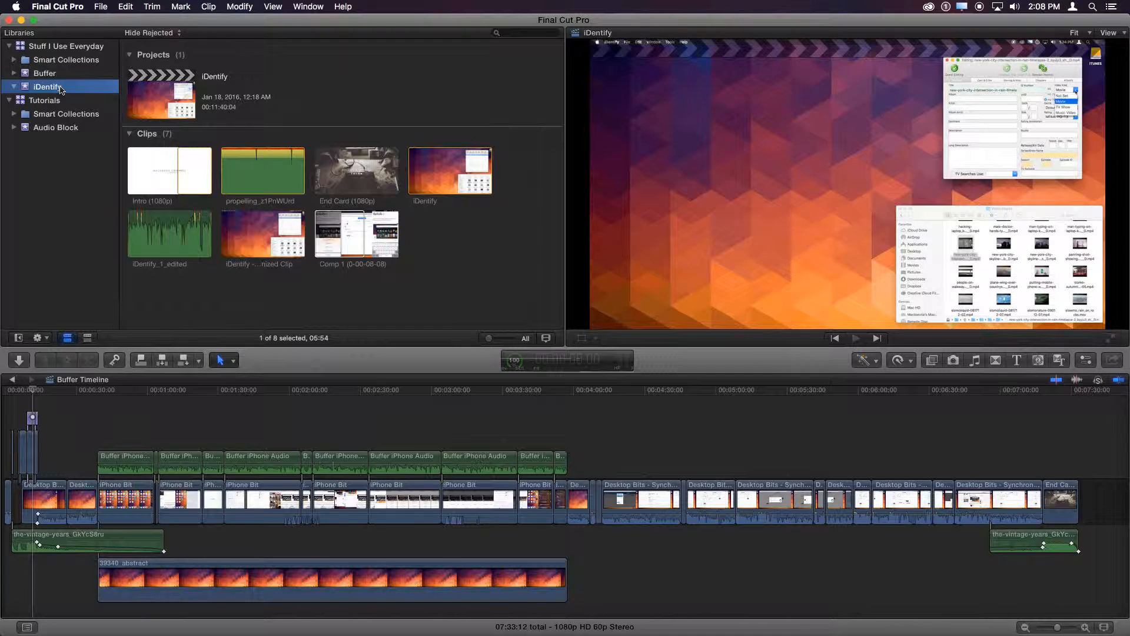
pyautogui.click(60, 75)
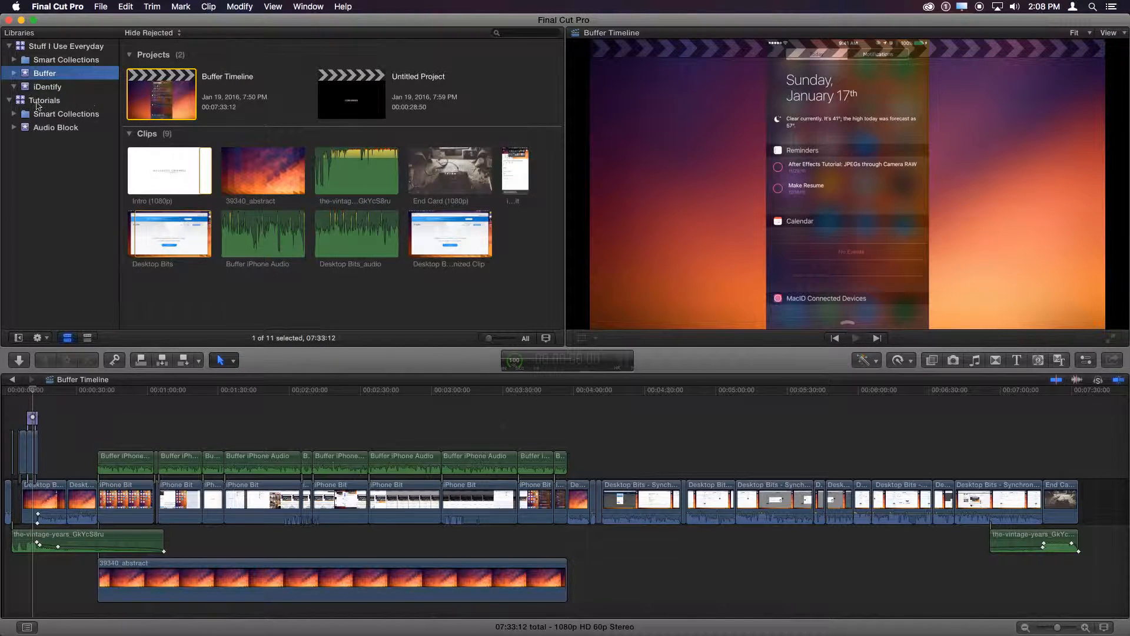
# - Look through the Tutorials library and the contents of its Audio Block event
pyautogui.click(43, 100)
pyautogui.click(50, 128)
pyautogui.click(88, 101)
pyautogui.click(77, 128)
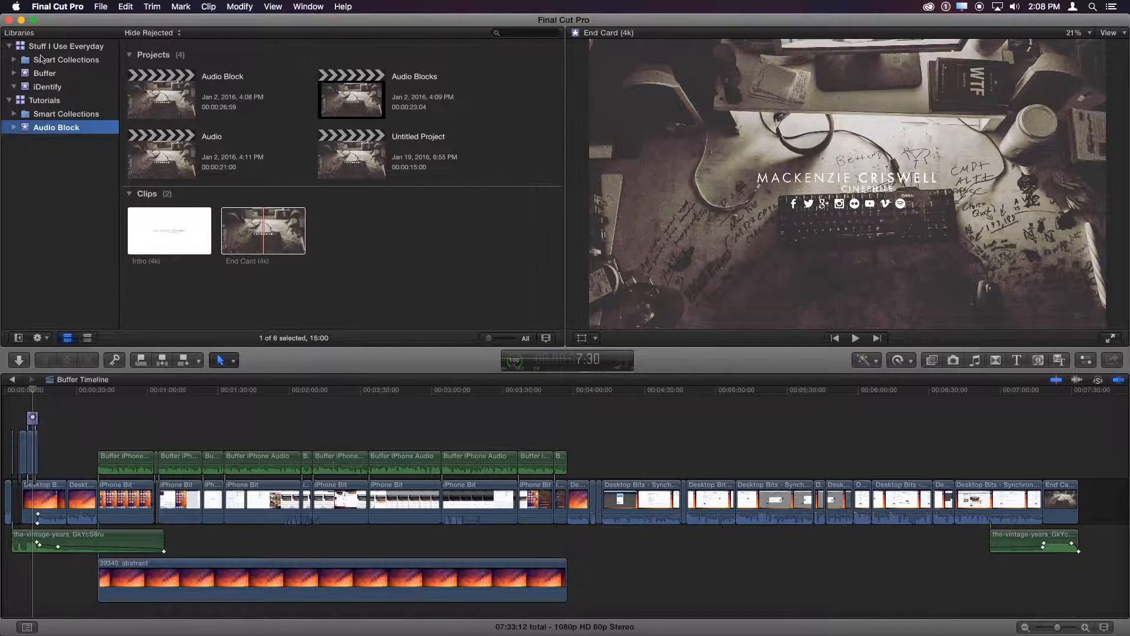
# - Close both the Stuff I Use Everyday library and the Tutorials library
pyautogui.click(38, 46)
pyautogui.rightClick(44, 46)
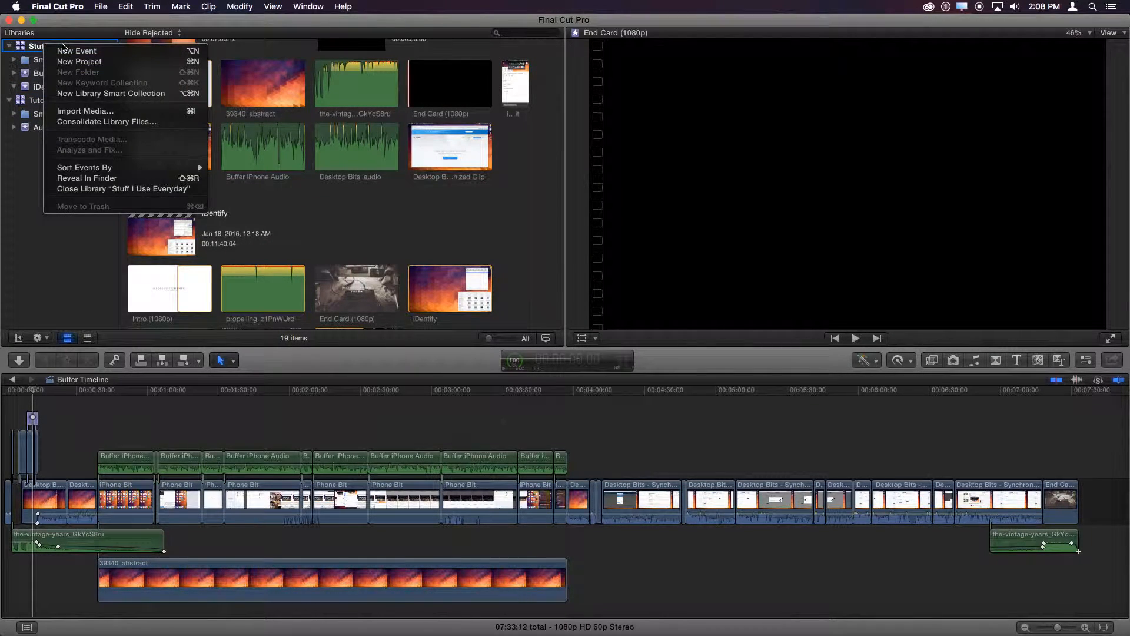
pyautogui.click(126, 189)
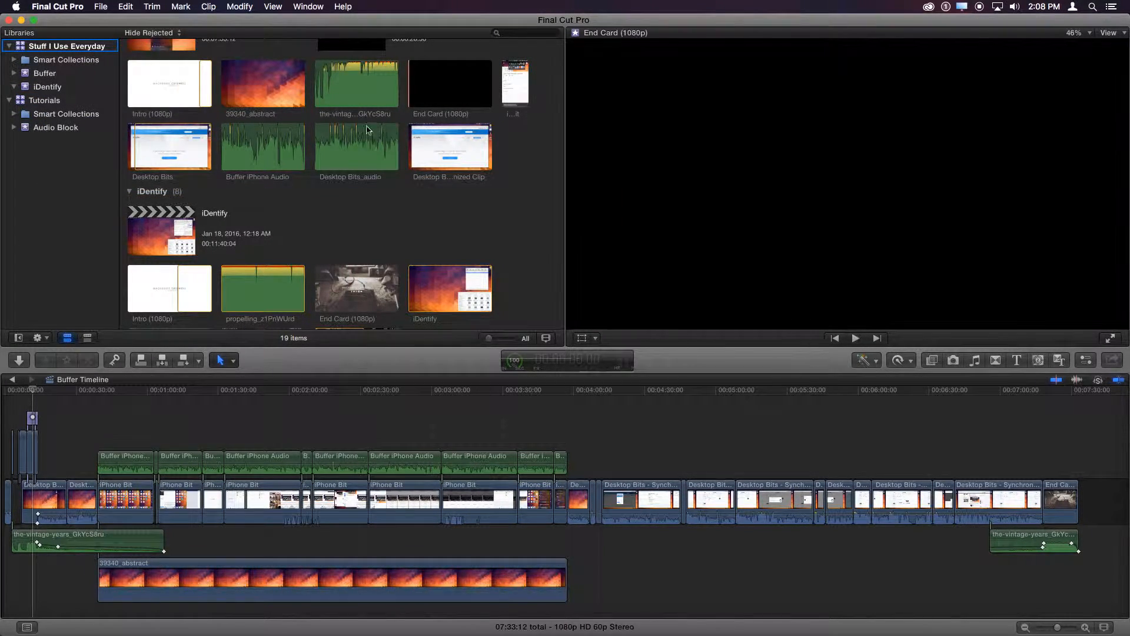
pyautogui.rightClick(53, 50)
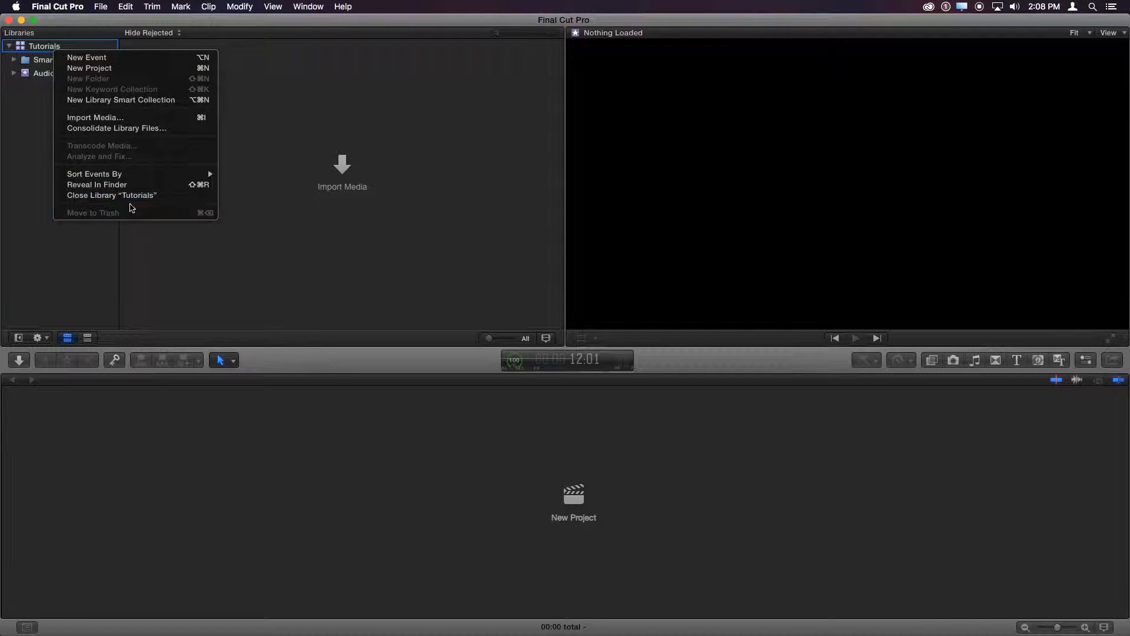
pyautogui.click(131, 196)
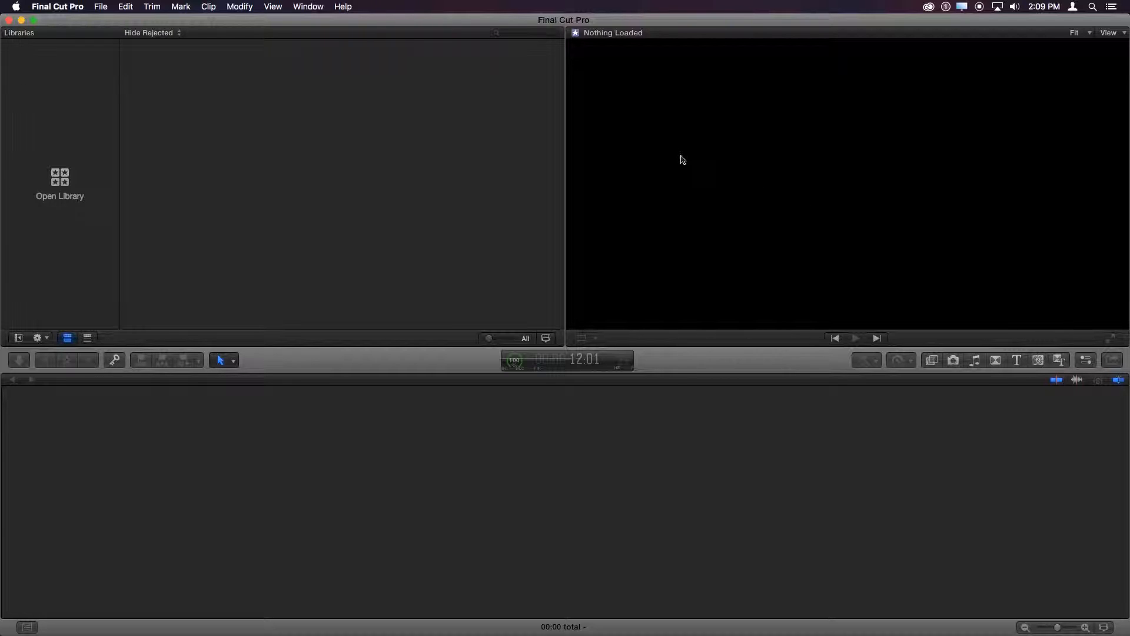
# - Toggle the Inspector on and off several times, leaving it hidden
pyautogui.press('super+4')
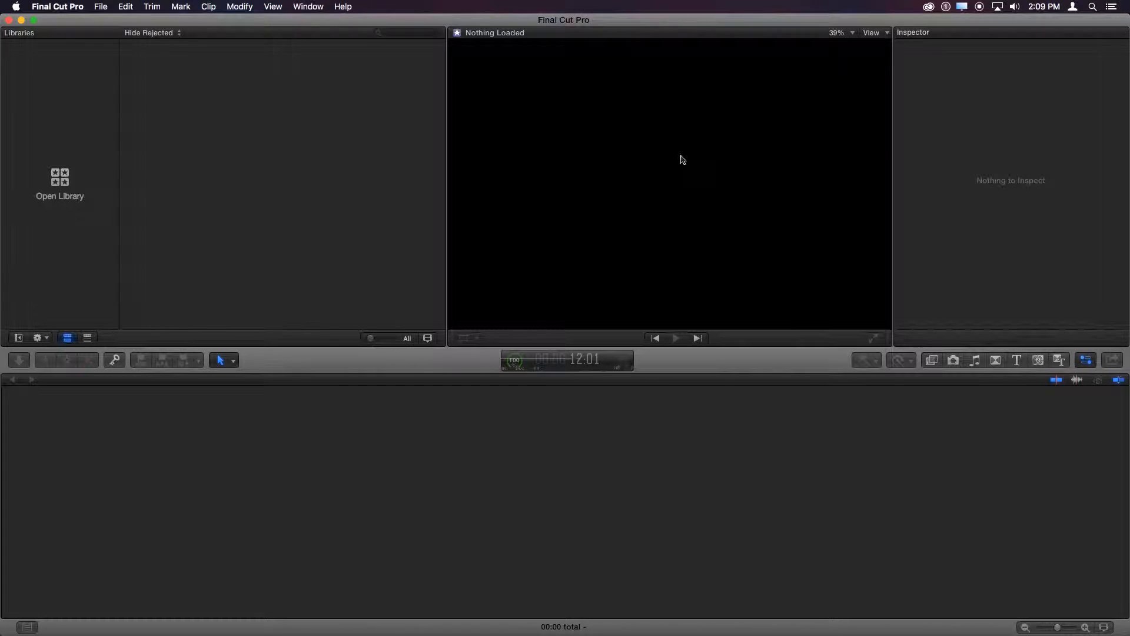
pyautogui.click(941, 37)
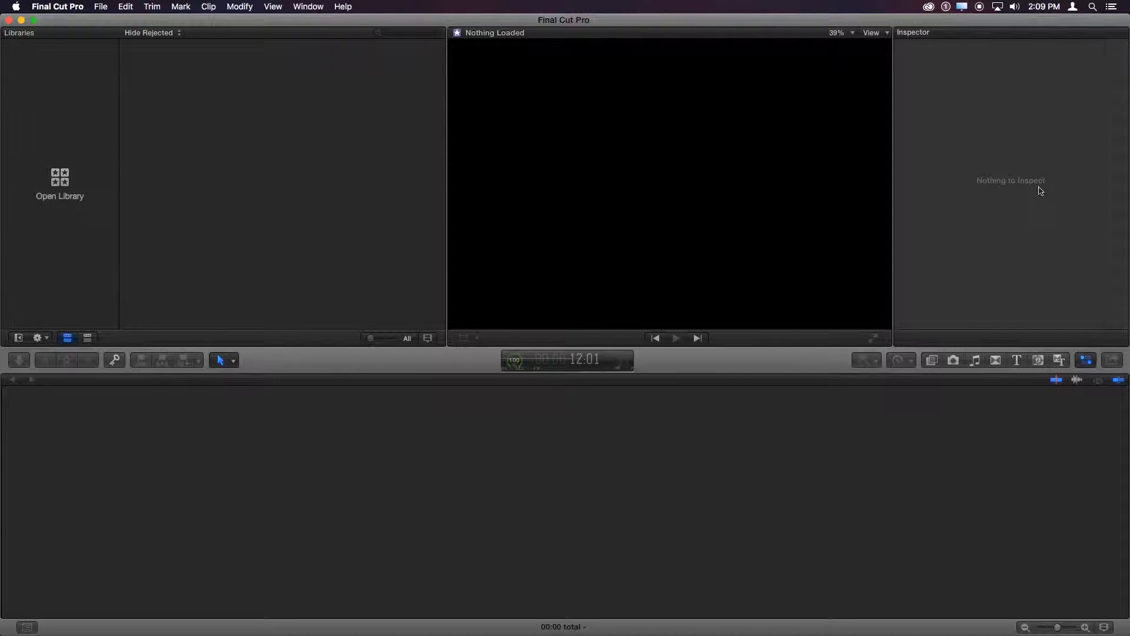
pyautogui.press('super+4')
pyautogui.press('super+4')
pyautogui.press('super+4')
pyautogui.press('super+4')
pyautogui.press('super+4')
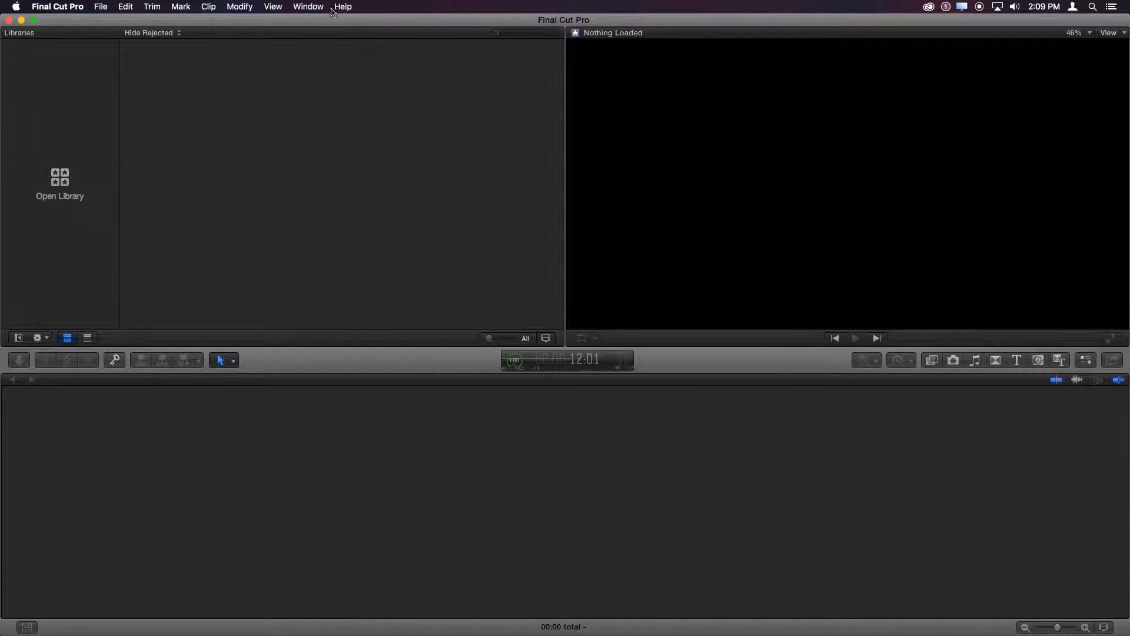
pyautogui.click(323, 9)
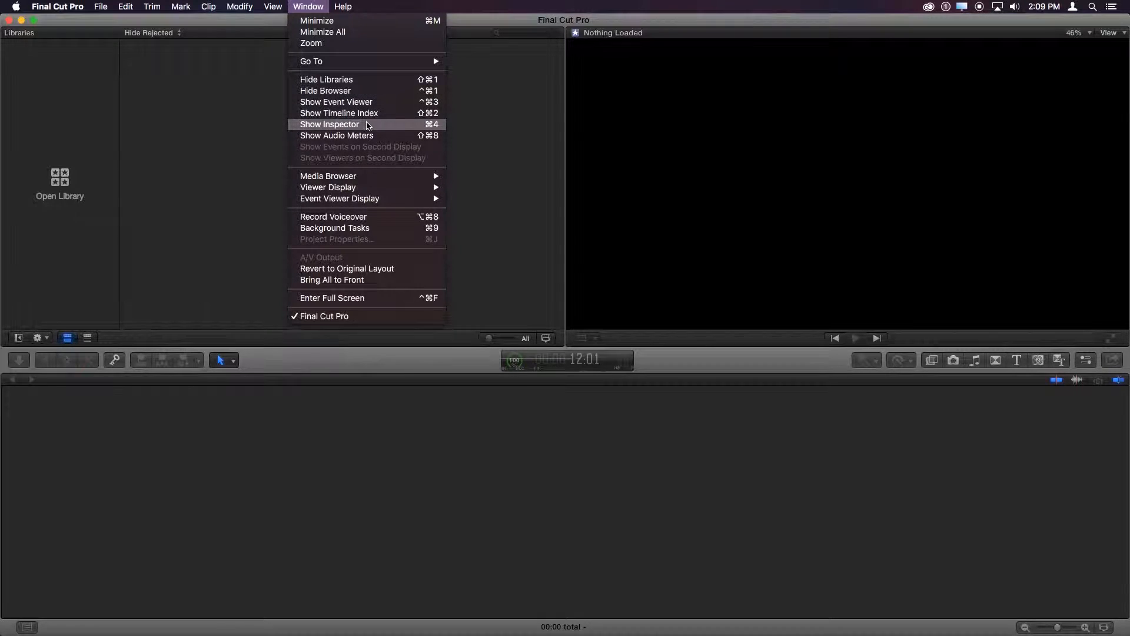
pyautogui.click(367, 126)
pyautogui.click(308, 6)
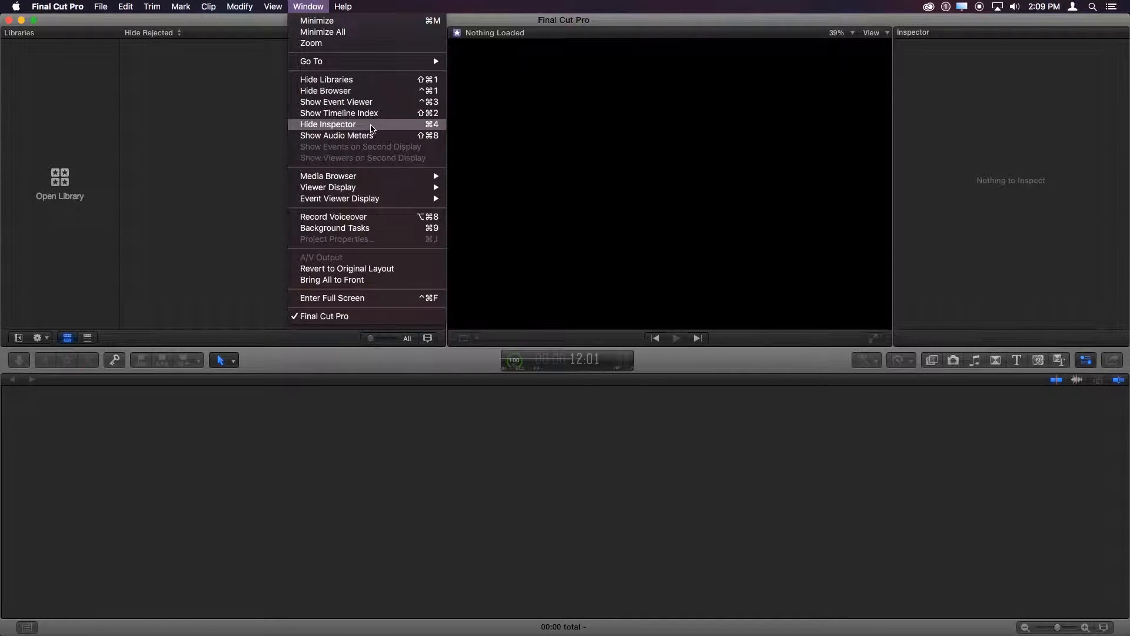
pyautogui.click(371, 126)
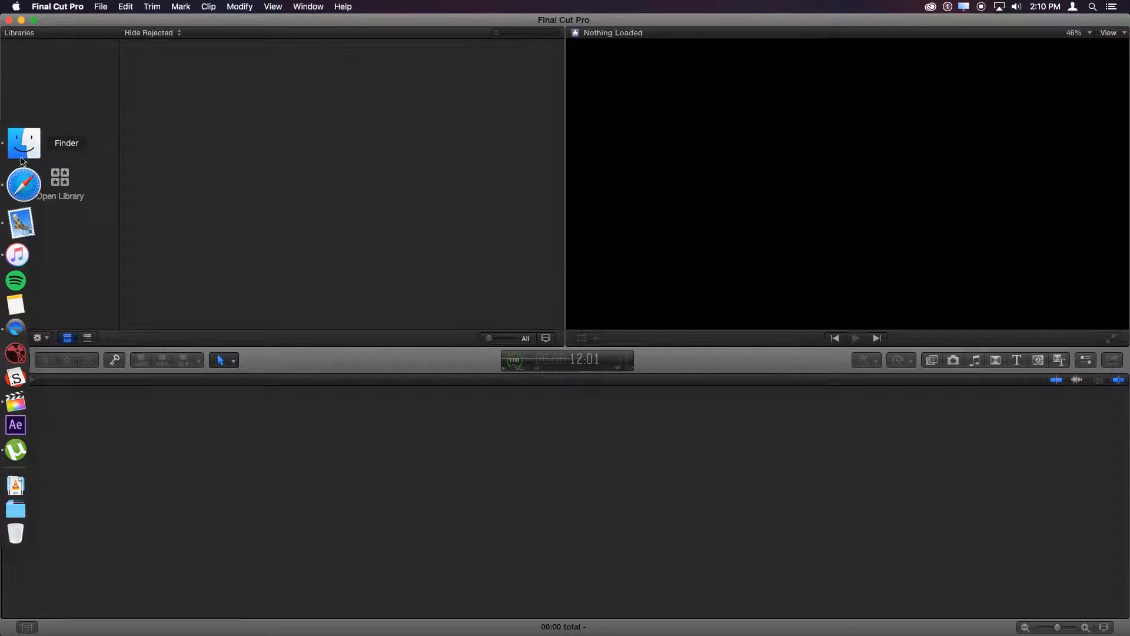
# - Switch to Finder, enlarge its window and open the Projects folder inside Movies
pyautogui.click(21, 152)
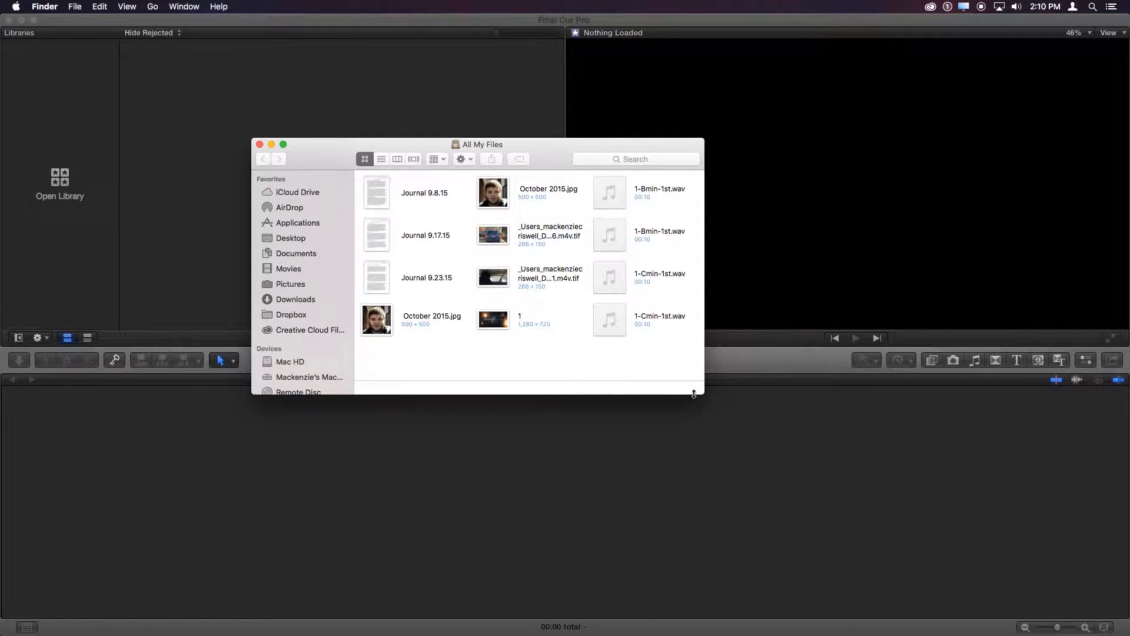
pyautogui.click(705, 400)
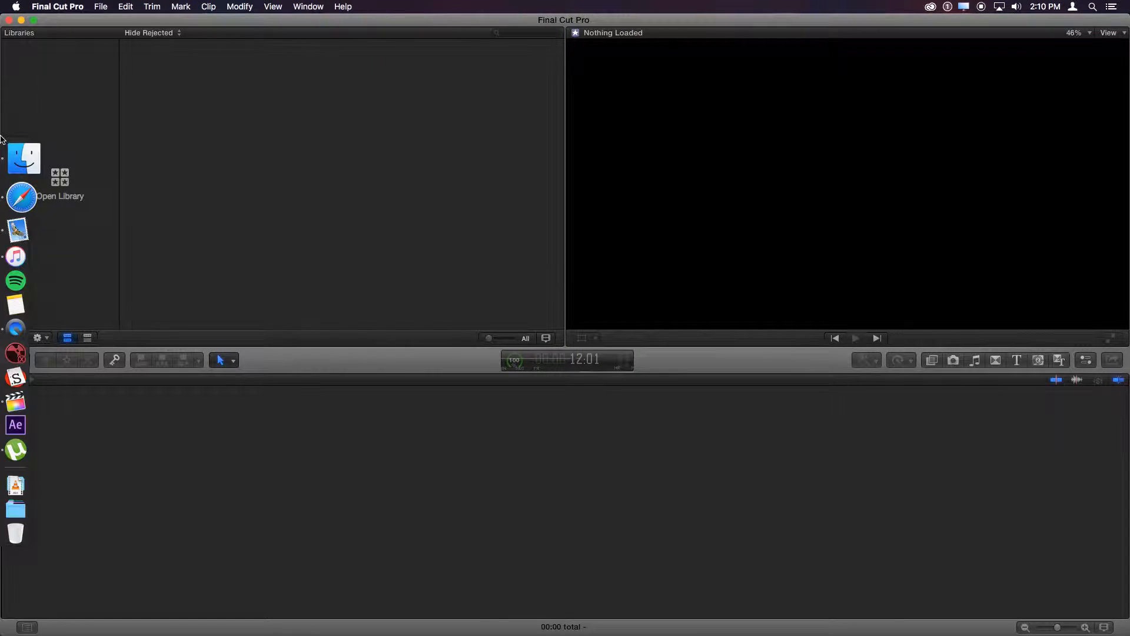
pyautogui.click(22, 142)
pyautogui.moveTo(535, 153); pyautogui.dragTo(762, 122)
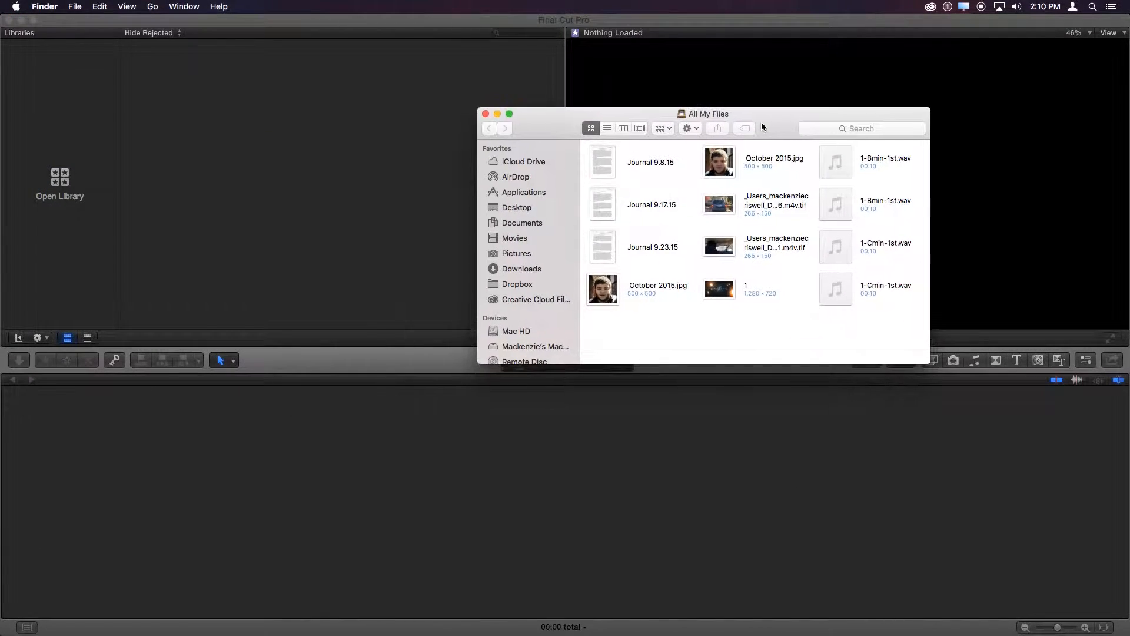
pyautogui.moveTo(477, 364); pyautogui.dragTo(376, 399)
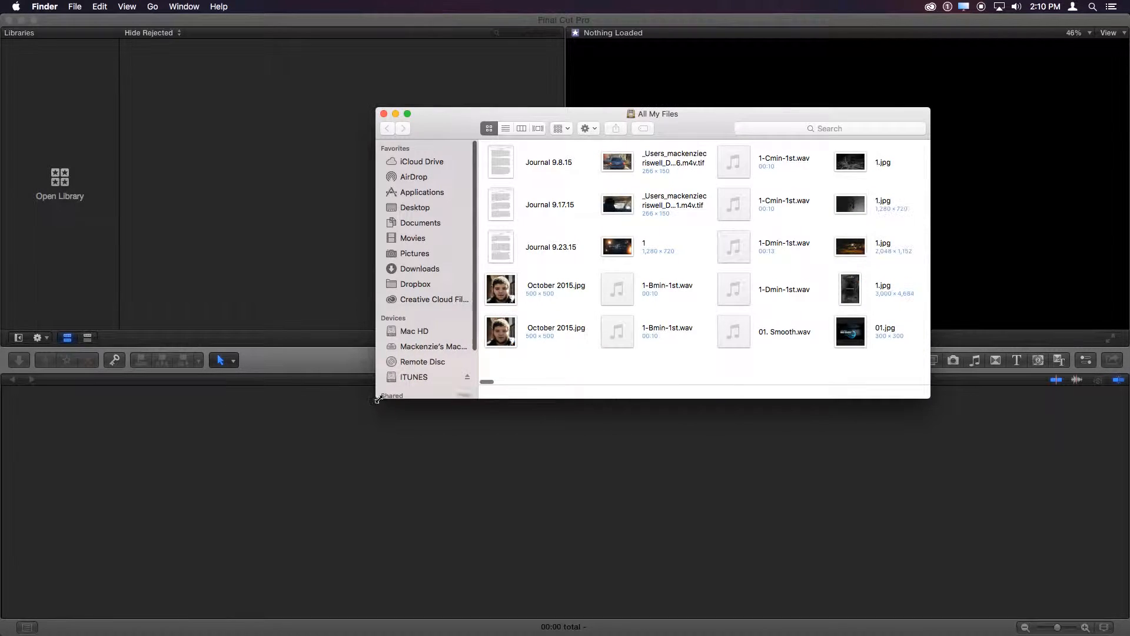
pyautogui.click(403, 239)
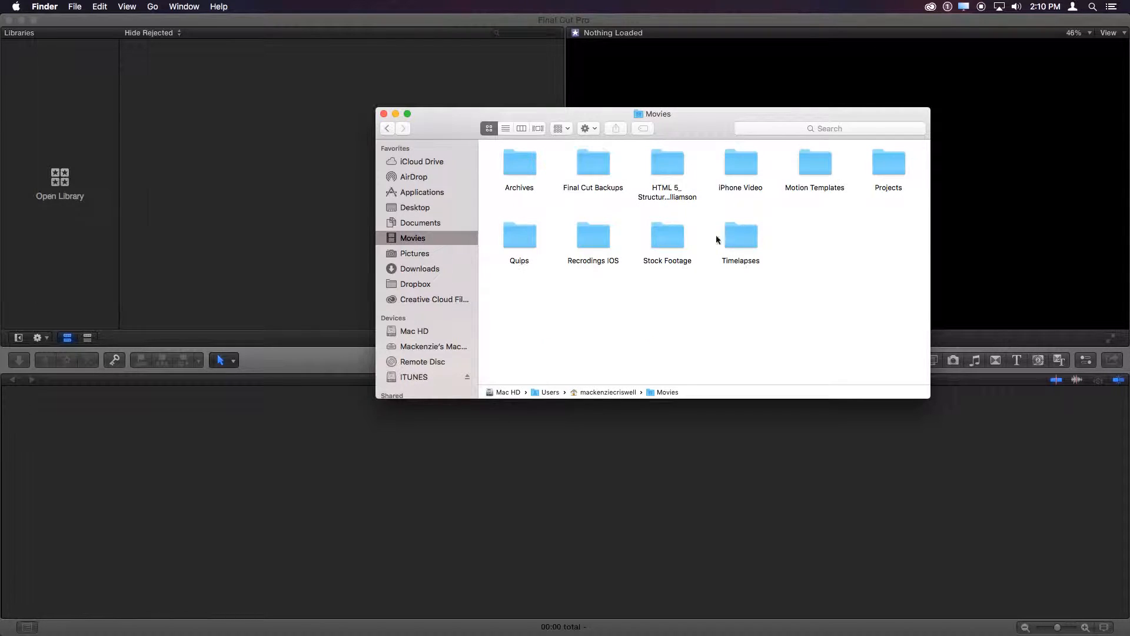
pyautogui.doubleClick(898, 167)
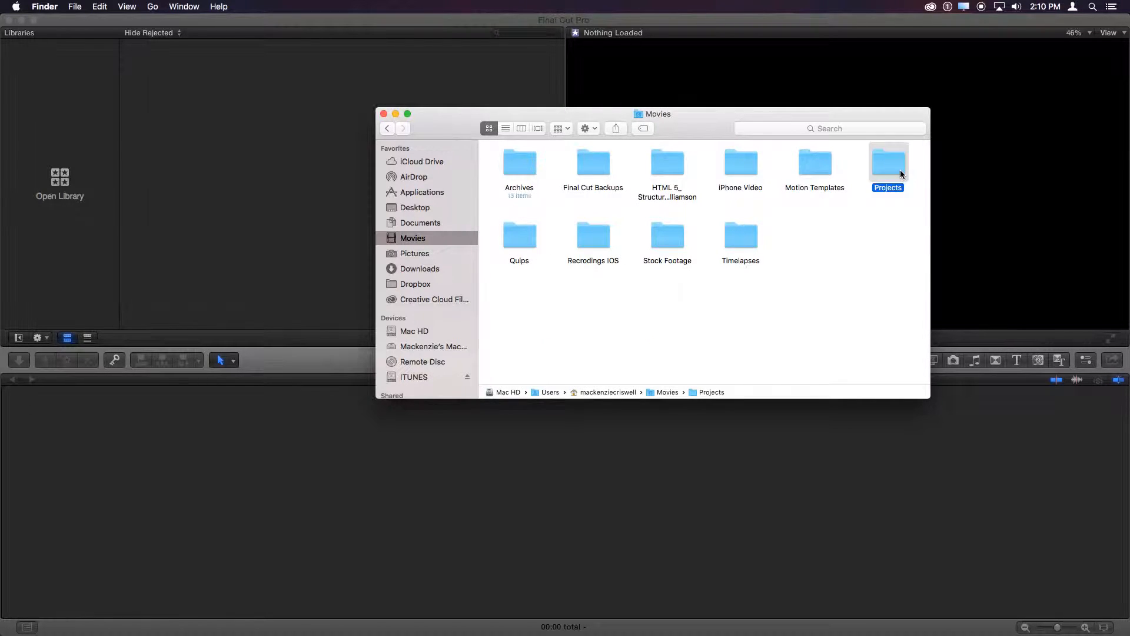
pyautogui.moveTo(658, 120); pyautogui.dragTo(760, 89)
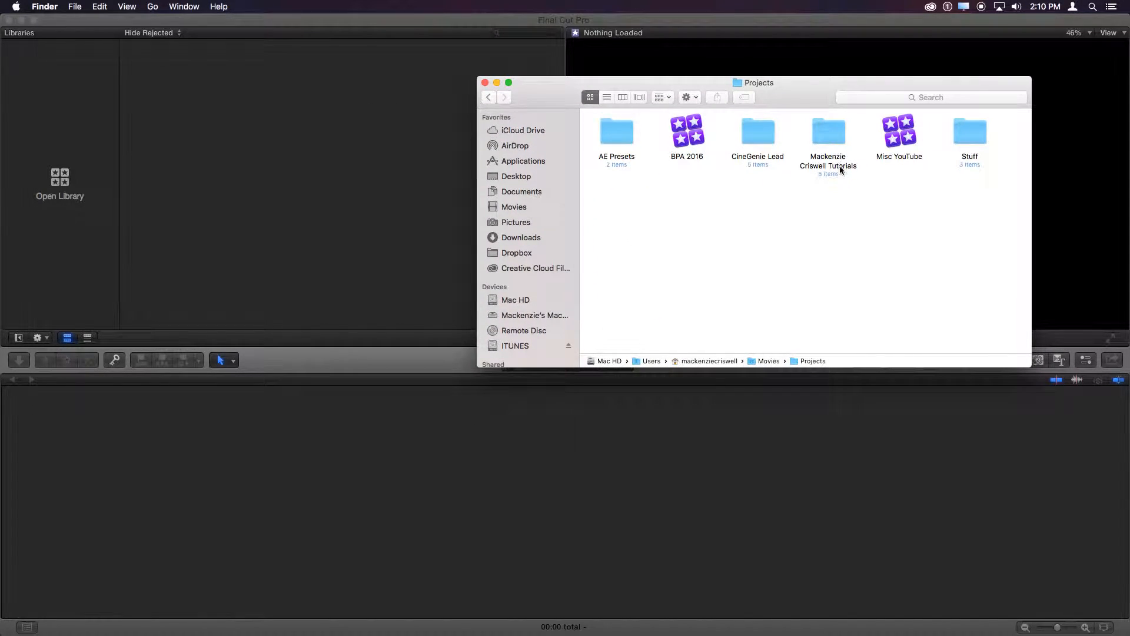
# - Look at the Misc YouTube library in Projects and open the tutorials folder beside it
pyautogui.click(916, 137)
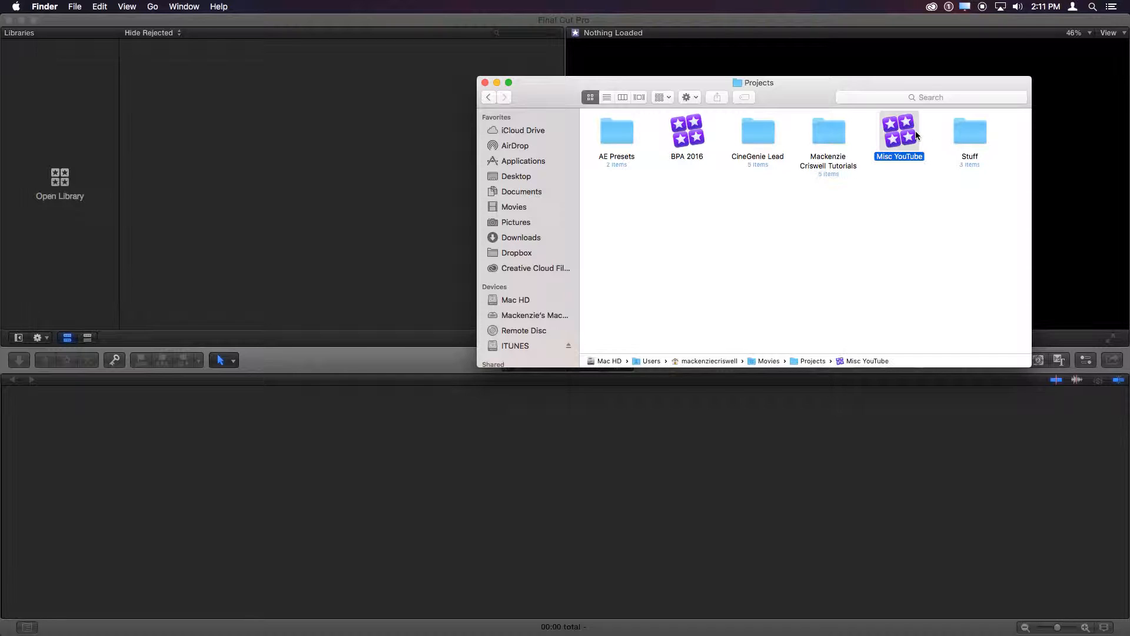
pyautogui.click(902, 172)
pyautogui.click(908, 125)
pyautogui.moveTo(687, 206); pyautogui.dragTo(790, 239)
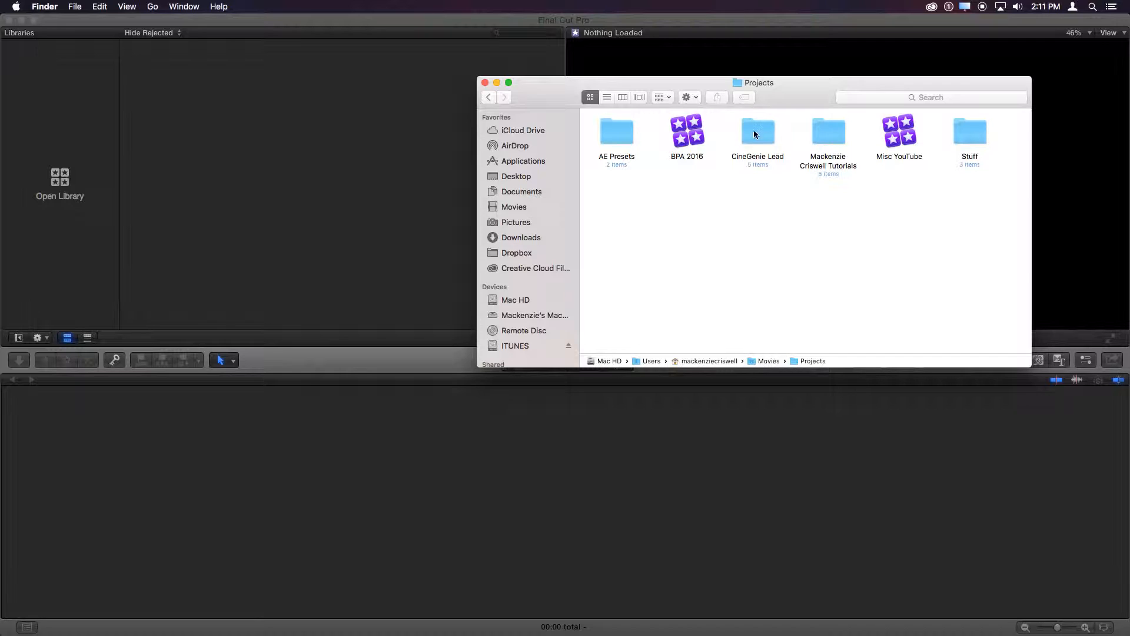
pyautogui.doubleClick(829, 132)
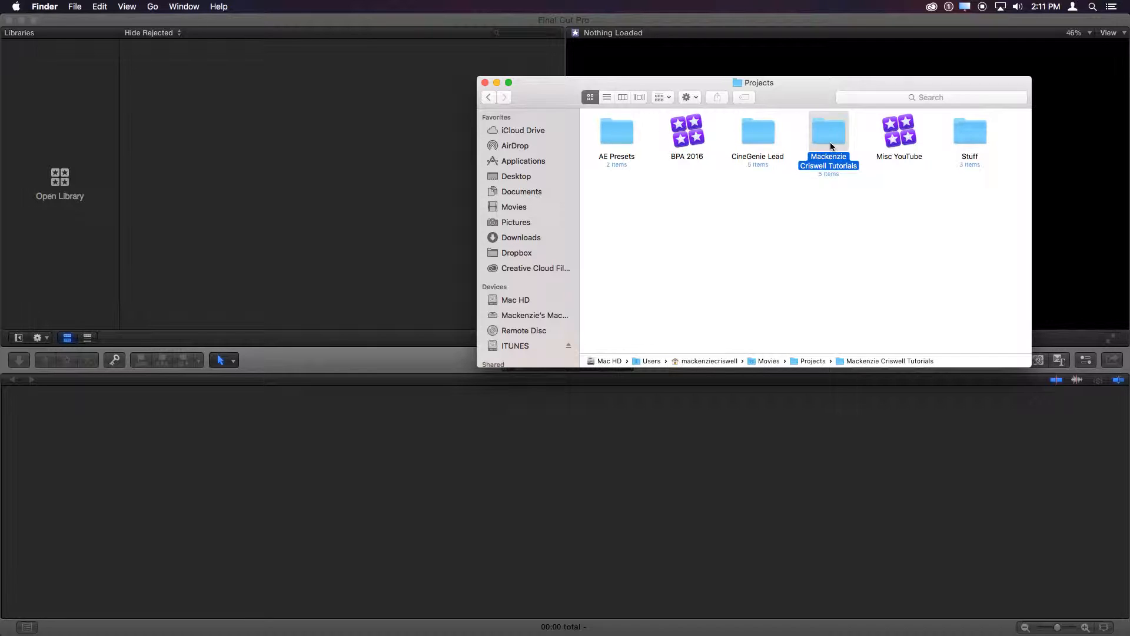
pyautogui.moveTo(715, 228); pyautogui.dragTo(693, 115)
pyautogui.moveTo(790, 218); pyautogui.dragTo(699, 158)
pyautogui.click(786, 306)
# - Show the package contents of the Stuff I Use Everyday library, look inside its Buffer folder and return to the package
pyautogui.click(688, 139)
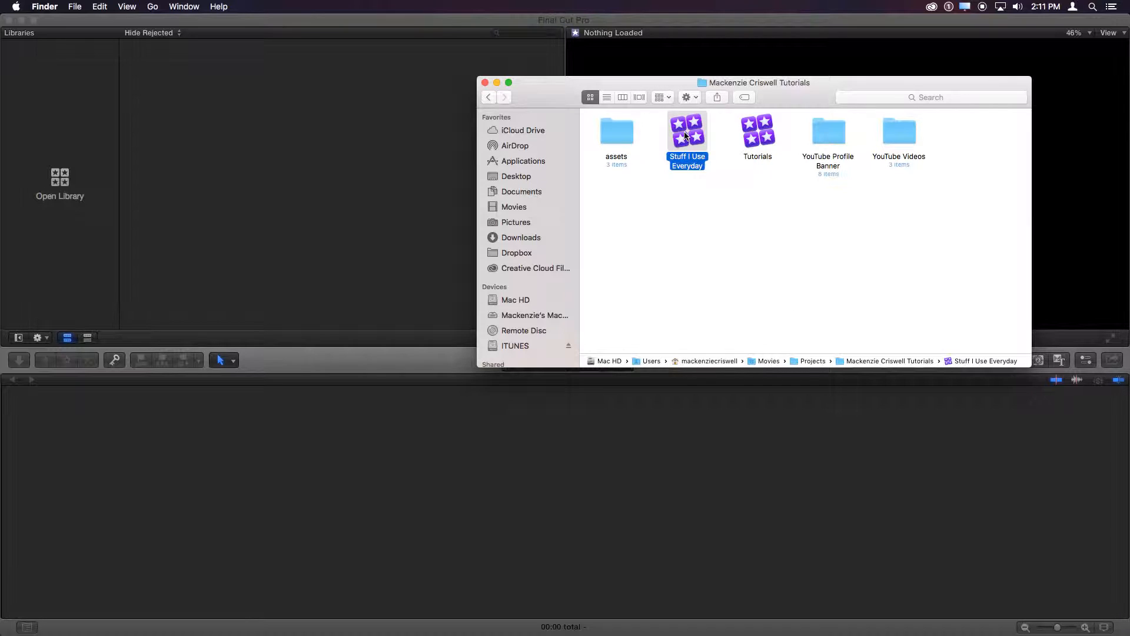
pyautogui.rightClick(689, 139)
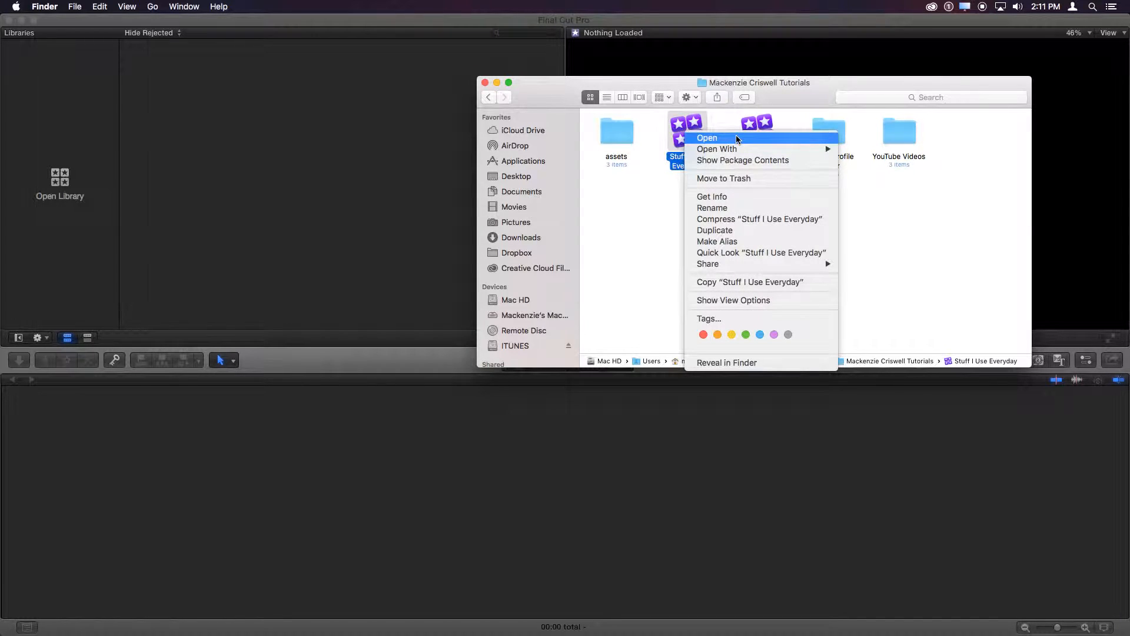
pyautogui.click(743, 160)
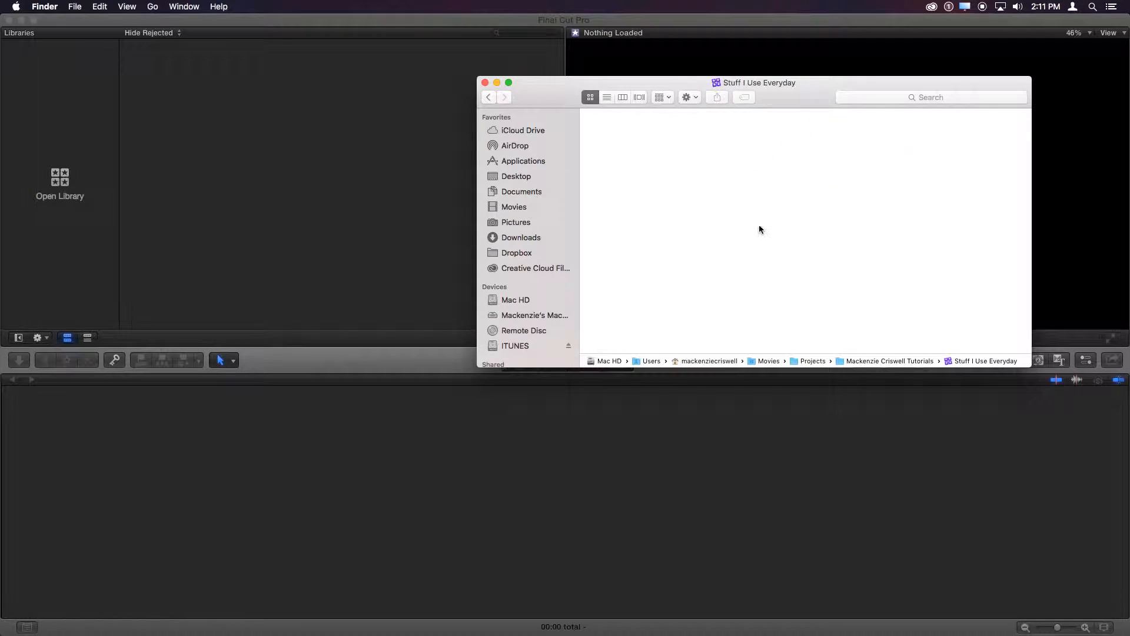
pyautogui.moveTo(824, 104); pyautogui.dragTo(613, 158)
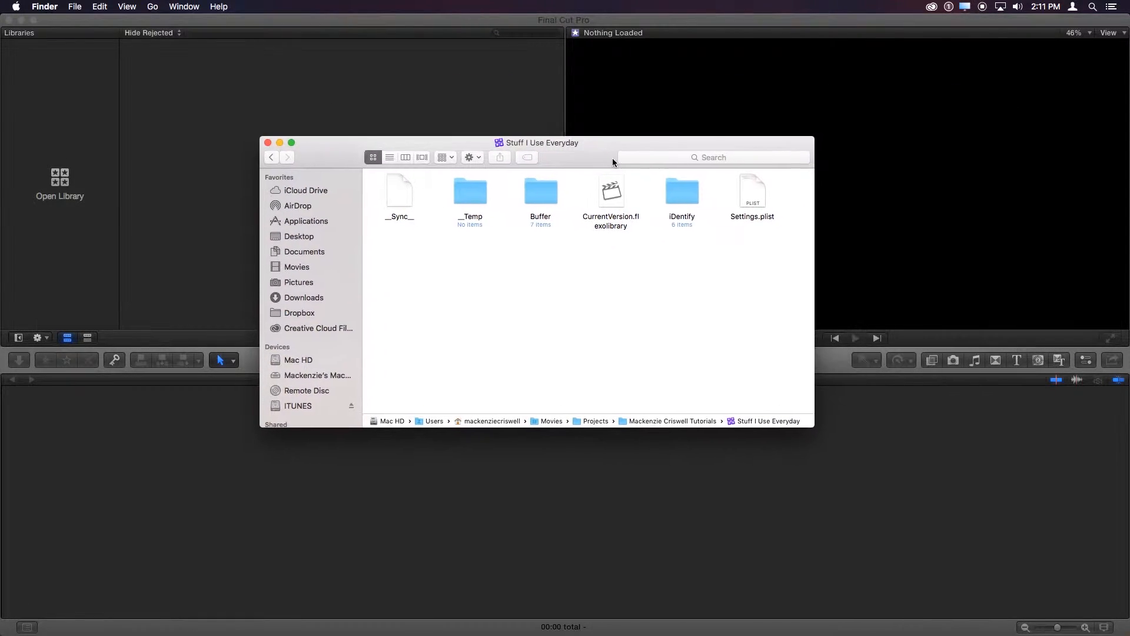
pyautogui.doubleClick(545, 190)
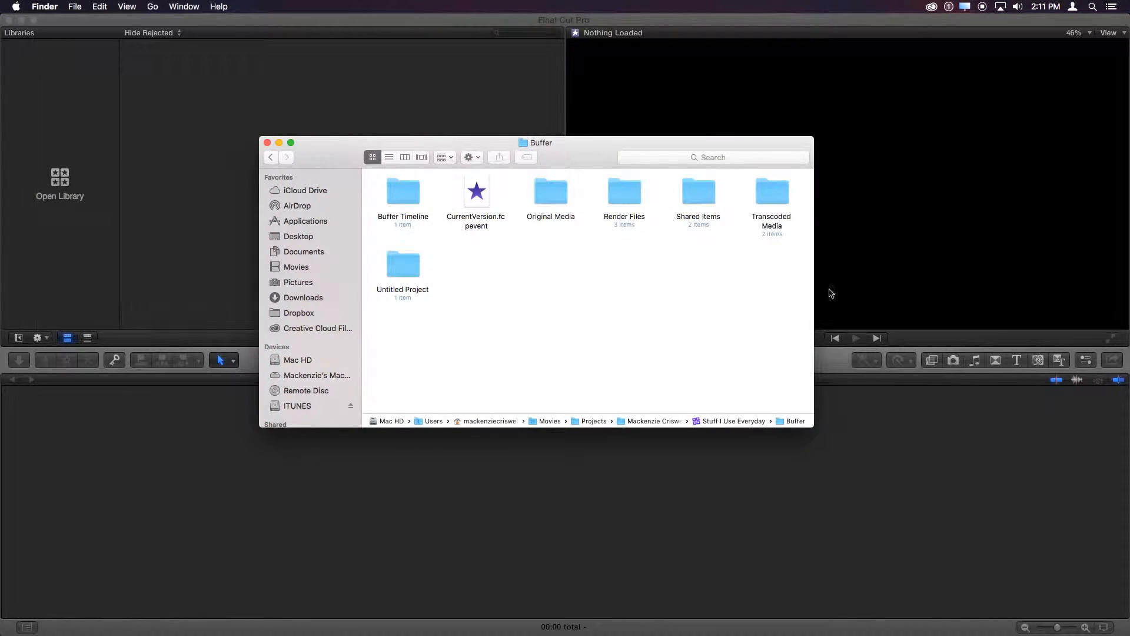
pyautogui.click(271, 157)
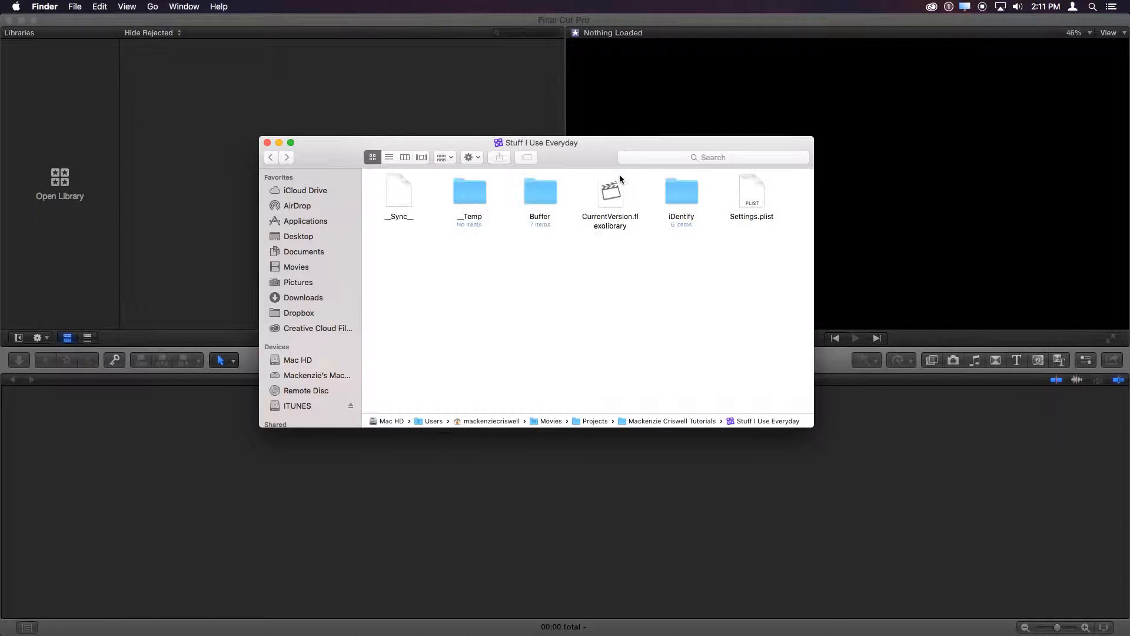
# - Look inside the iDentify folder of the Stuff I Use Everyday package, then return to the tutorials folder and select that library
pyautogui.doubleClick(681, 194)
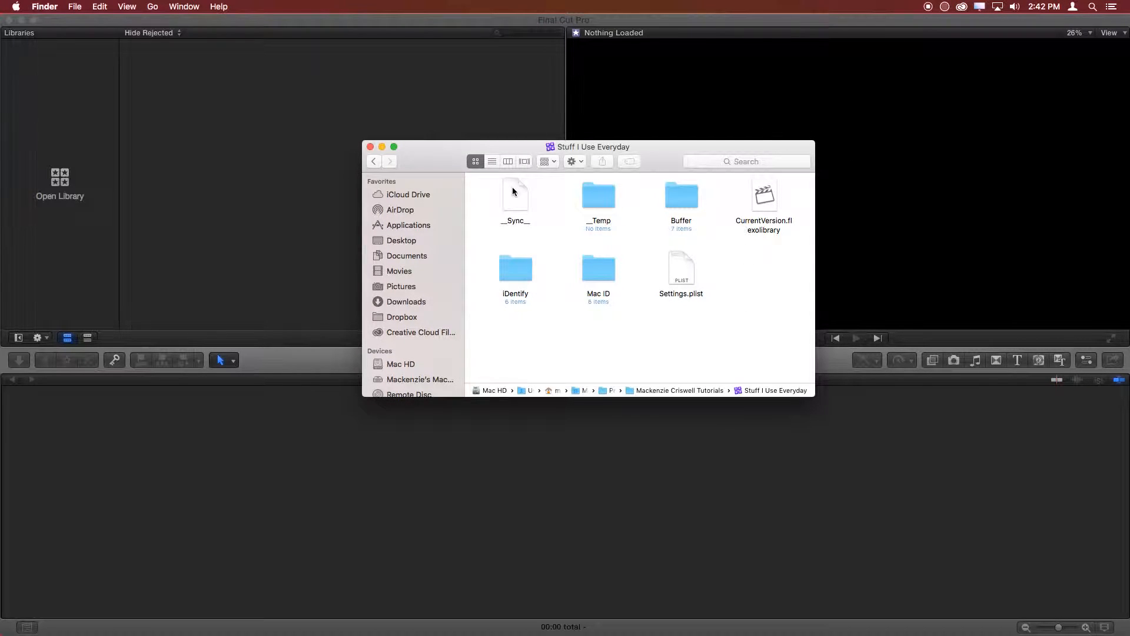
pyautogui.click(379, 164)
pyautogui.moveTo(694, 319); pyautogui.dragTo(676, 201)
pyautogui.moveTo(636, 295); pyautogui.dragTo(599, 201)
# - Look over the commands available for the Stuff I Use Everyday library, dismiss them and close the Finder window
pyautogui.rightClick(600, 200)
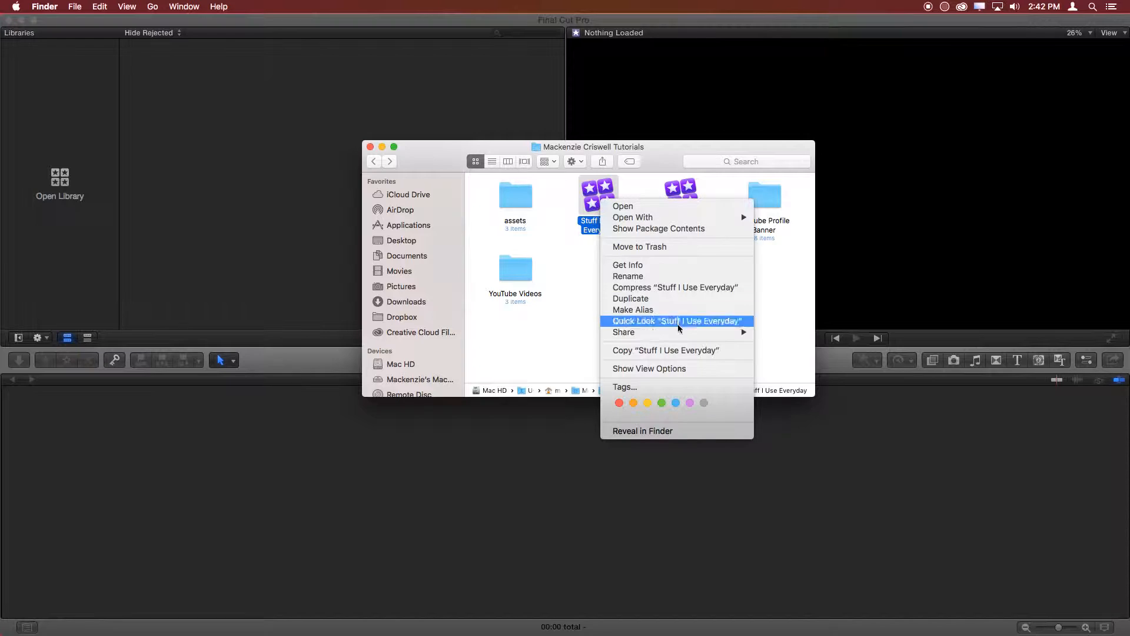
pyautogui.moveTo(678, 339)
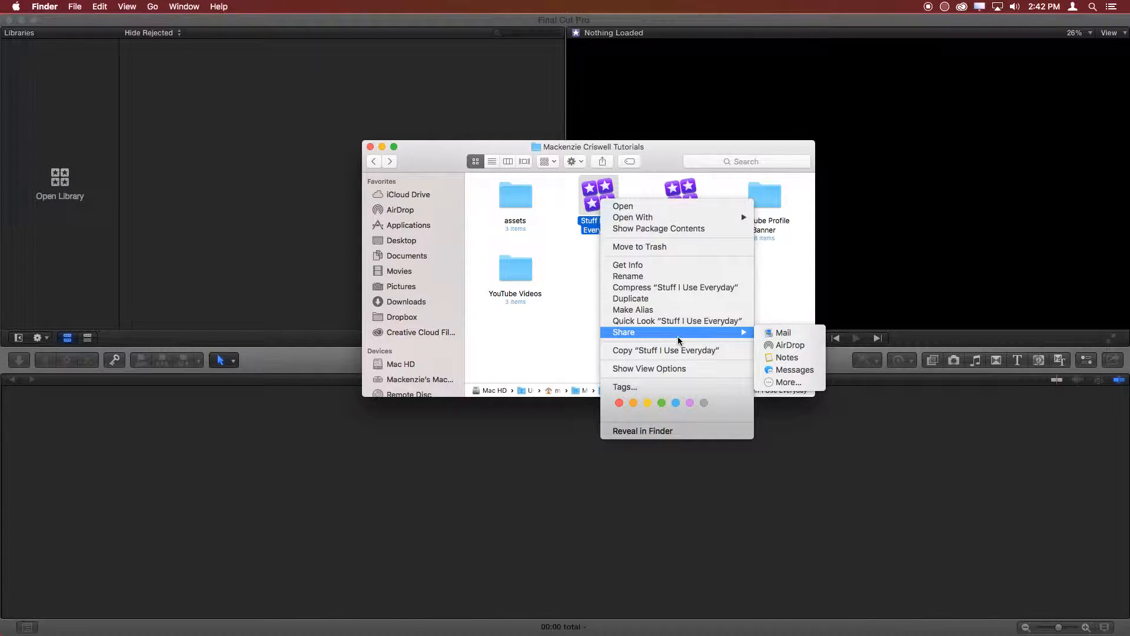
pyautogui.click(786, 262)
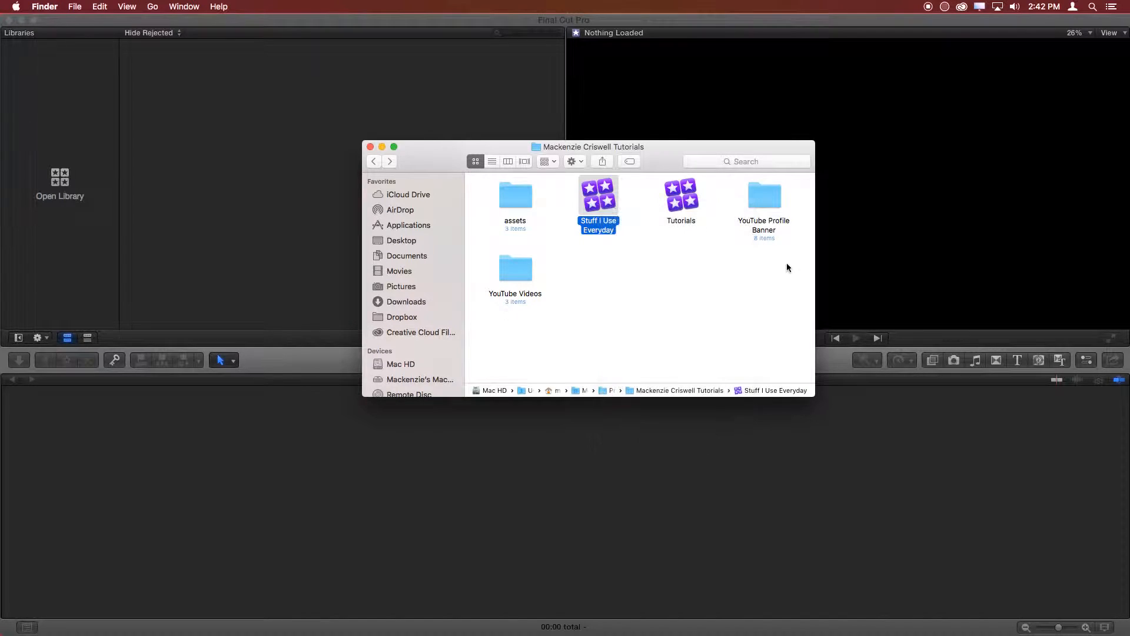
pyautogui.click(786, 265)
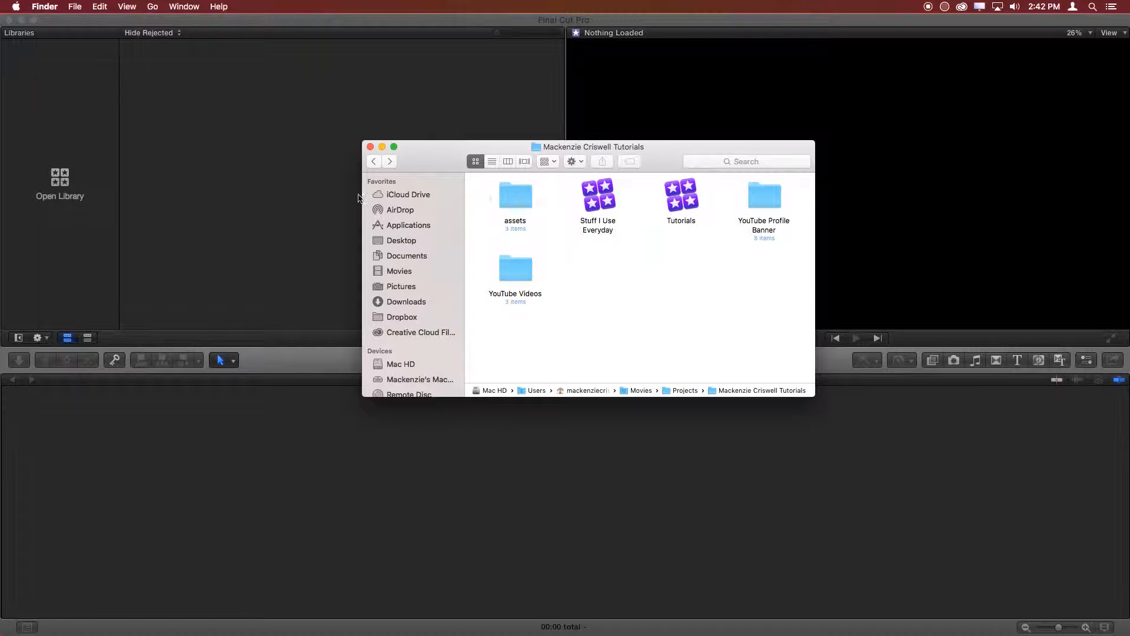
pyautogui.click(370, 147)
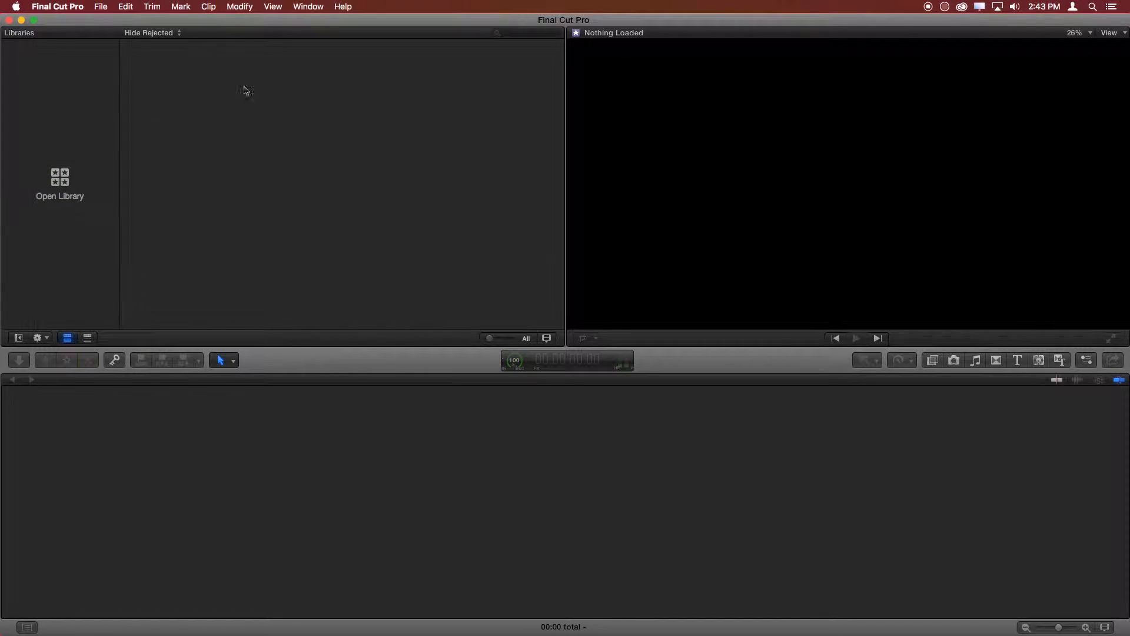
# - Create a new library named "FCPX Turoails" in the Movies folder
pyautogui.click(58, 196)
pyautogui.scroll(-1, 467, 245)
pyautogui.scroll(1, 468, 250)
pyautogui.click(477, 292)
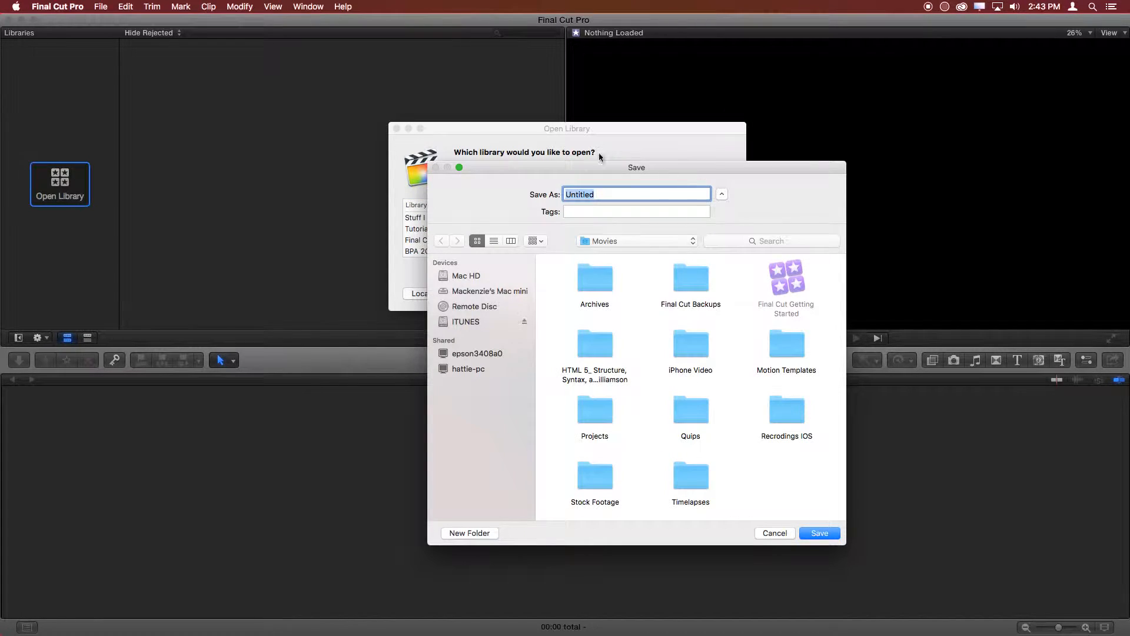
pyautogui.click(787, 285)
pyautogui.moveTo(674, 193); pyautogui.dragTo(434, 183)
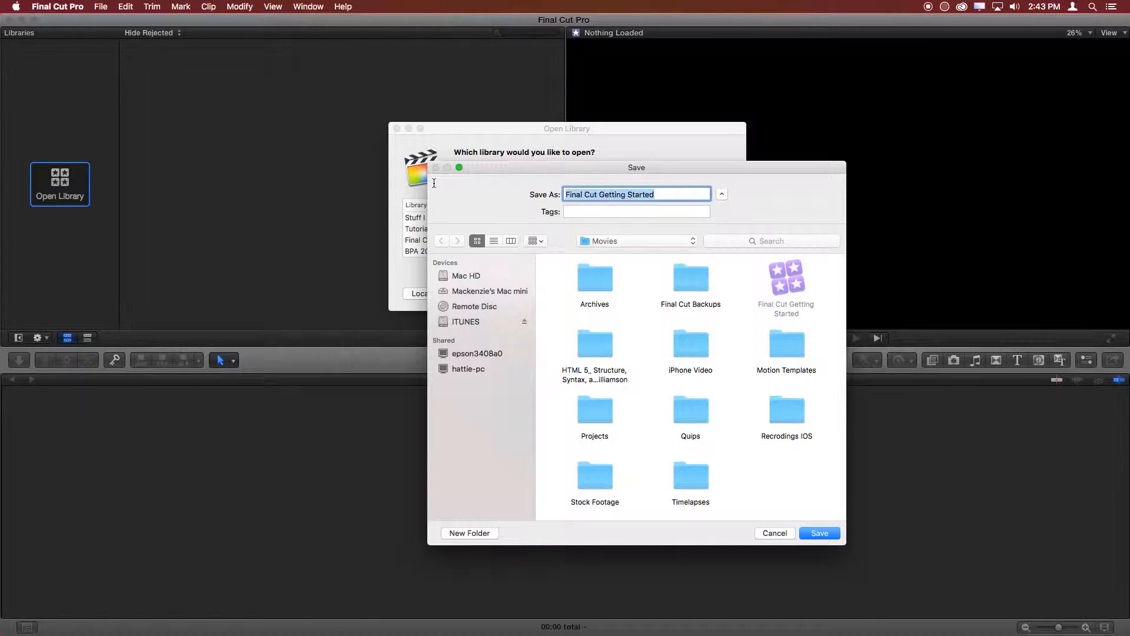
pyautogui.write('FX')
pyautogui.press('BackSpace')
pyautogui.press('BackSpace')
pyautogui.write('CPX Turoails')
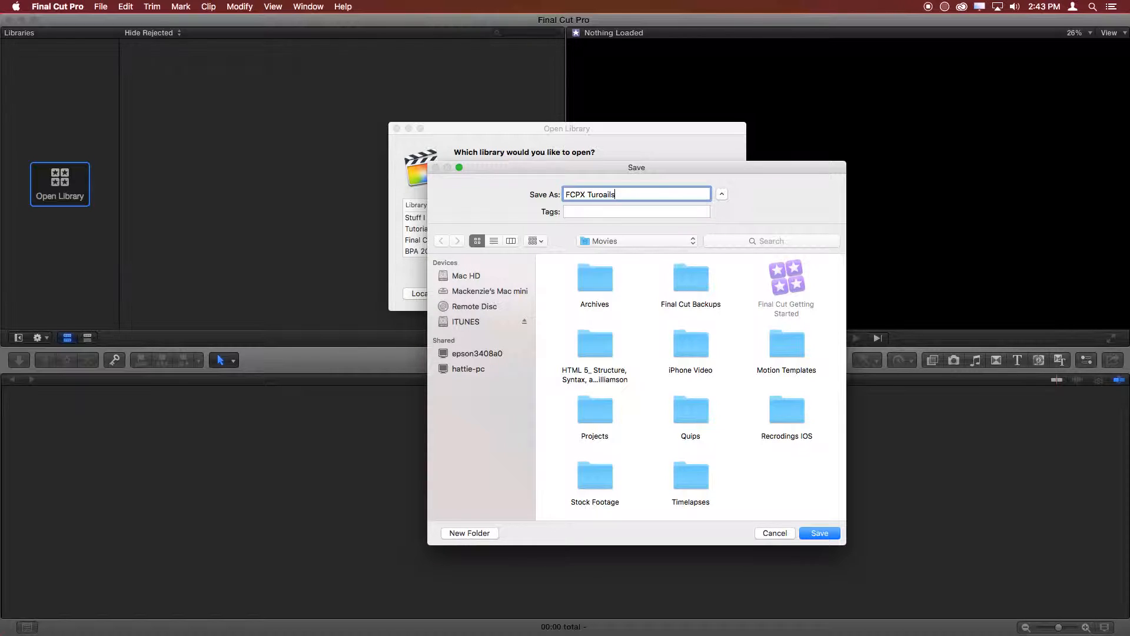
pyautogui.press('Return')
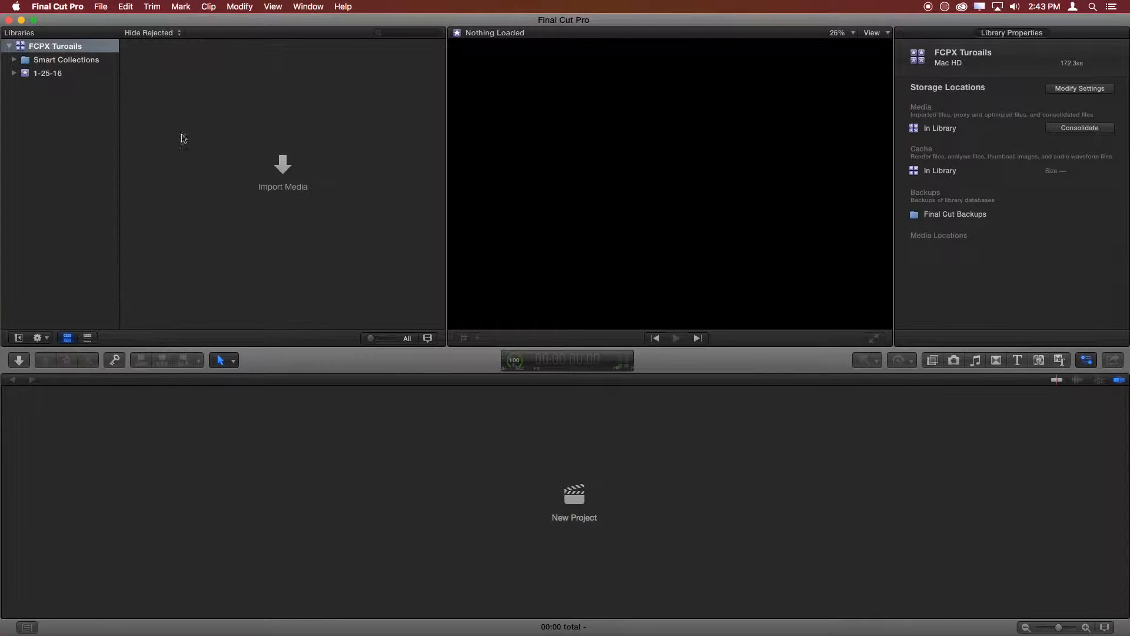
# - Expand the 1-25-16 event and the Smart Collections folder in the new library
pyautogui.click(57, 74)
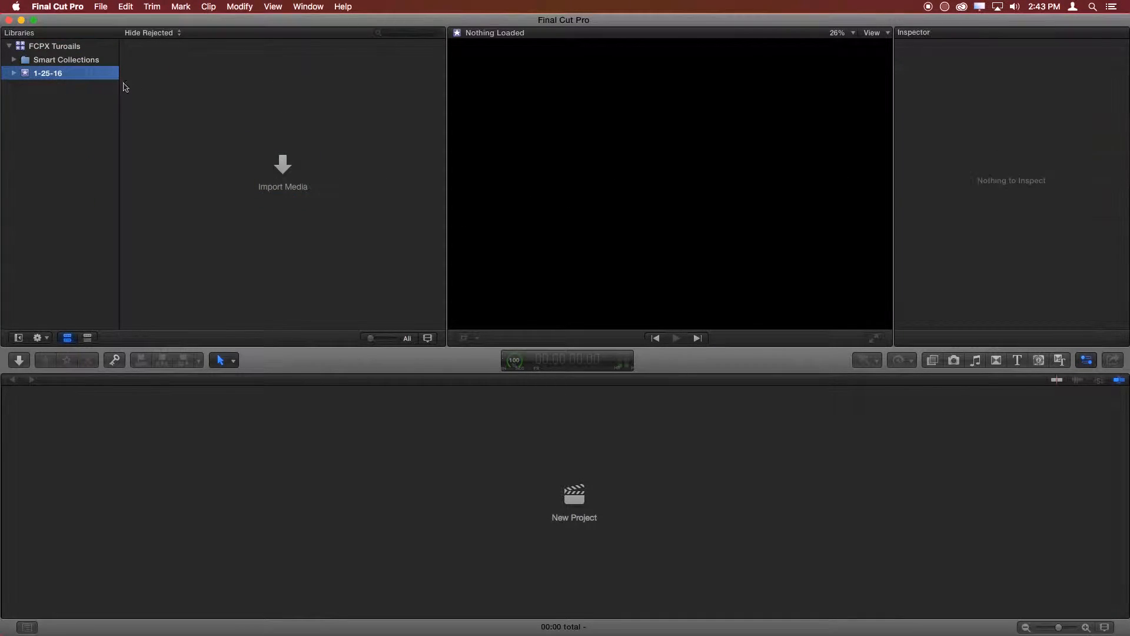
pyautogui.click(14, 73)
pyautogui.click(59, 61)
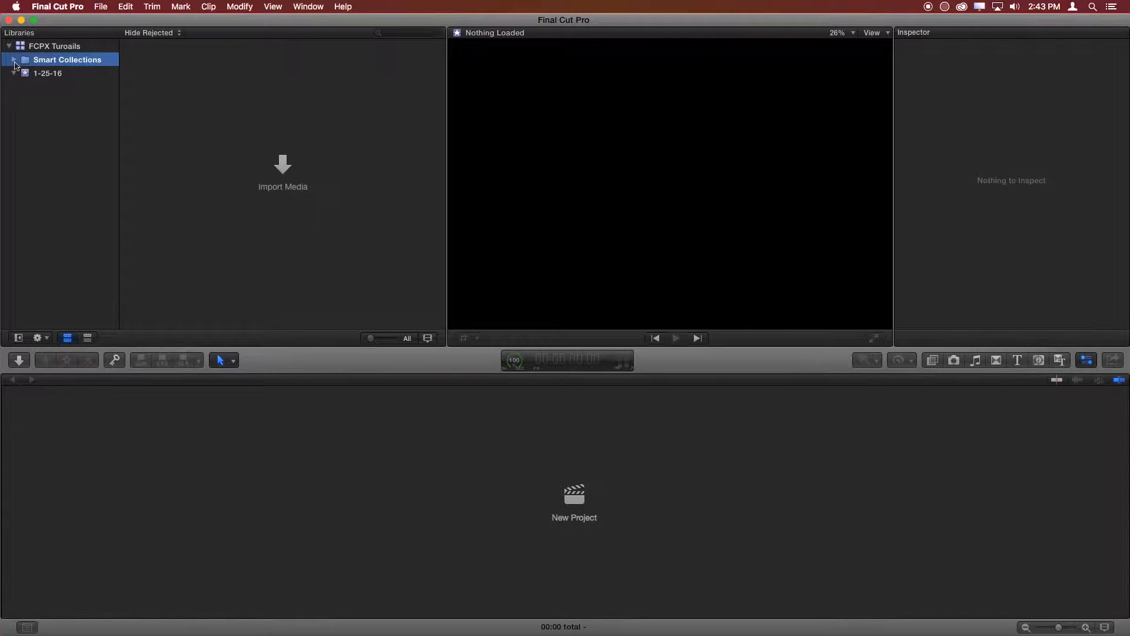
pyautogui.click(14, 60)
# - Look through the All Video, Audio Only, Favorites, Projects and Stills smart collections, comparing them with the 1-25-16 event
pyautogui.click(55, 75)
pyautogui.click(83, 99)
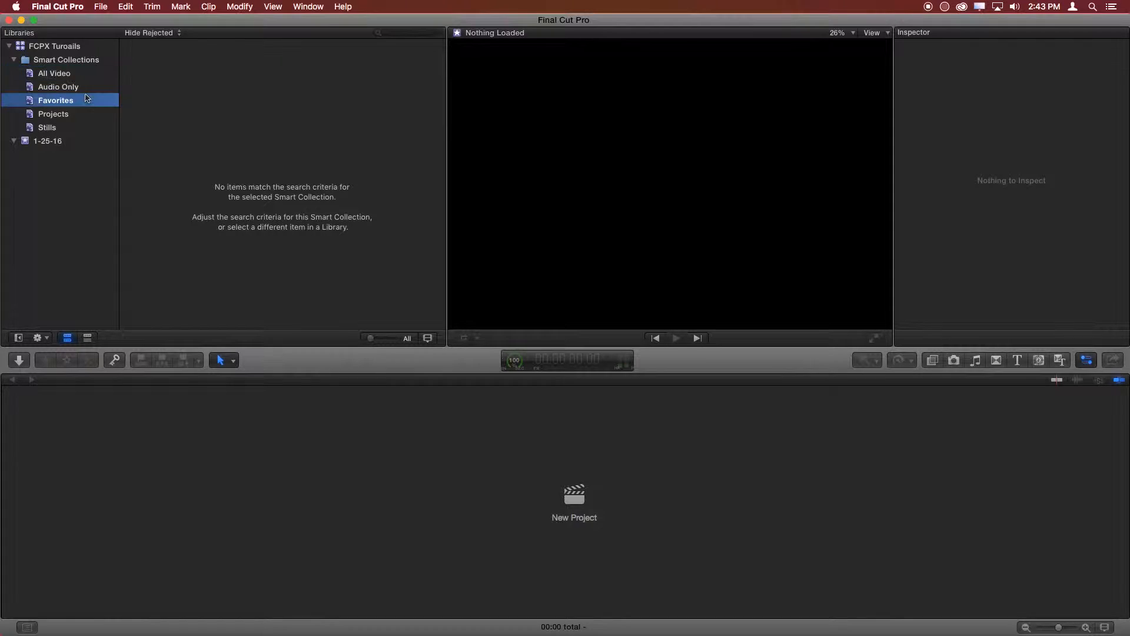
pyautogui.click(72, 88)
pyautogui.click(69, 104)
pyautogui.click(57, 117)
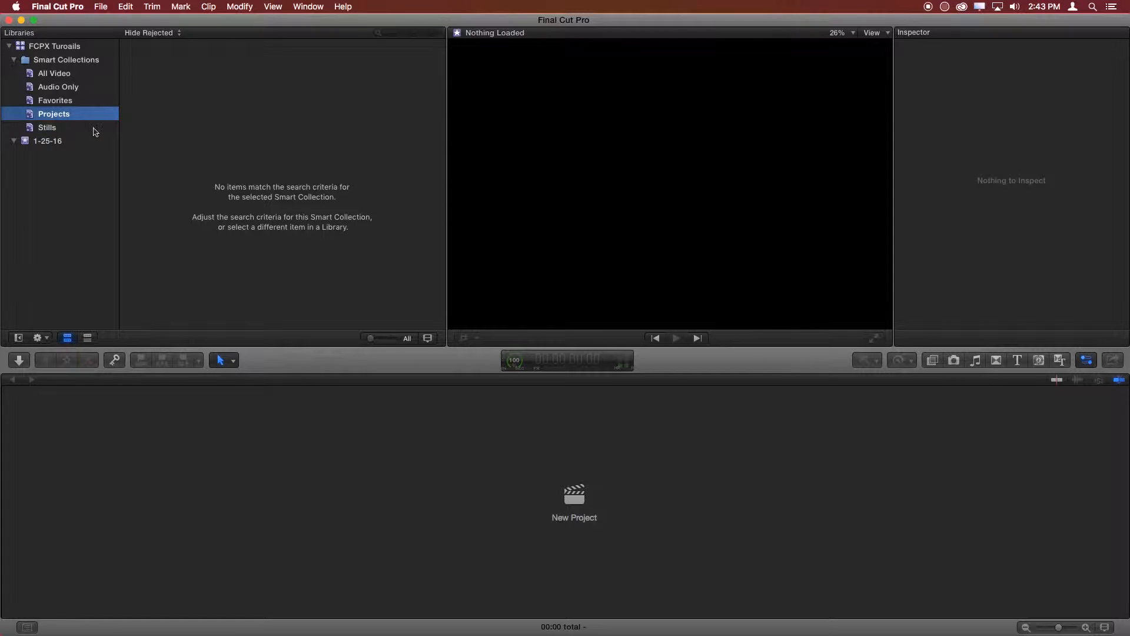
pyautogui.click(73, 129)
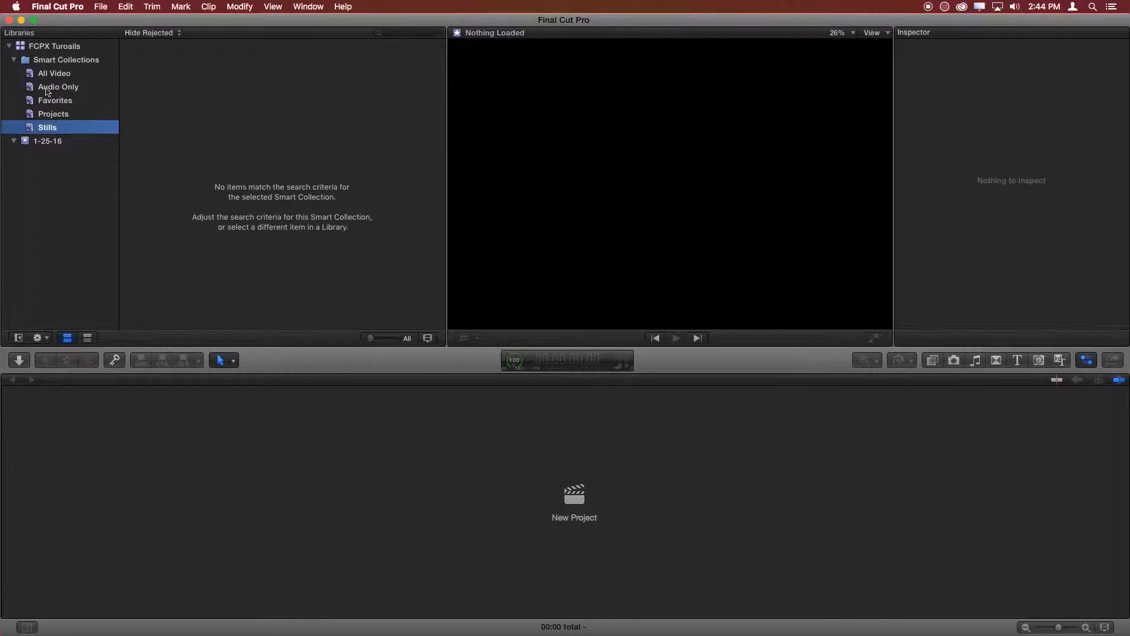
pyautogui.click(61, 74)
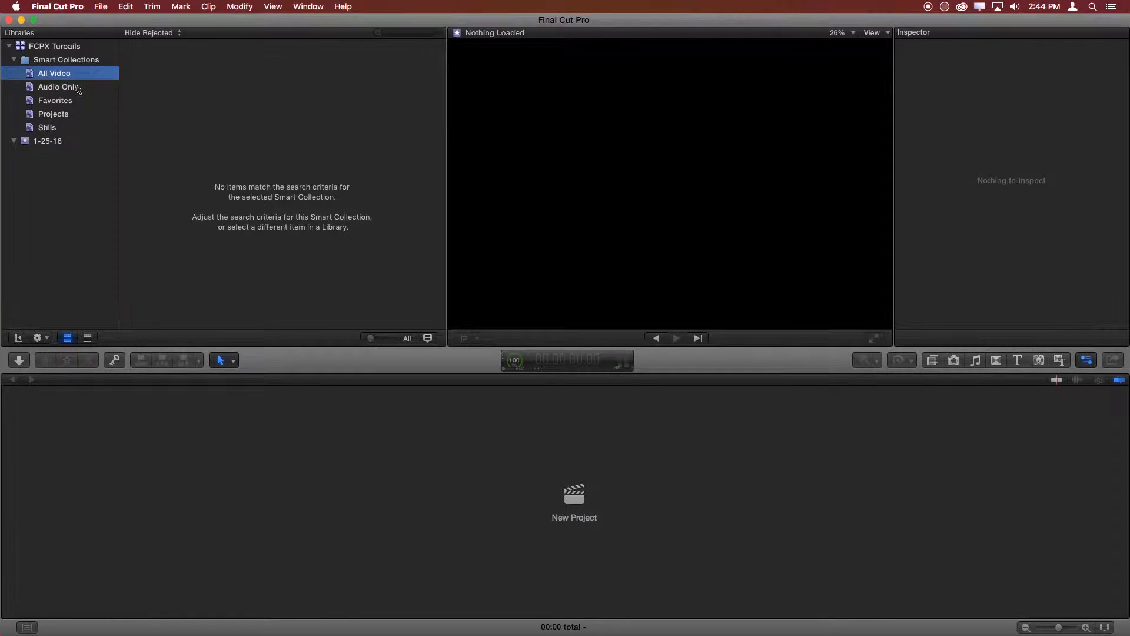
pyautogui.click(77, 89)
pyautogui.click(71, 117)
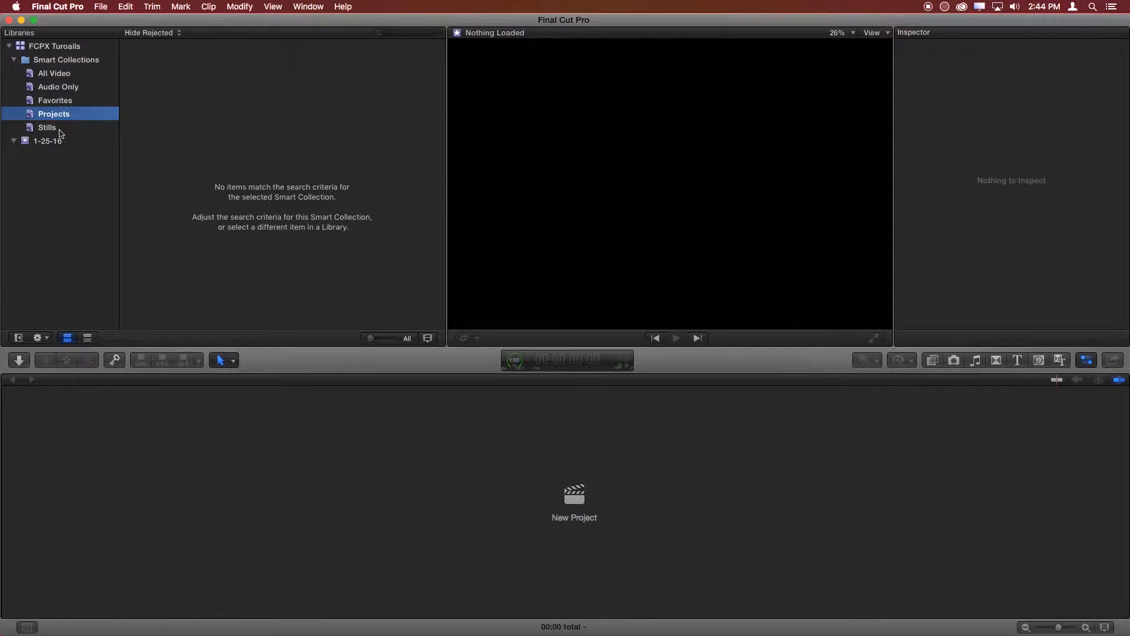
pyautogui.click(59, 141)
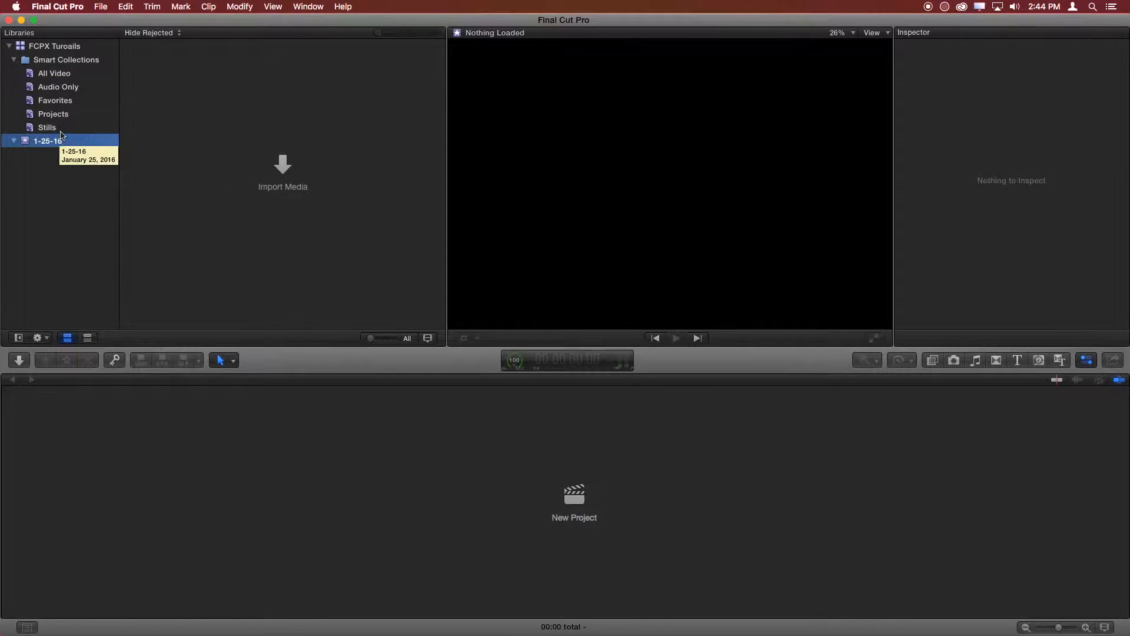
pyautogui.click(58, 129)
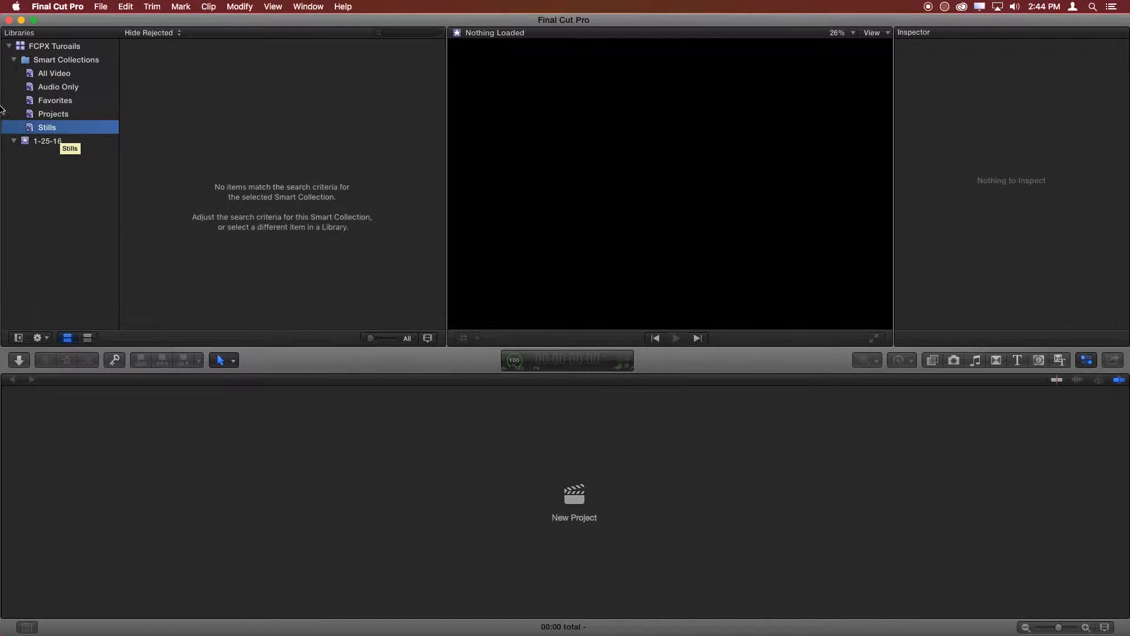
# - Collapse the Smart Collections folder and the 1-25-16 event
pyautogui.click(22, 63)
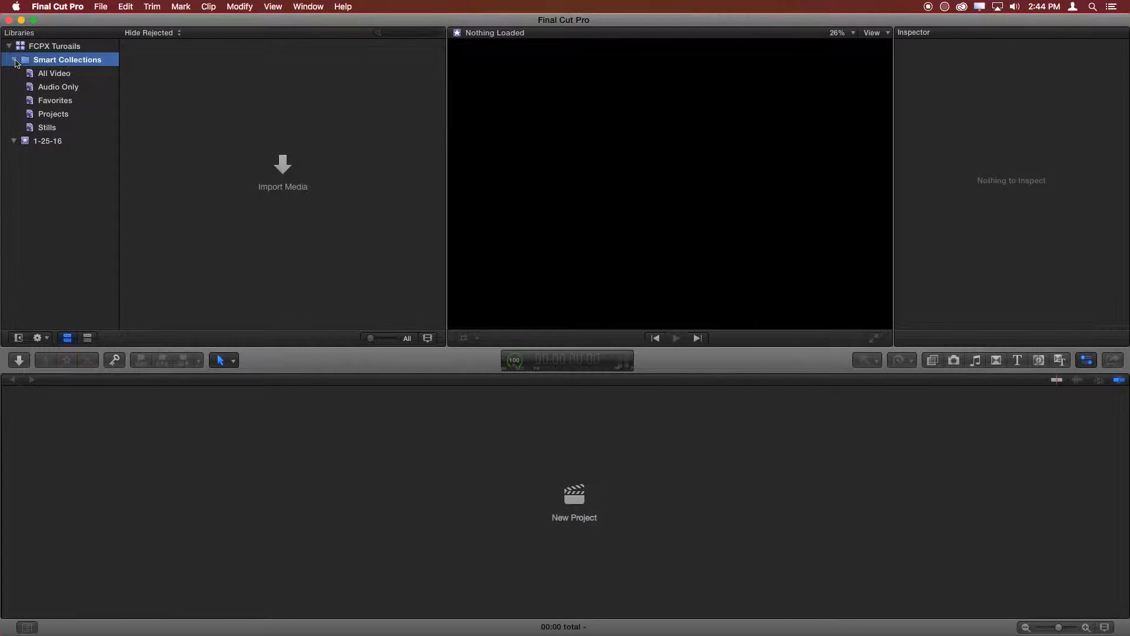
pyautogui.click(15, 61)
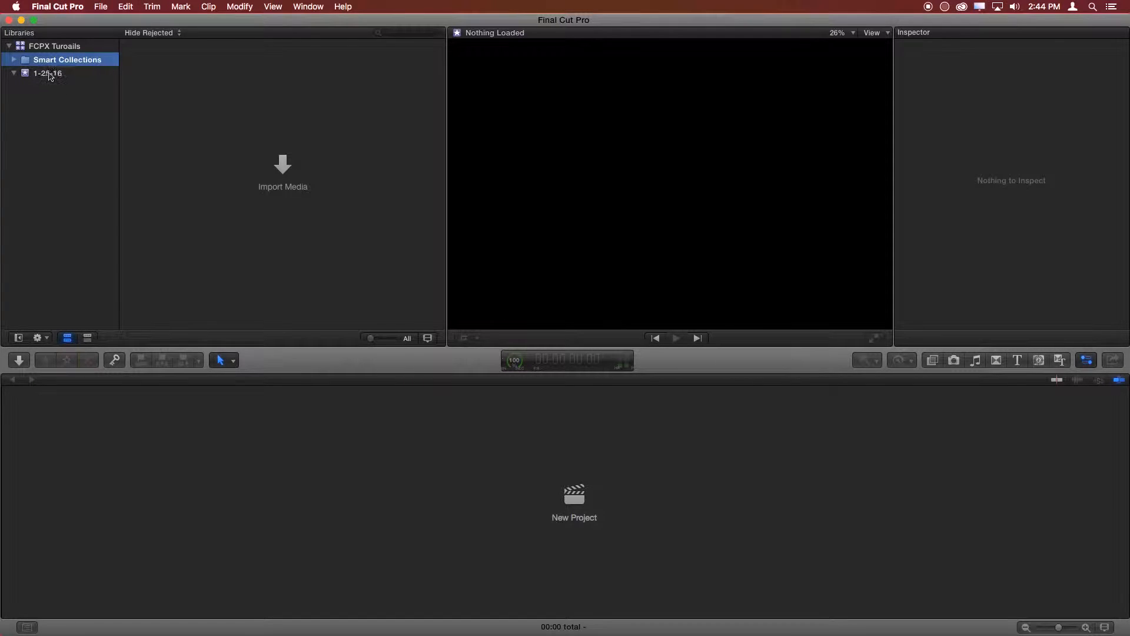
pyautogui.click(32, 75)
pyautogui.click(13, 73)
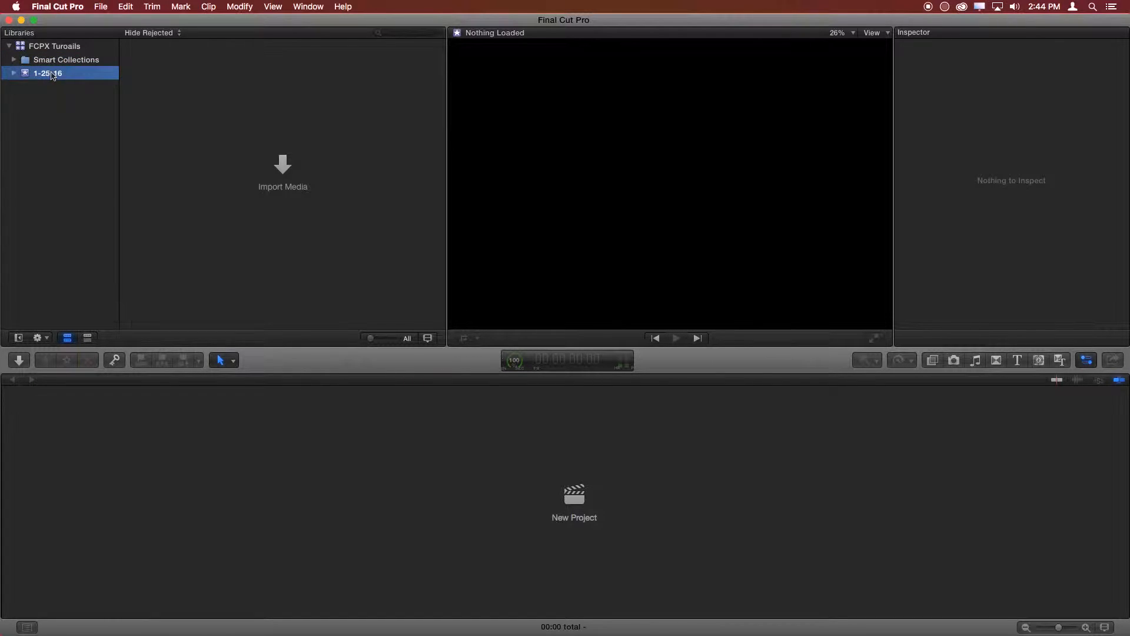
pyautogui.click(62, 74)
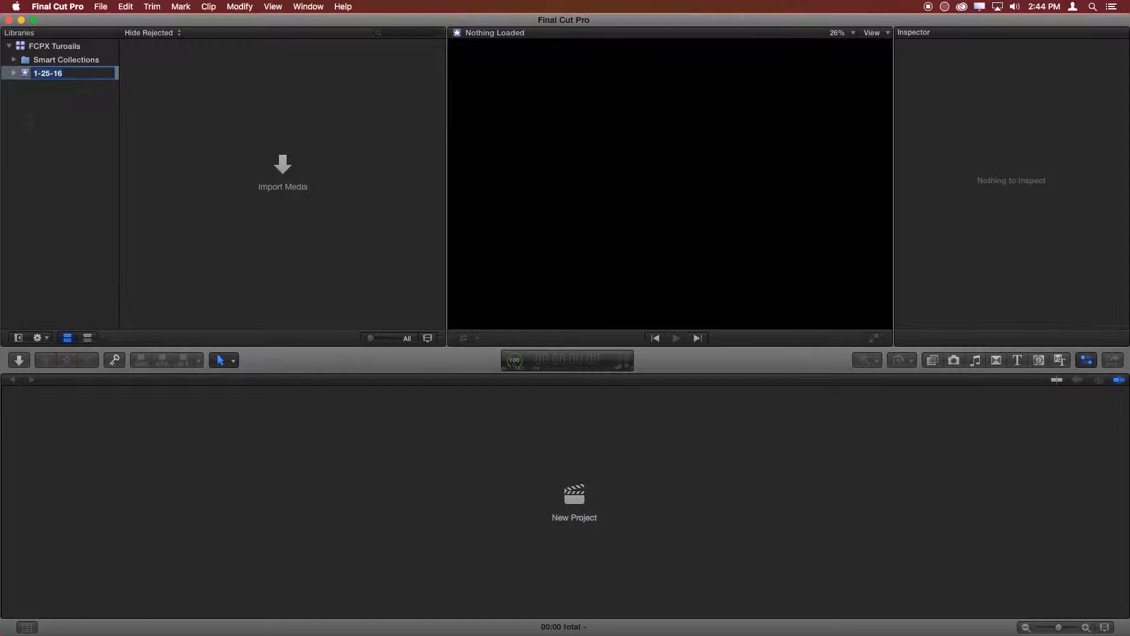
pyautogui.press('Return')
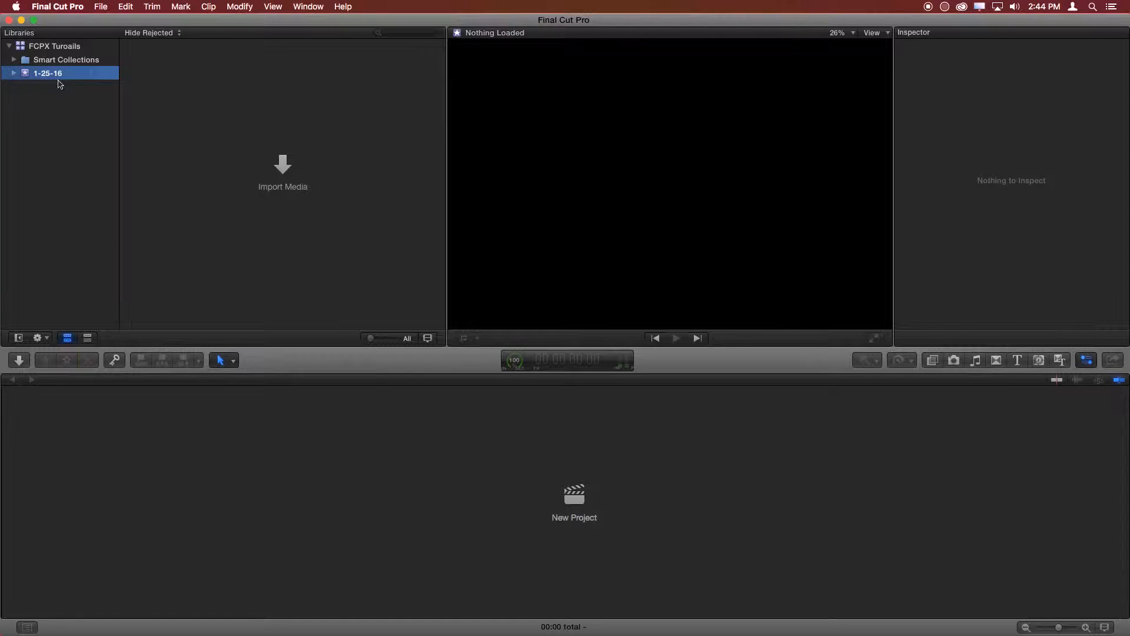
pyautogui.click(50, 47)
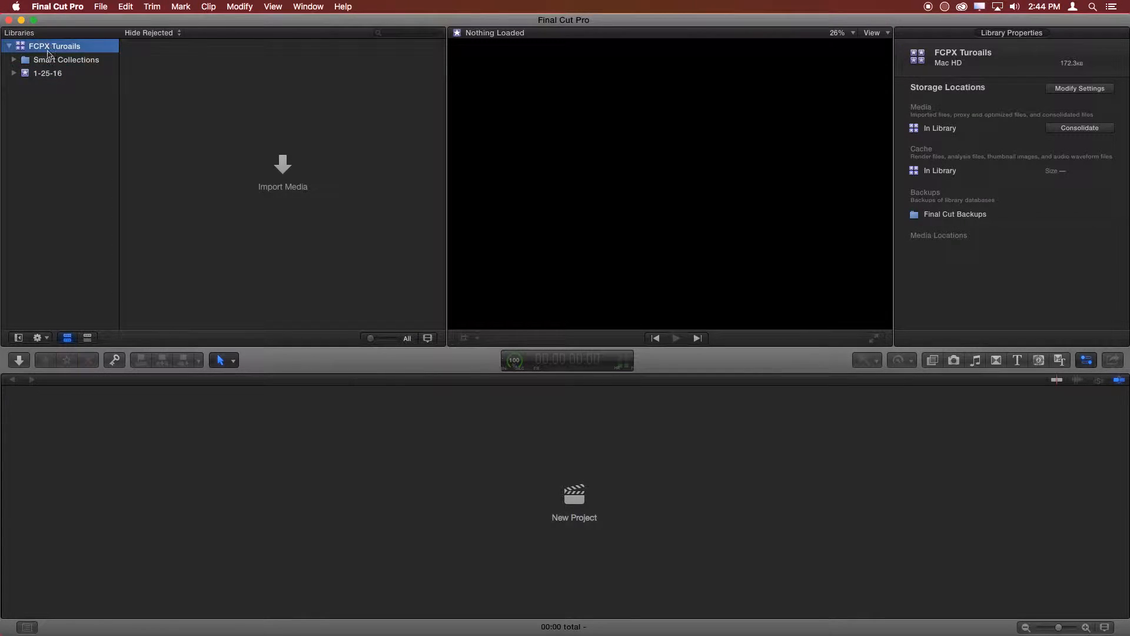
pyautogui.click(58, 76)
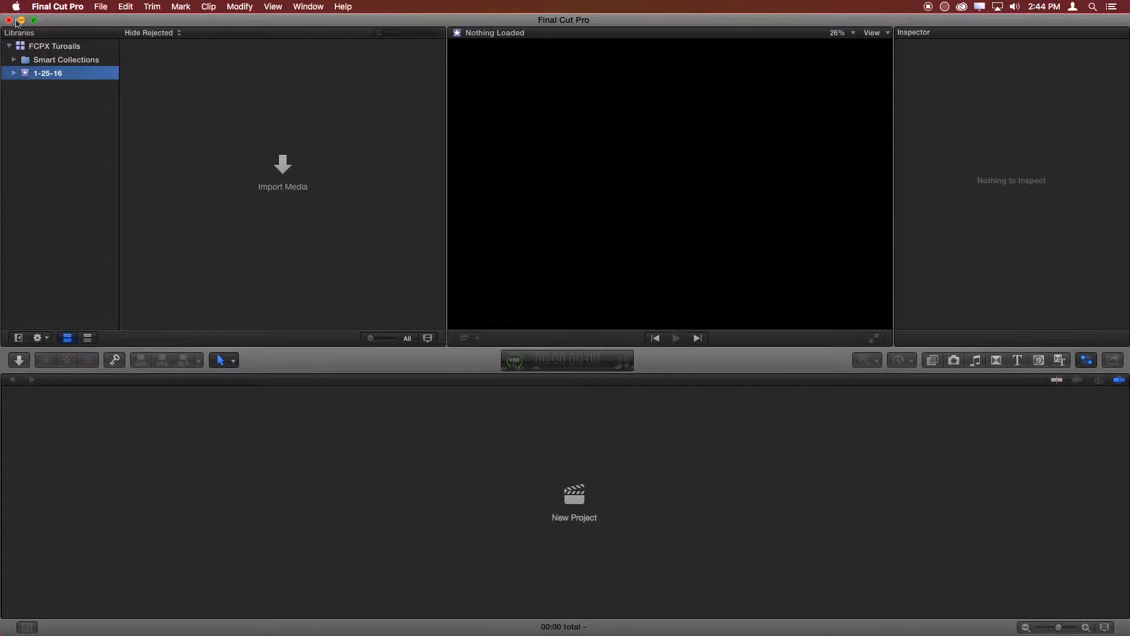
pyautogui.click(50, 80)
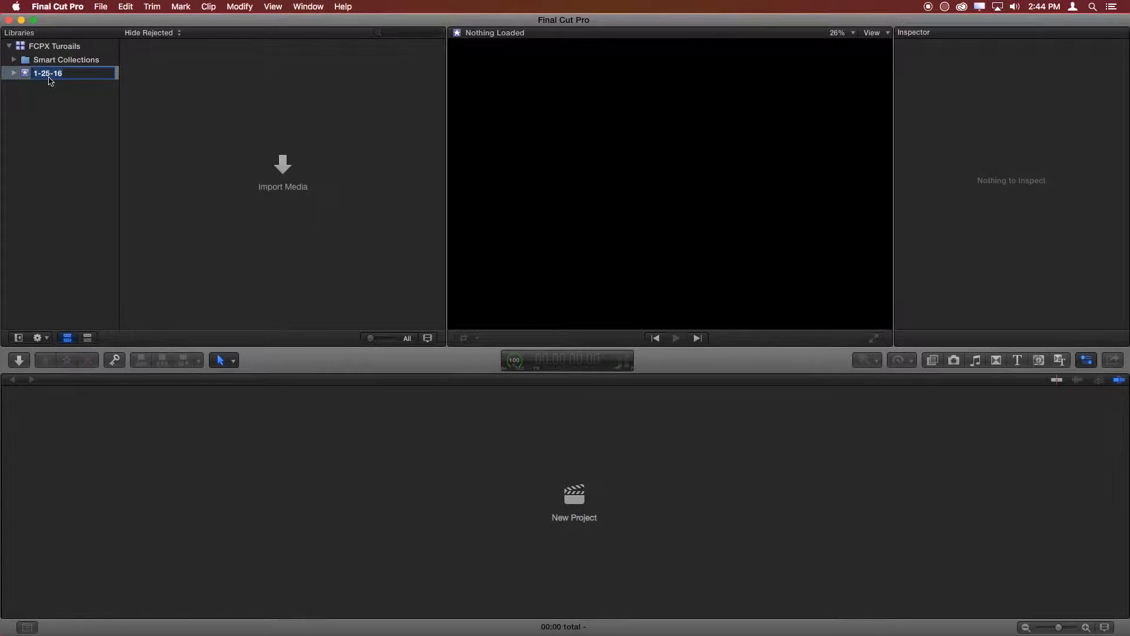
pyautogui.press('Return')
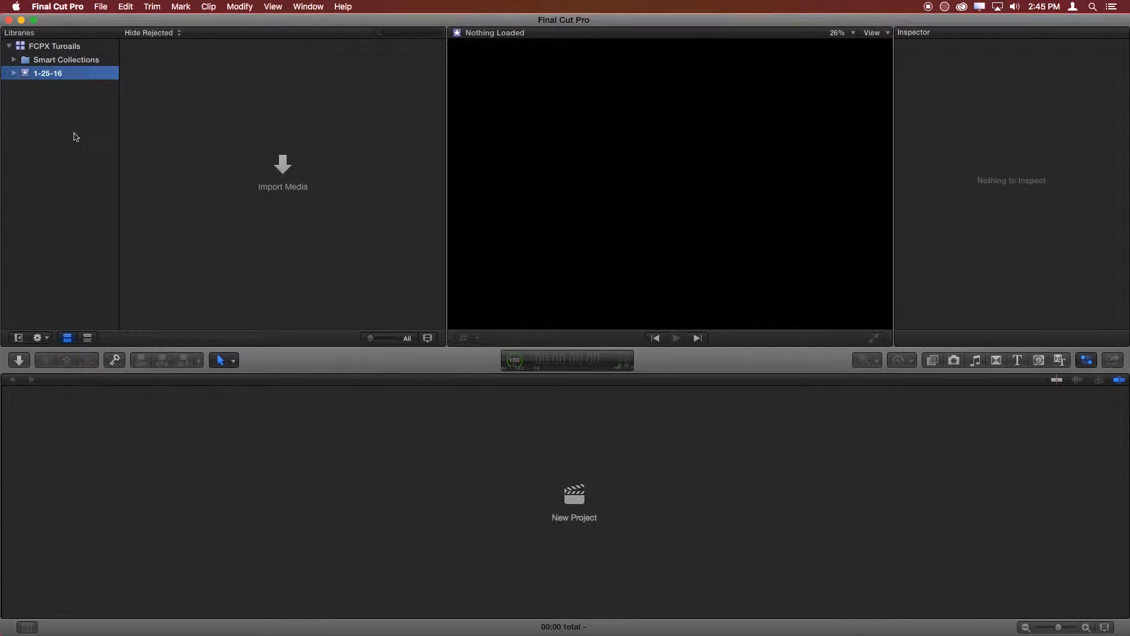
# - Rename the 1-25-16 event as "FCPX Getting Started"
pyautogui.click(59, 80)
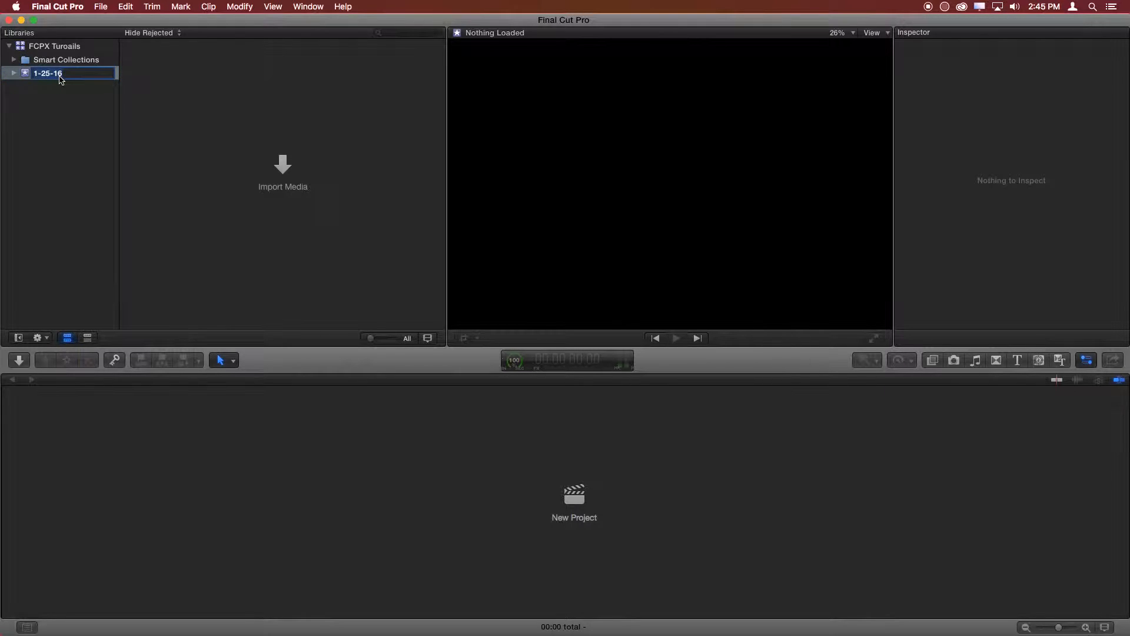
pyautogui.write('FCPX Getting Started')
pyautogui.press('Return')
pyautogui.click(77, 72)
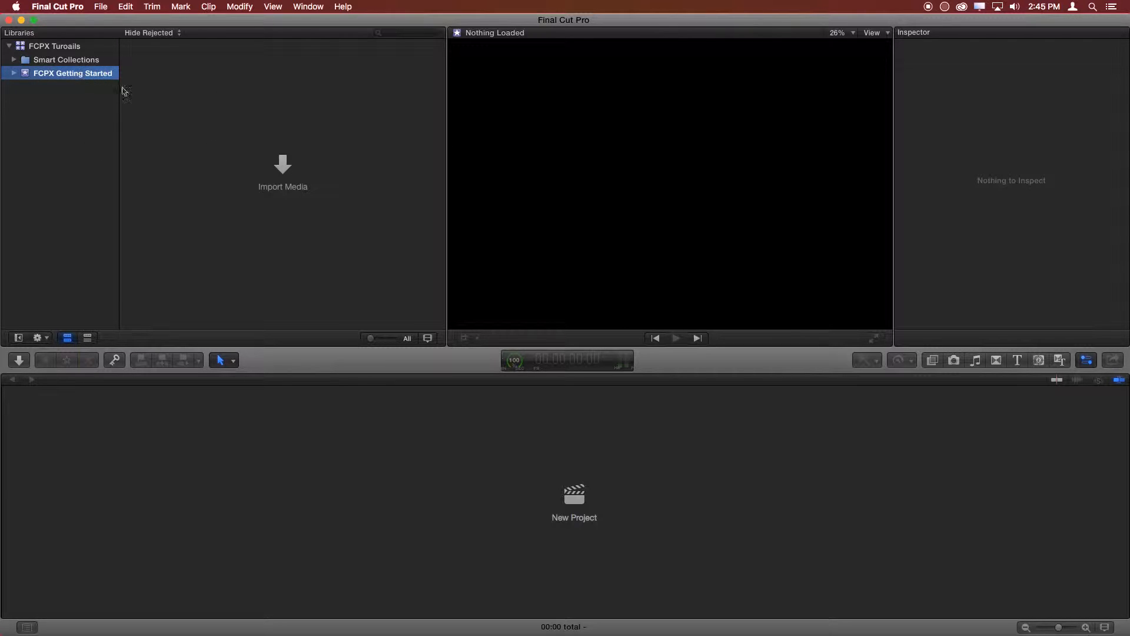
# - Hide the Inspector, show it again and hide it once more to widen the browser and viewer
pyautogui.click(43, 145)
pyautogui.press('super+4')
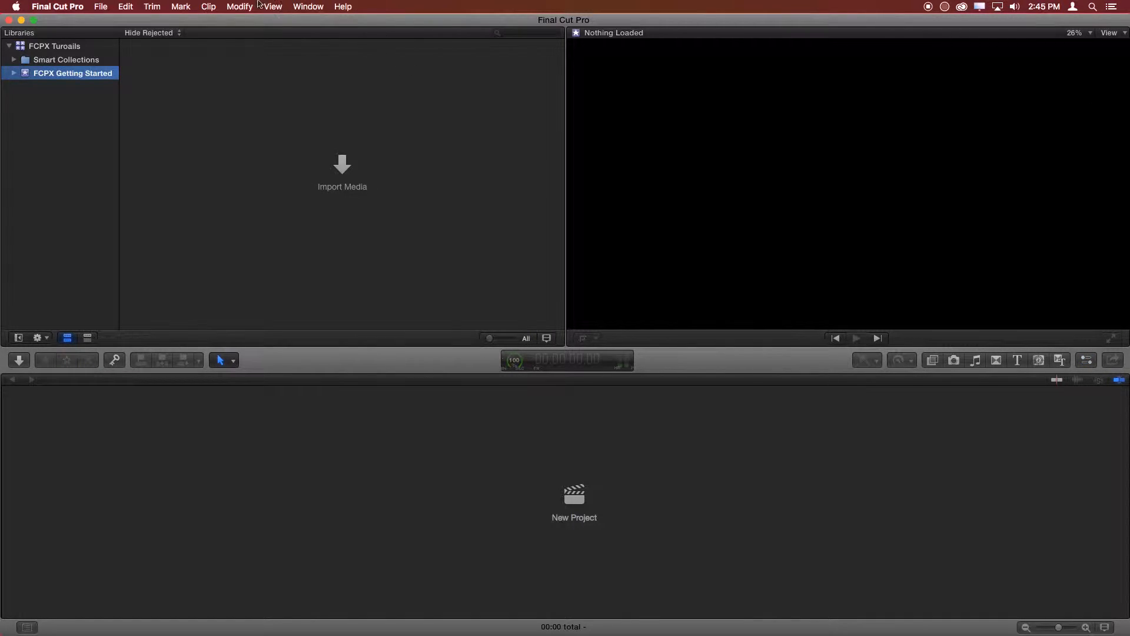
pyautogui.click(298, 9)
pyautogui.moveTo(362, 197)
pyautogui.click(331, 124)
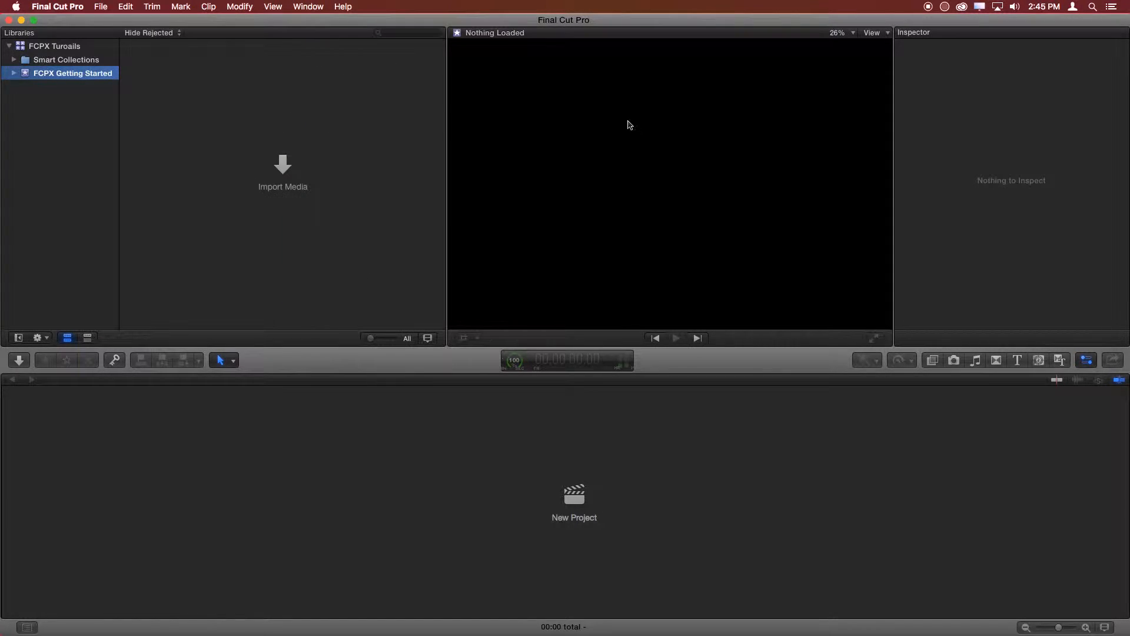
pyautogui.press('super+4')
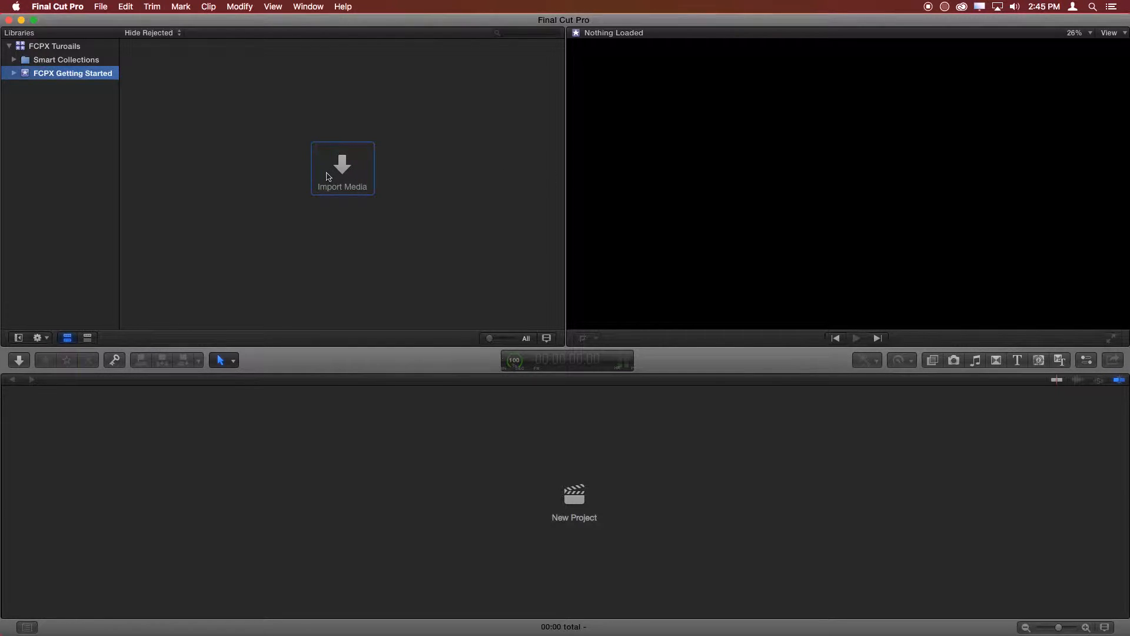
# - Start importing media into the FCPX Getting Started event and browse to the Movies folder
pyautogui.click(338, 180)
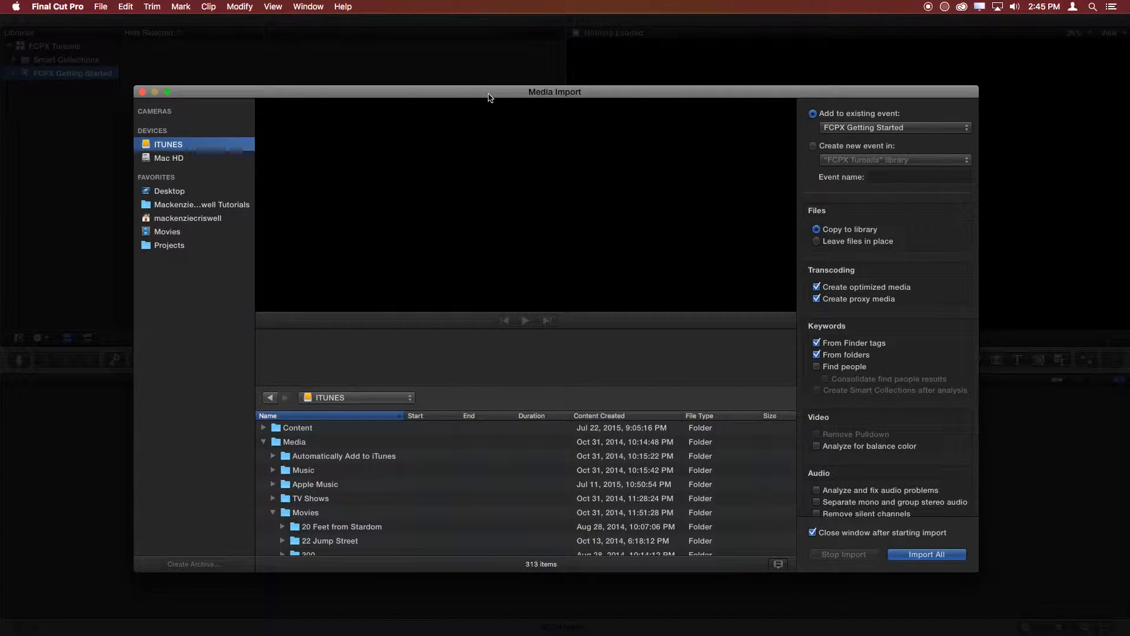
pyautogui.moveTo(488, 98); pyautogui.dragTo(517, 59)
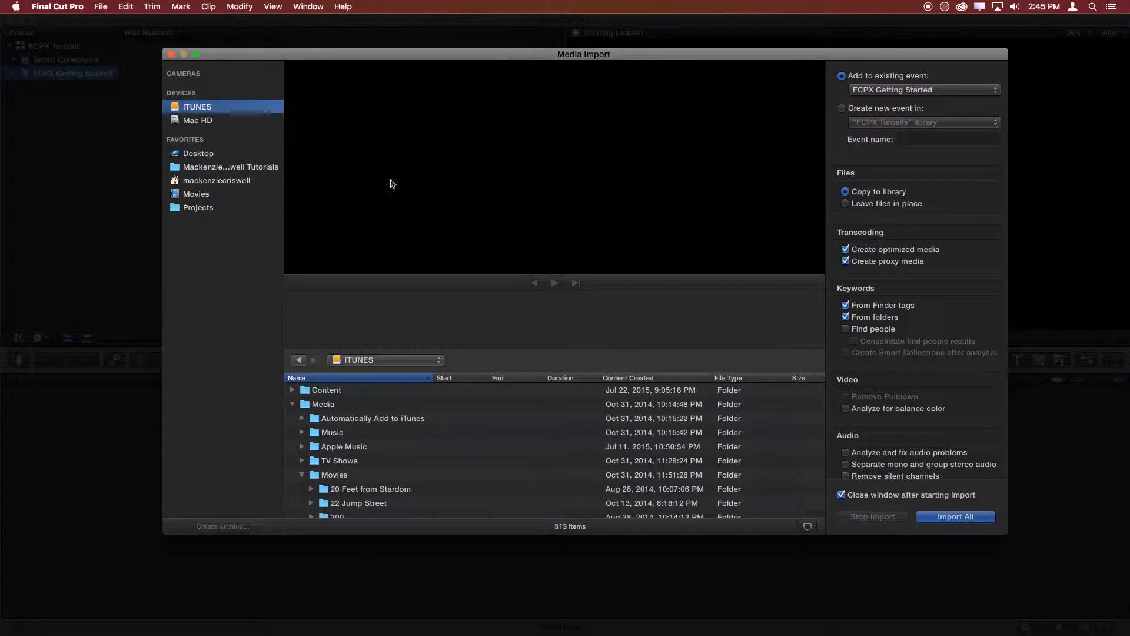
pyautogui.click(197, 206)
pyautogui.click(203, 197)
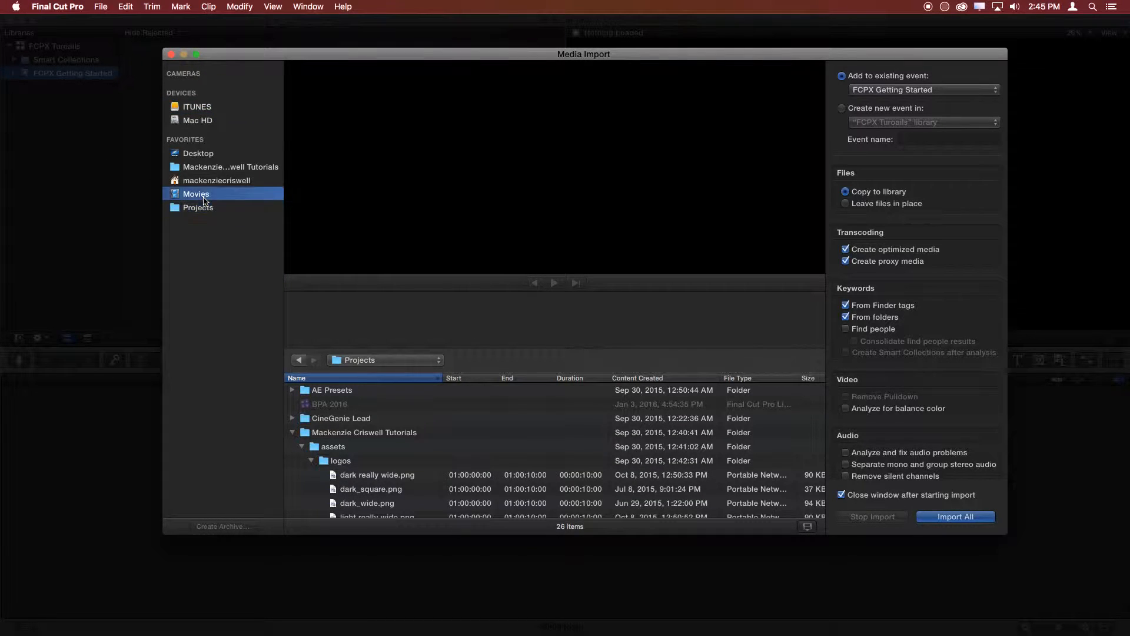
# - Collapse the Sound folder within Stock Footage and expand Motion and its Video Blocks subfolder to list the clips
pyautogui.scroll(-4, 357, 465)
pyautogui.scroll(1, 357, 459)
pyautogui.click(292, 437)
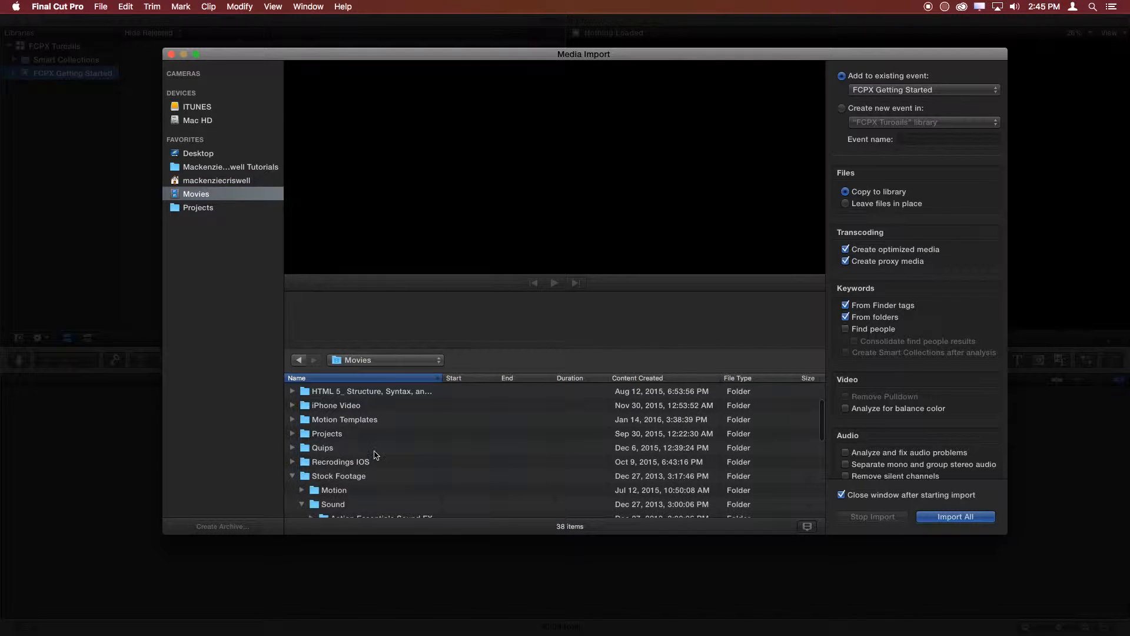
pyautogui.scroll(-2, 365, 455)
pyautogui.click(302, 457)
pyautogui.click(302, 468)
pyautogui.scroll(-8, 465, 480)
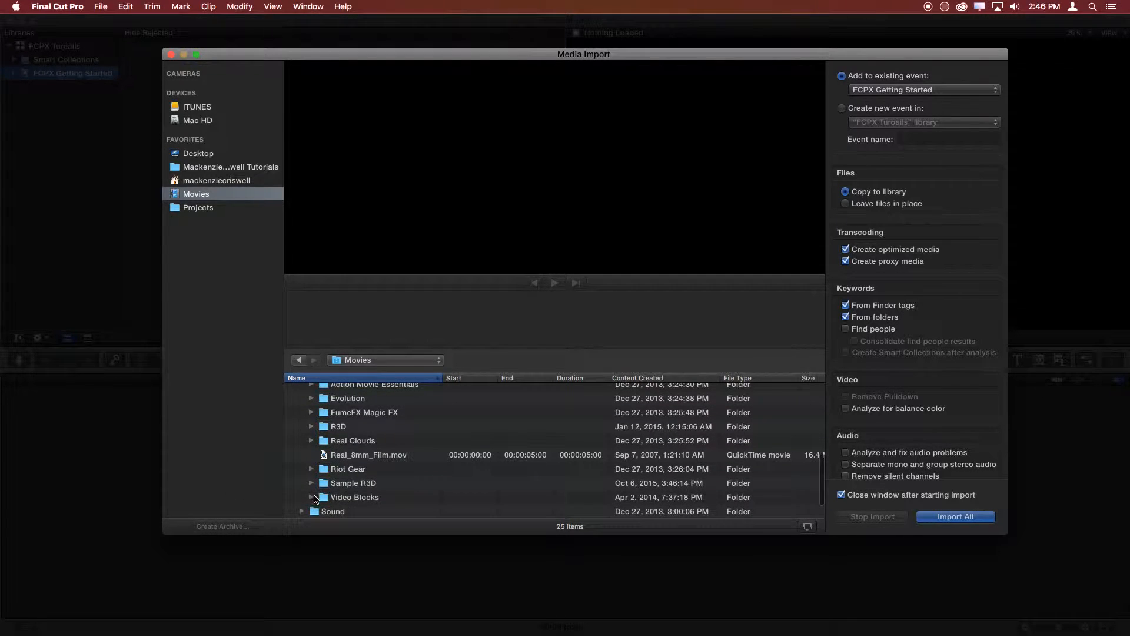
pyautogui.click(312, 497)
pyautogui.scroll(-5, 461, 492)
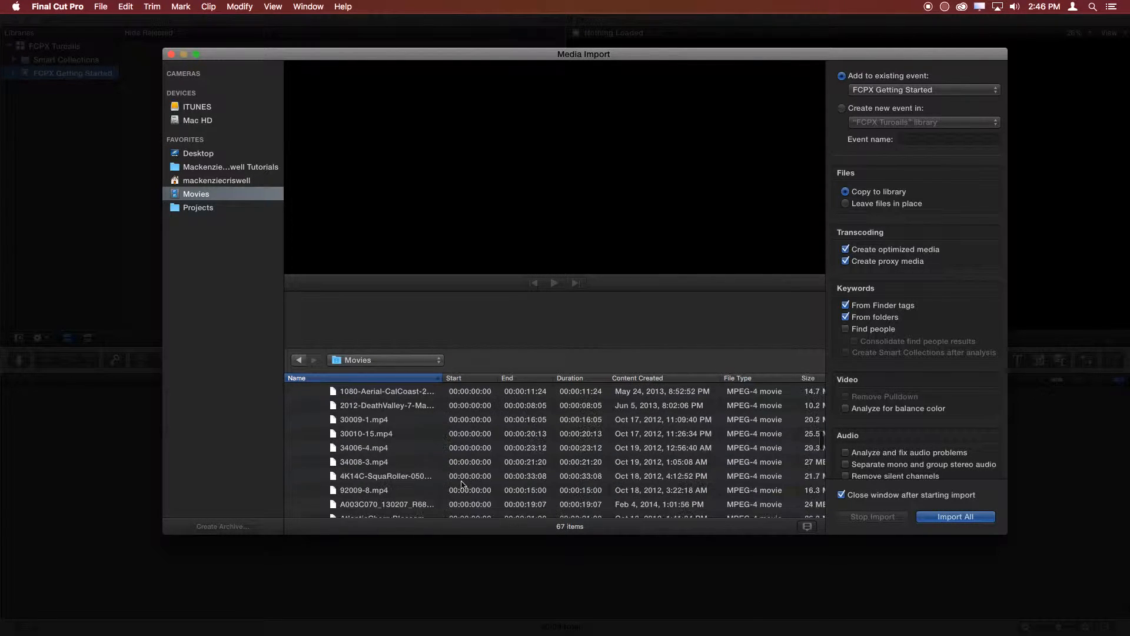
# - Preview the clips 34008-3.mp4 and 92009-8.mp4 by playing a few seconds of each
pyautogui.click(398, 461)
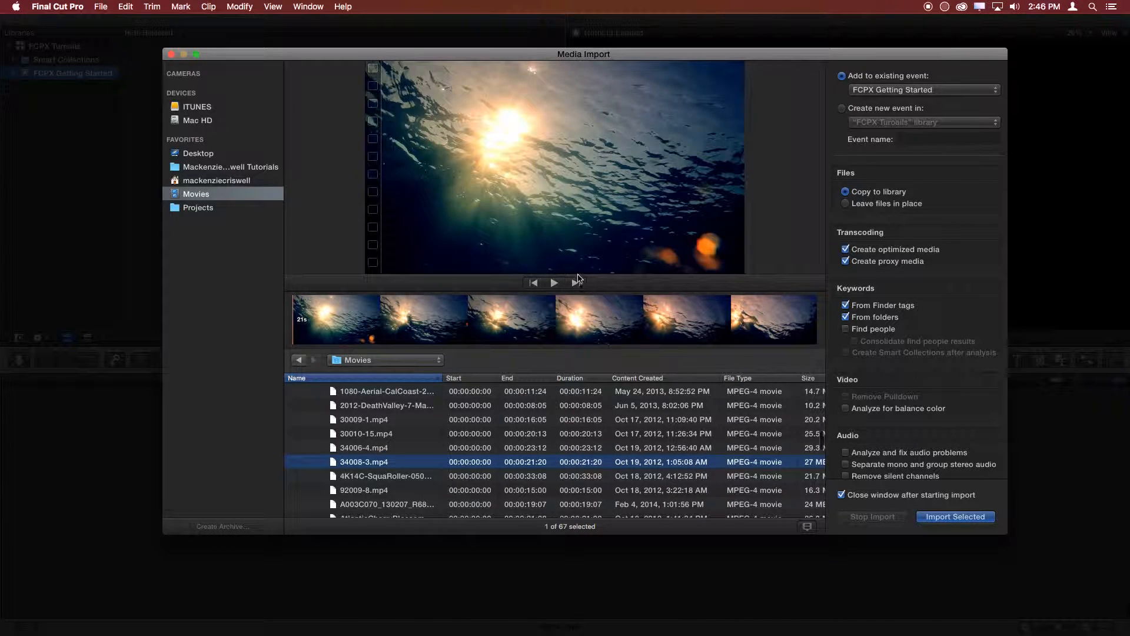
pyautogui.click(554, 284)
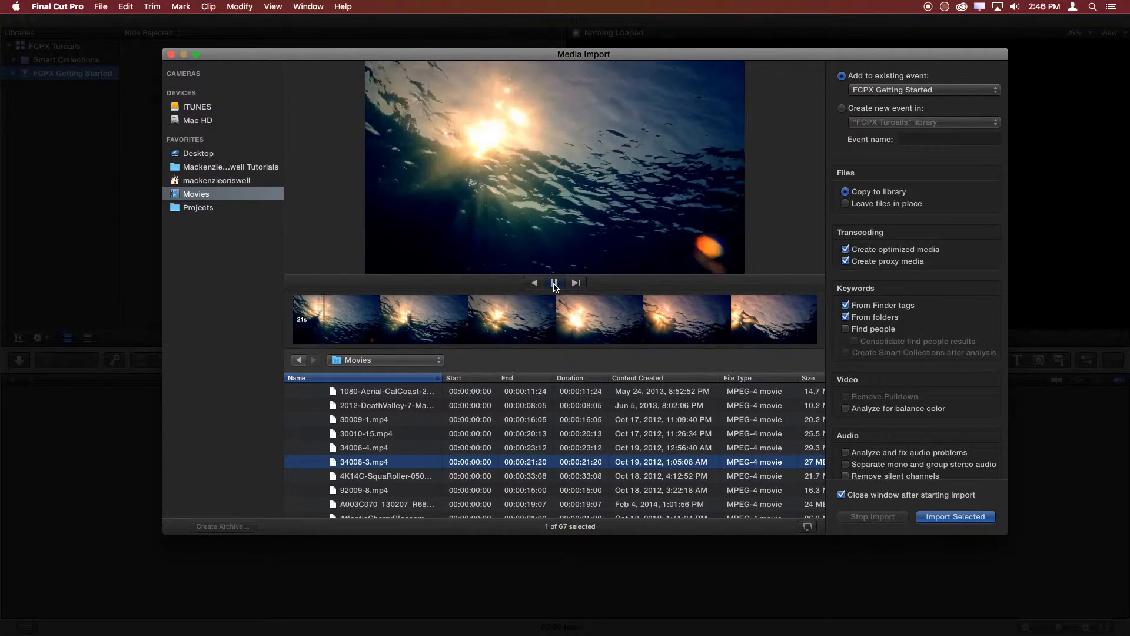
pyautogui.click(554, 283)
pyautogui.click(429, 491)
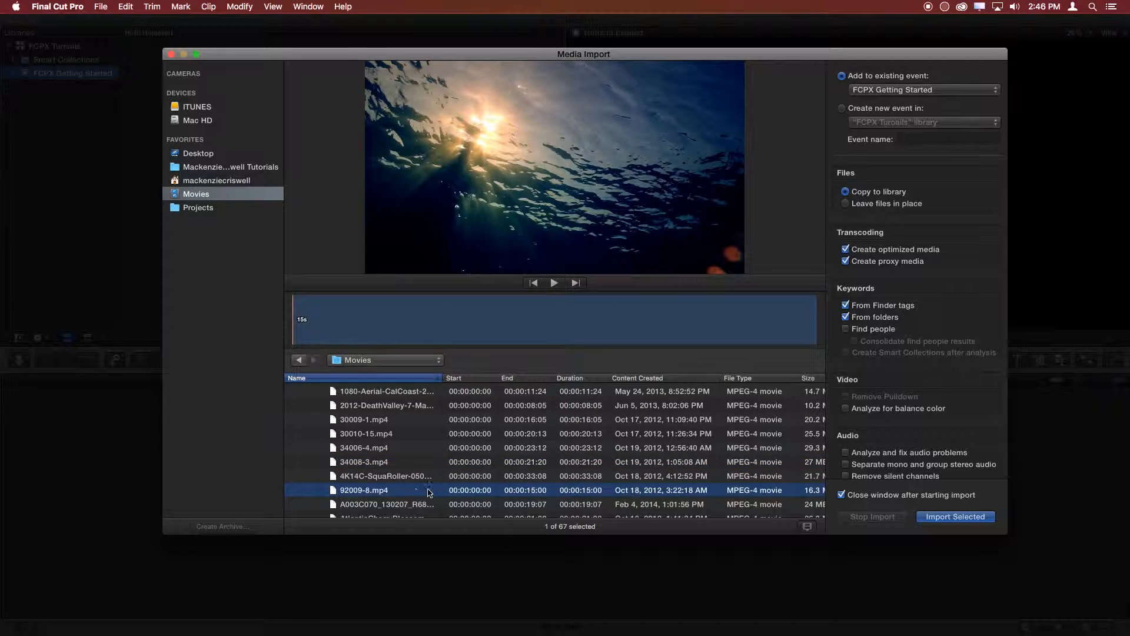
pyautogui.click(554, 283)
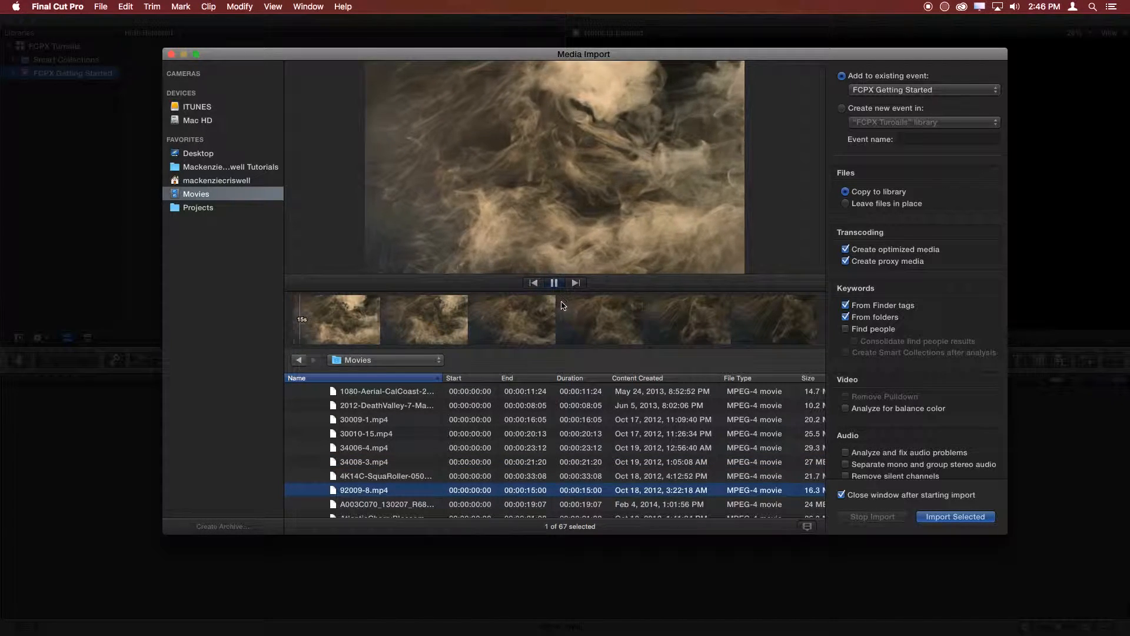
pyautogui.click(555, 285)
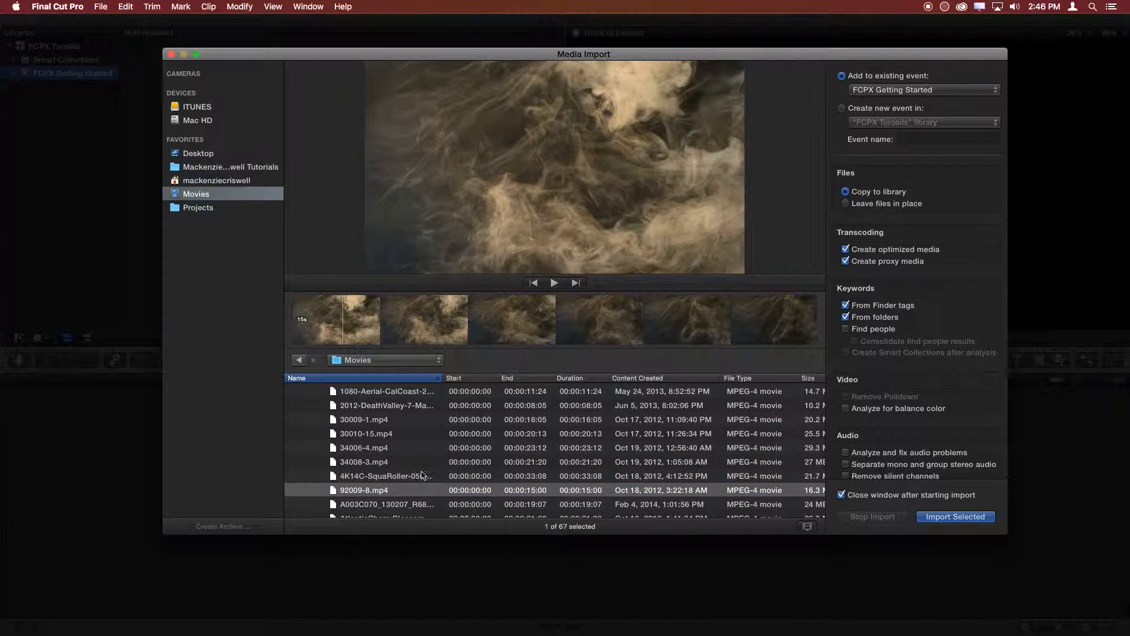
# - Select the five adjacent Video Blocks clips from 30010-15.mp4 through 92009-8.mp4 for import
pyautogui.keyDown('super'); pyautogui.click(386, 480); pyautogui.keyUp('super')
pyautogui.keyDown('super'); pyautogui.click(389, 464); pyautogui.keyUp('super')
pyautogui.keyDown('super'); pyautogui.click(396, 459); pyautogui.keyUp('super')
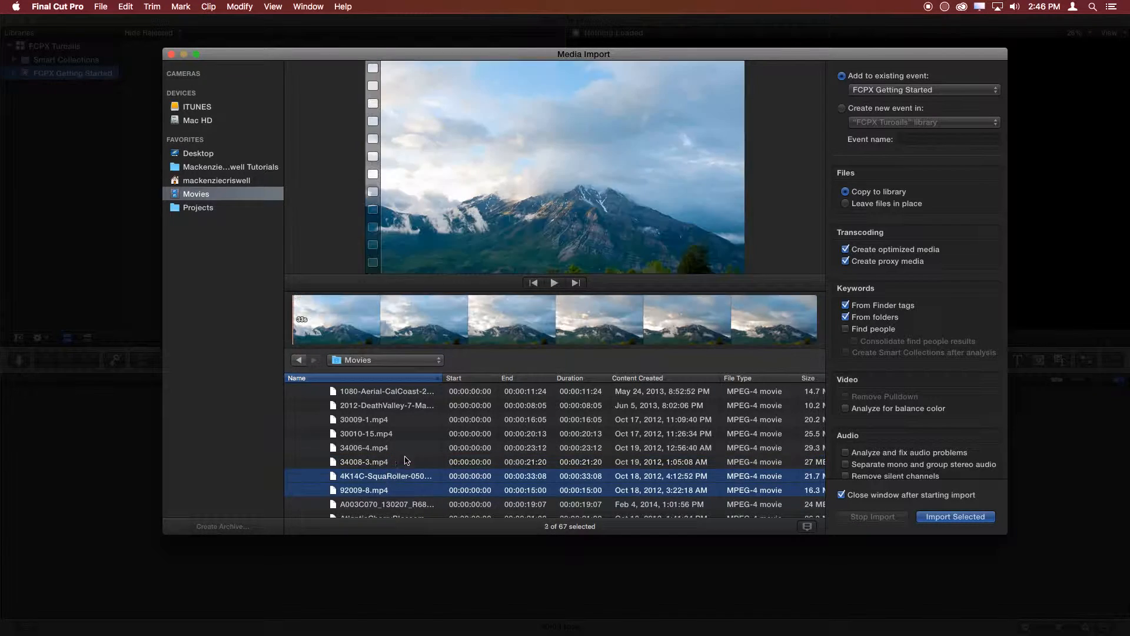
pyautogui.keyDown('super'); pyautogui.click(380, 463); pyautogui.keyUp('super')
pyautogui.keyDown('super'); pyautogui.click(378, 449); pyautogui.keyUp('super')
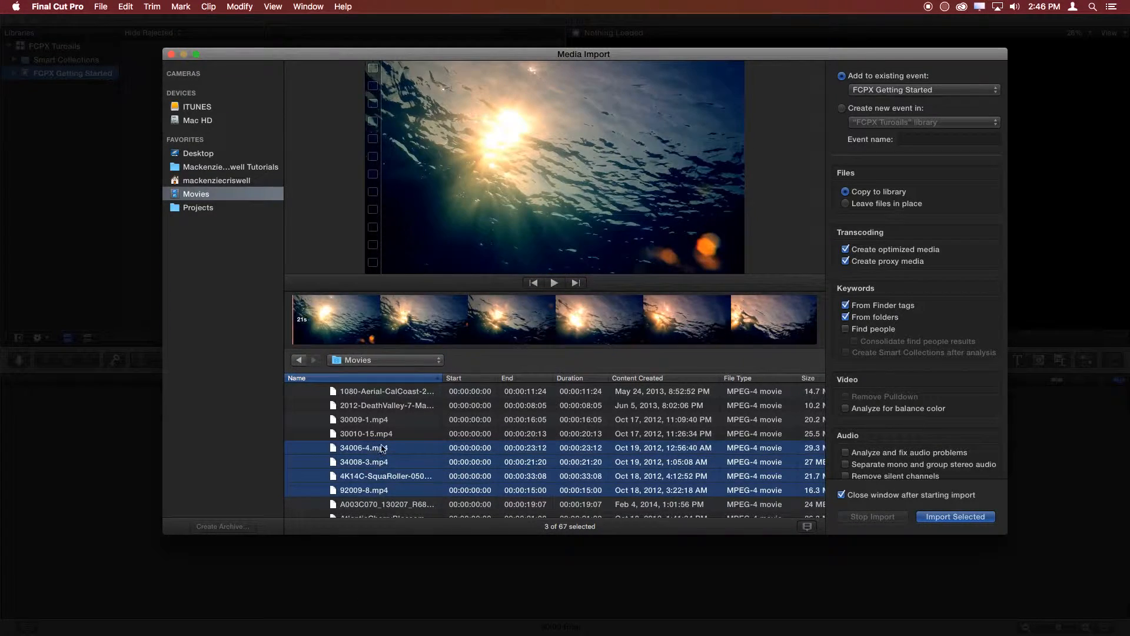
pyautogui.keyDown('super'); pyautogui.click(377, 436); pyautogui.keyUp('super')
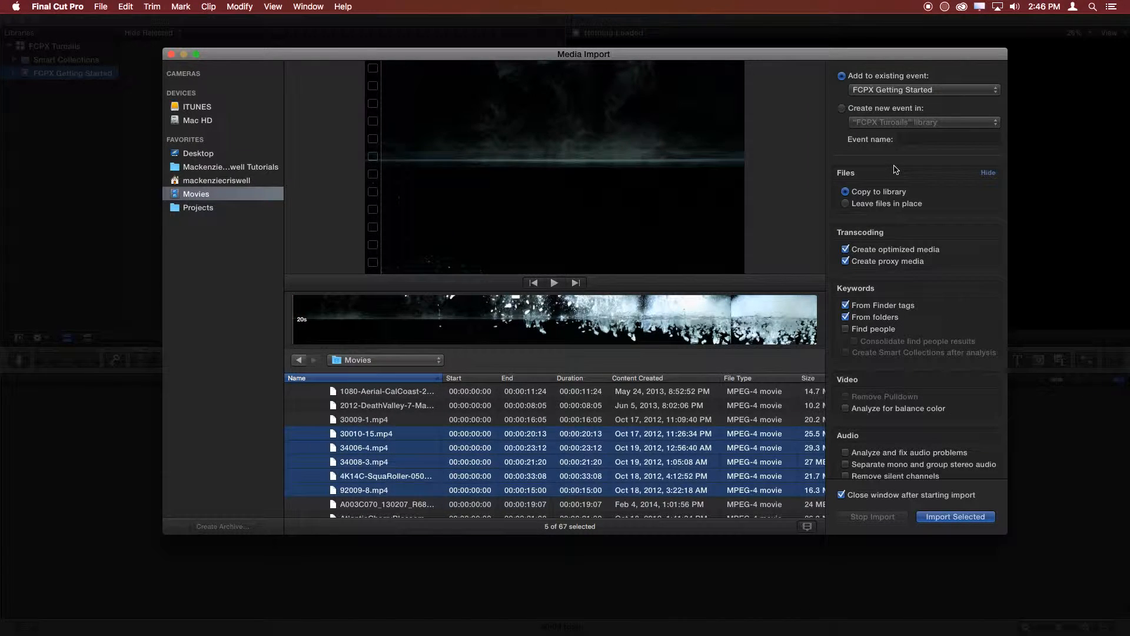
# - Move the Media Import window toward the screen's corner and enlarge it to fit all import options
pyautogui.scroll(-15, 489, 451)
pyautogui.scroll(12, 647, 421)
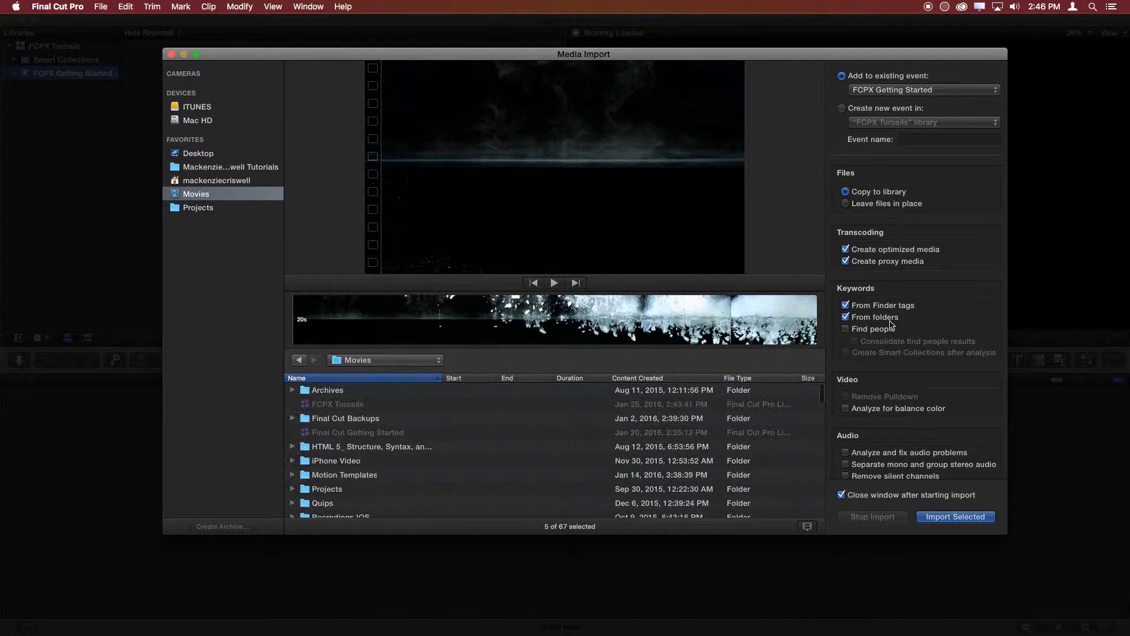
pyautogui.moveTo(672, 55); pyautogui.dragTo(543, 28)
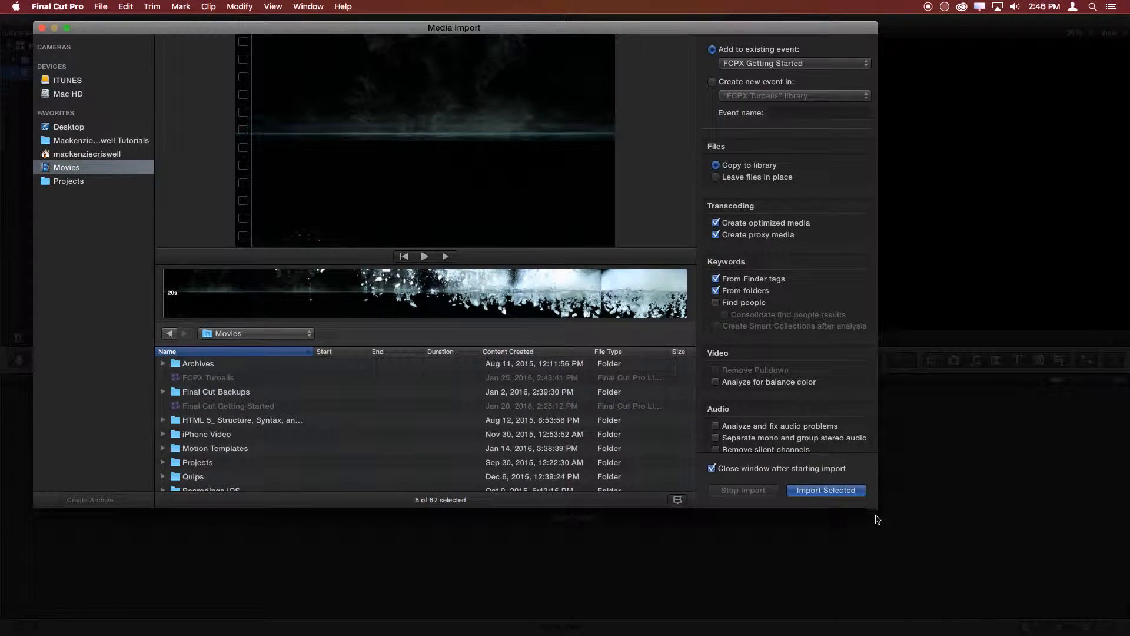
pyautogui.moveTo(876, 508); pyautogui.dragTo(1033, 614)
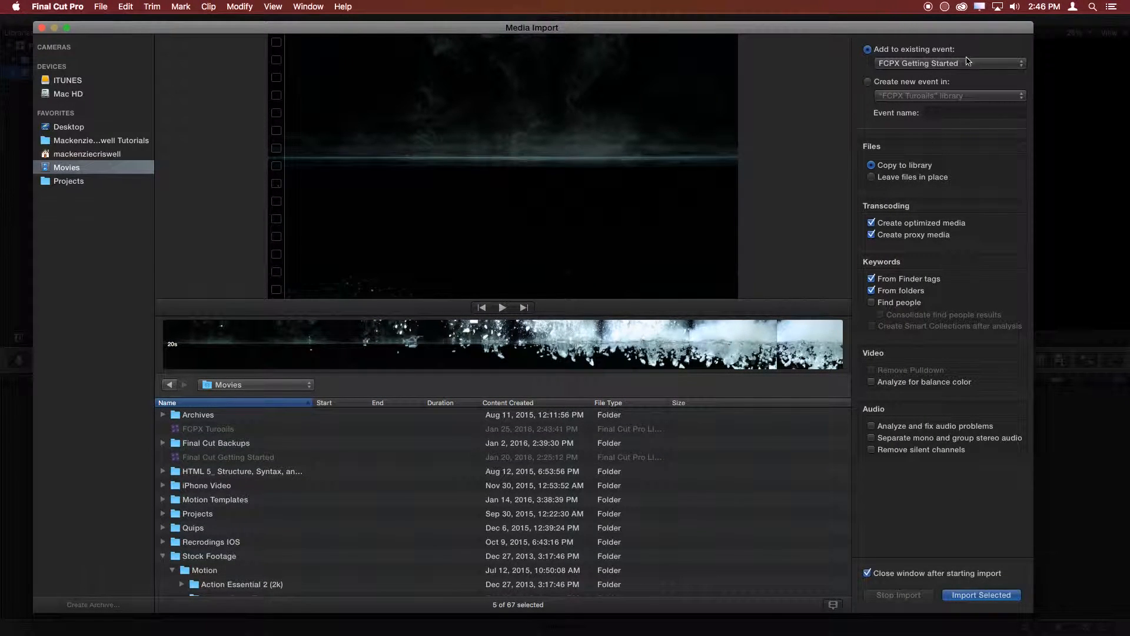
# - Try a new event named "Stock Footage" as the import destination, and return to the existing FCPX Getting Started event
pyautogui.click(887, 85)
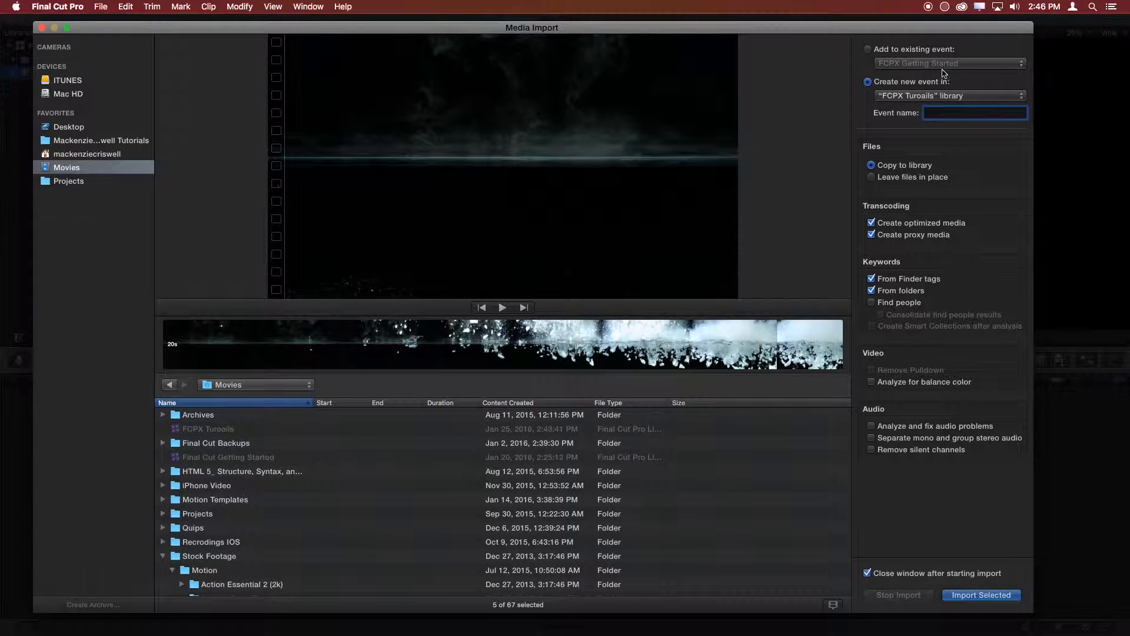
pyautogui.click(930, 53)
pyautogui.click(909, 82)
pyautogui.write('Stocdk Footage')
pyautogui.click(923, 52)
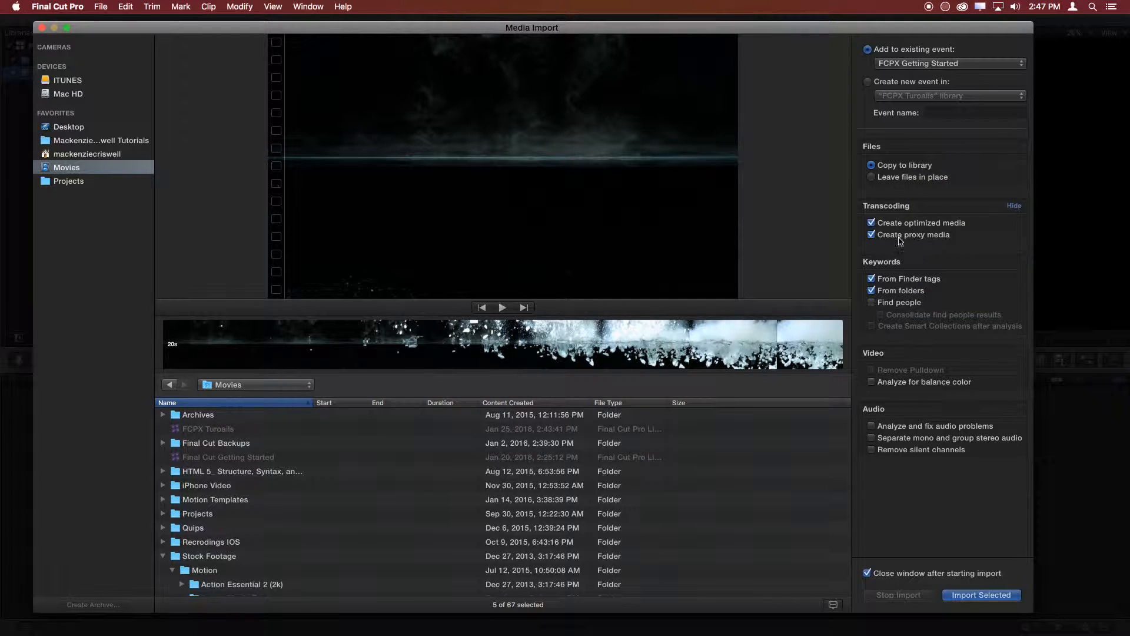
# - Turn off the creation of both optimized media and proxy media for the import
pyautogui.click(872, 223)
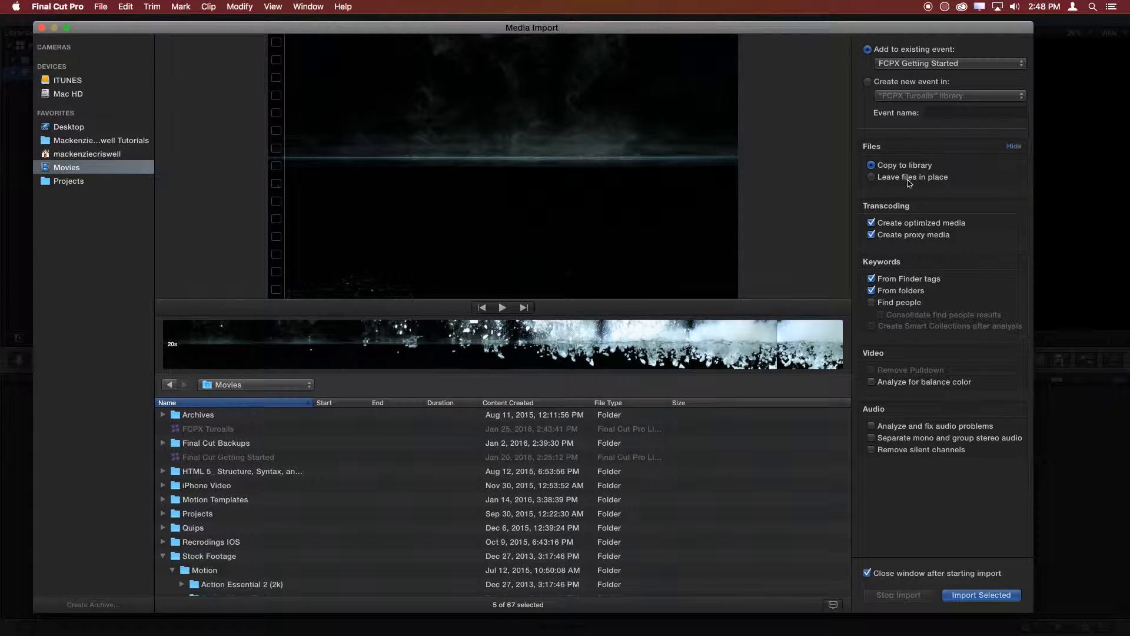
pyautogui.click(872, 223)
pyautogui.click(872, 235)
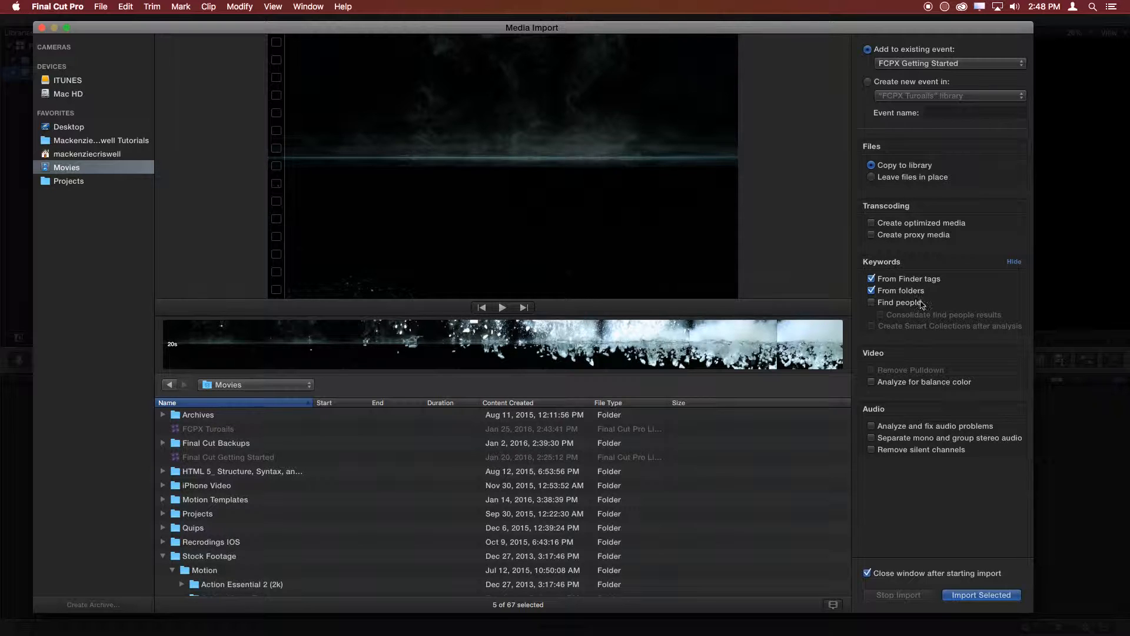
pyautogui.click(872, 237)
# - Try toggling the Find people and From folders keyword options and the balance color analysis, restoring their original settings
pyautogui.click(900, 304)
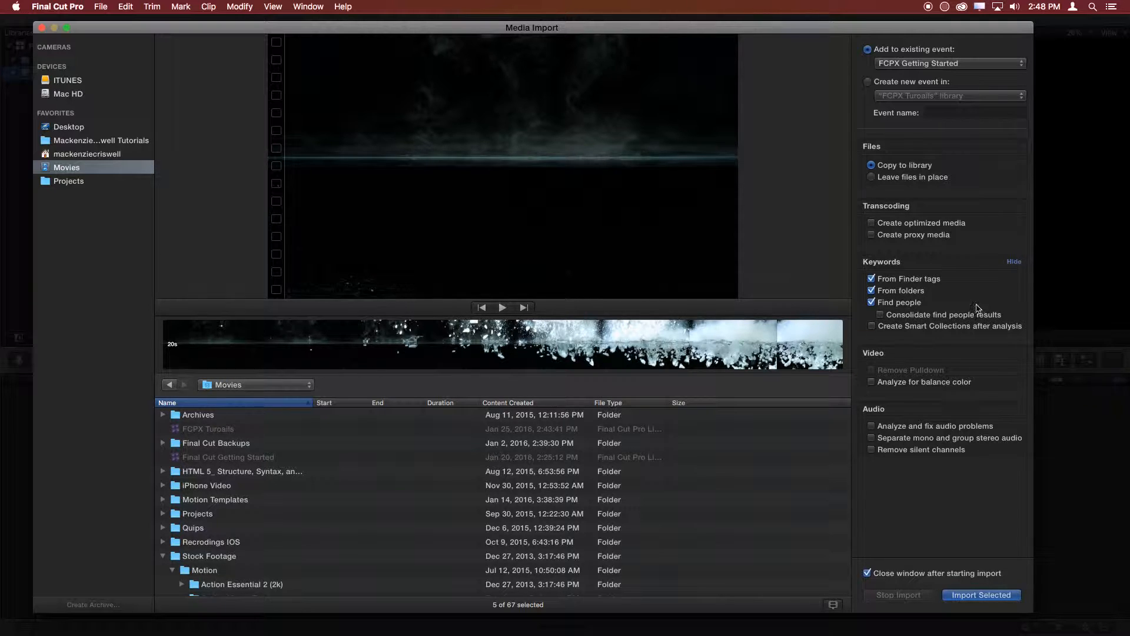
pyautogui.click(915, 303)
pyautogui.click(912, 294)
pyautogui.click(909, 293)
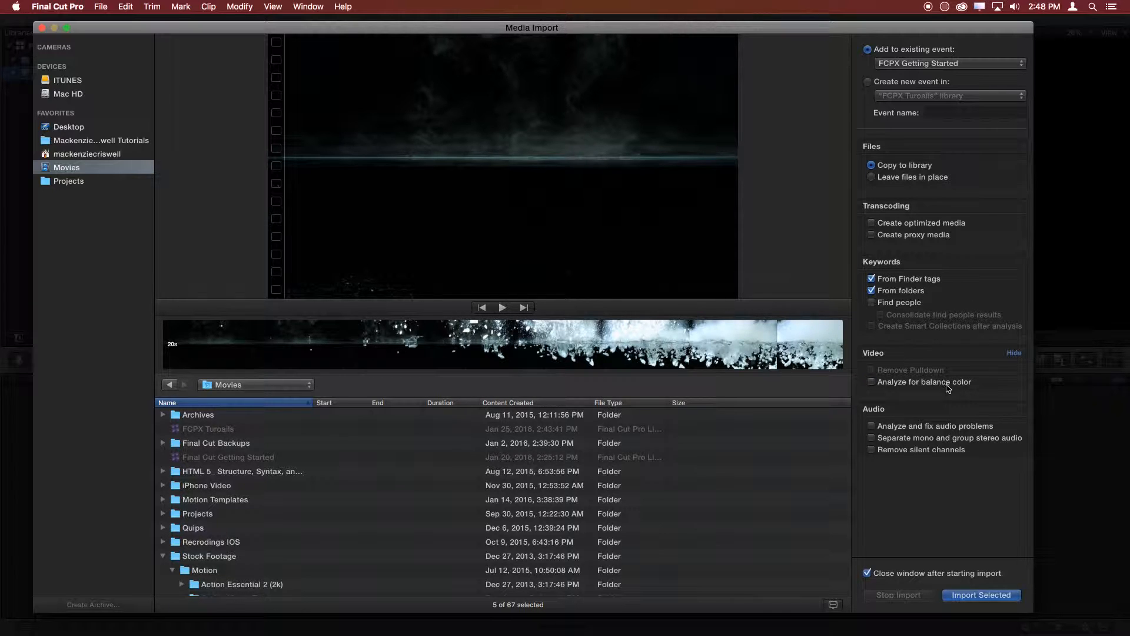
pyautogui.click(907, 385)
# - Import the five selected Video Blocks clips into the FCPX Getting Started event, copying the files to the library
pyautogui.scroll(-10, 411, 537)
pyautogui.scroll(-3, 411, 537)
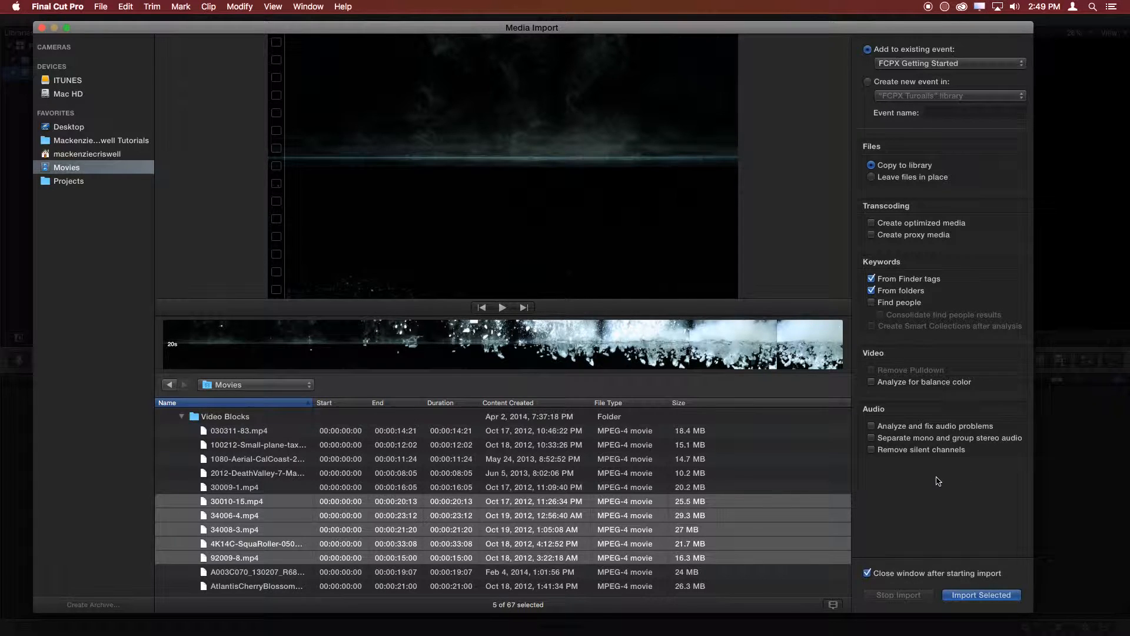
pyautogui.click(989, 600)
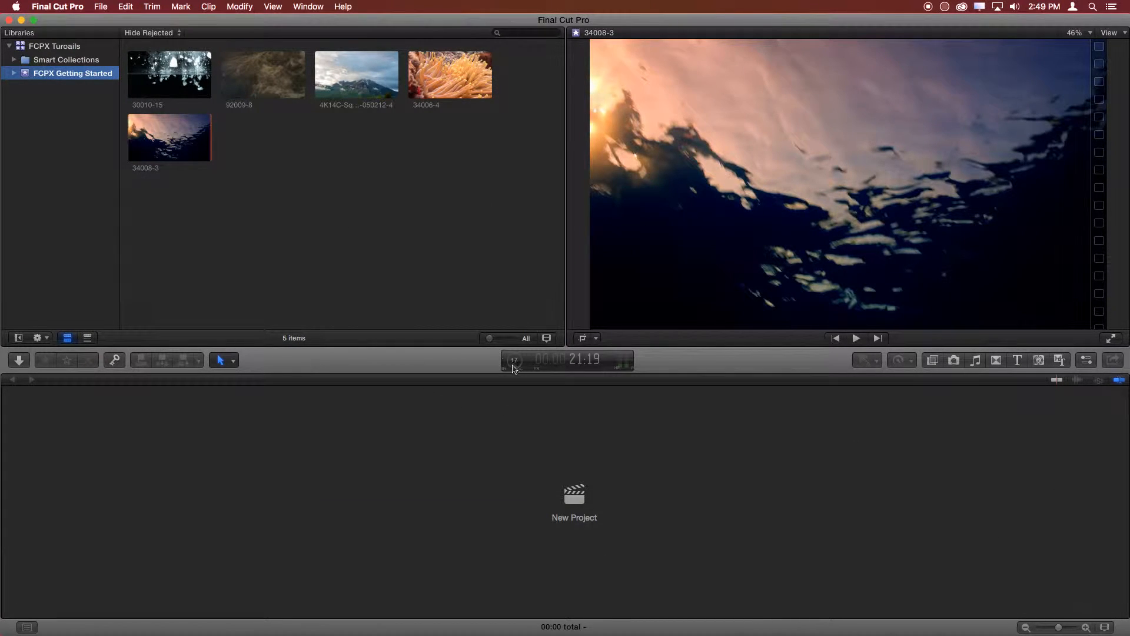
# - Check the Importing Media progress in the Background Tasks window and close the window
pyautogui.click(516, 365)
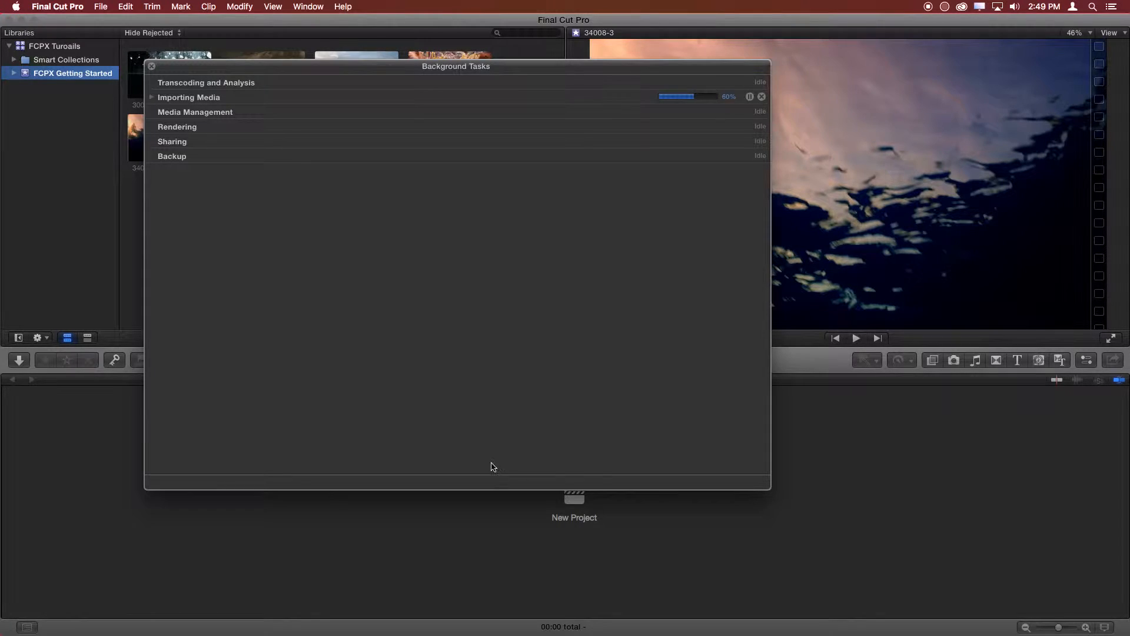
pyautogui.click(154, 99)
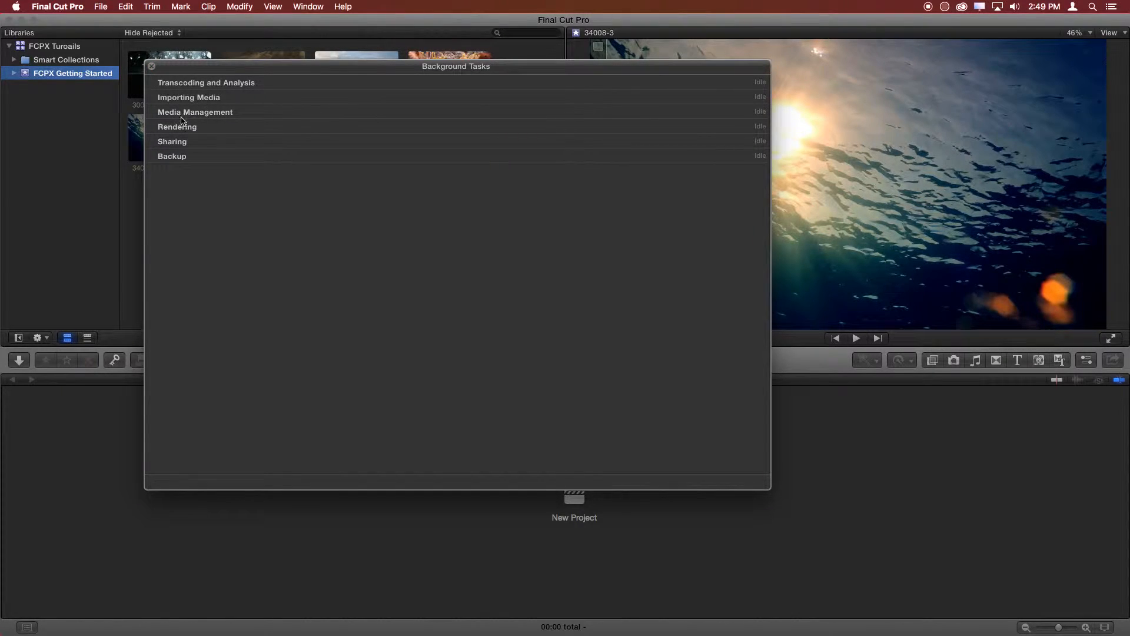
pyautogui.click(151, 66)
# - Reopen the Background Tasks window, move it aside to uncover the imported clips, and close it
pyautogui.click(512, 362)
pyautogui.moveTo(452, 70); pyautogui.dragTo(734, 93)
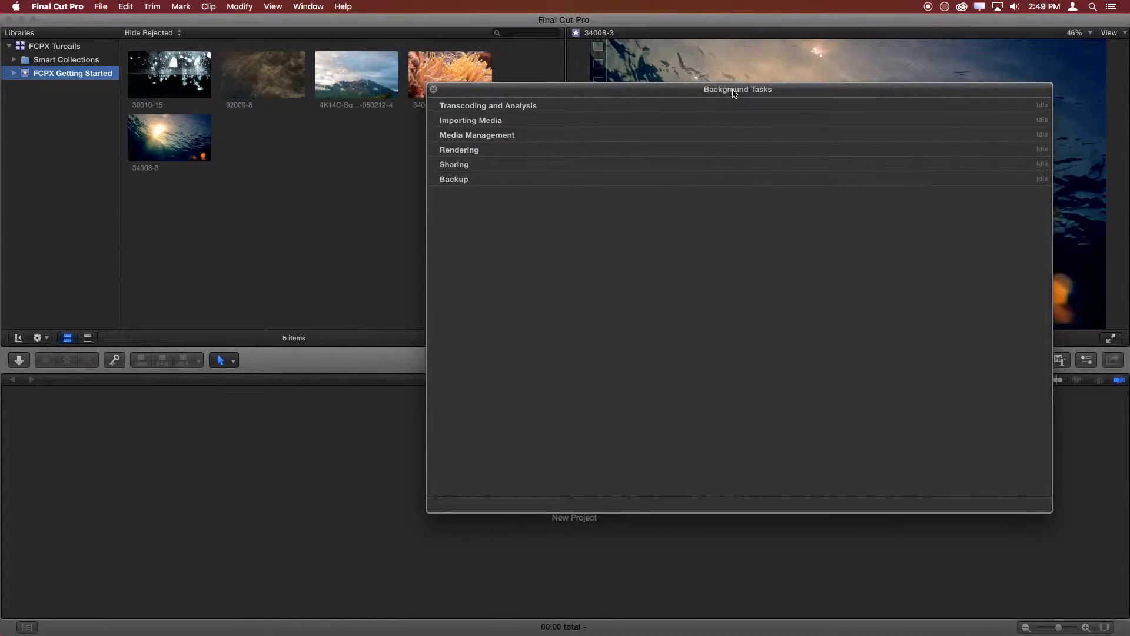
pyautogui.click(433, 91)
pyautogui.click(518, 361)
pyautogui.click(434, 91)
pyautogui.click(379, 488)
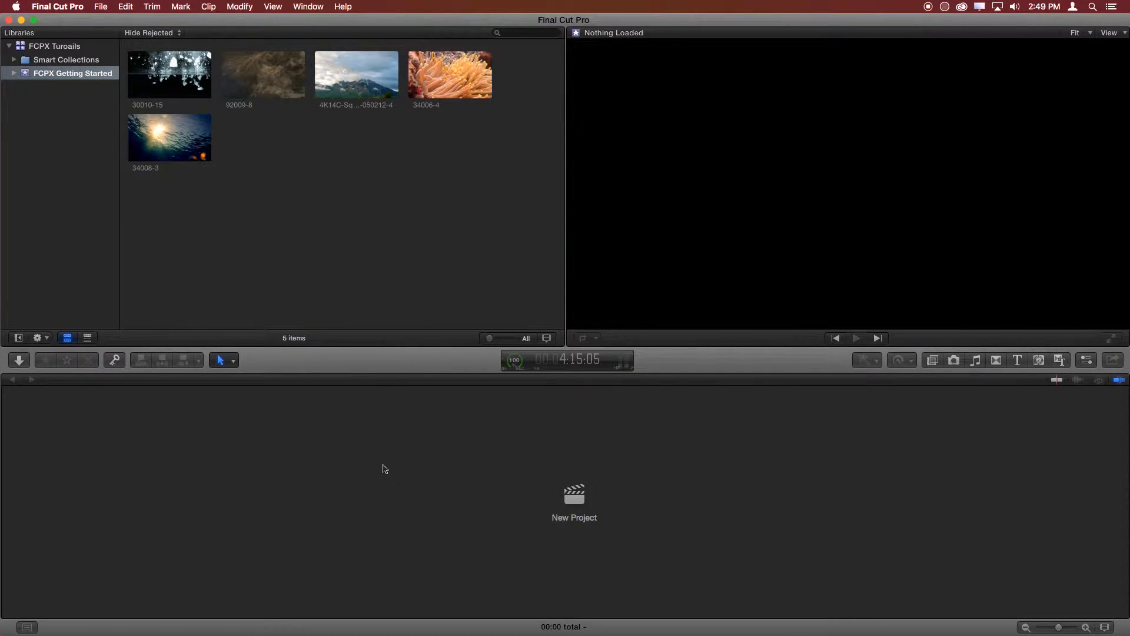
# - Show and close the Background Tasks window twice, using two different ways of opening it
pyautogui.press('super+9')
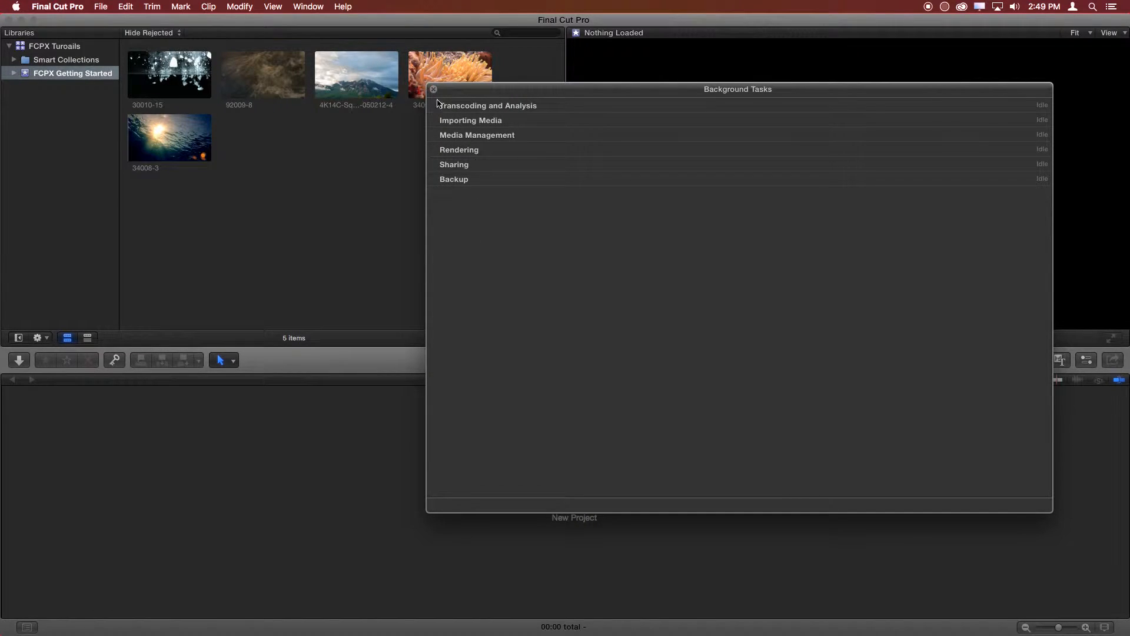
pyautogui.click(433, 90)
pyautogui.click(308, 6)
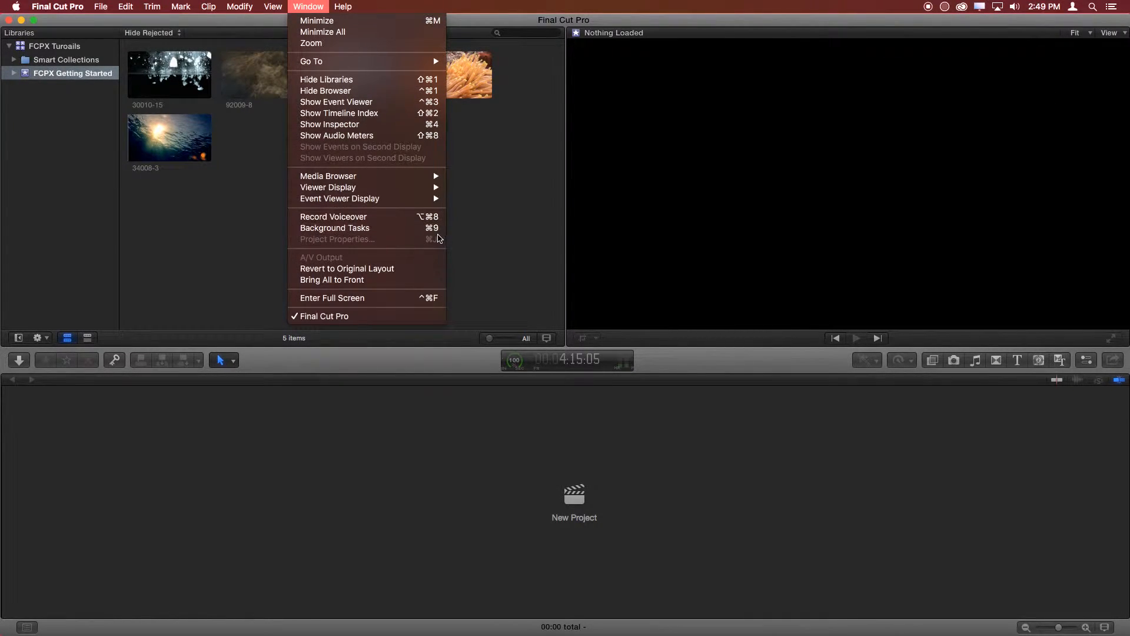
pyautogui.click(416, 232)
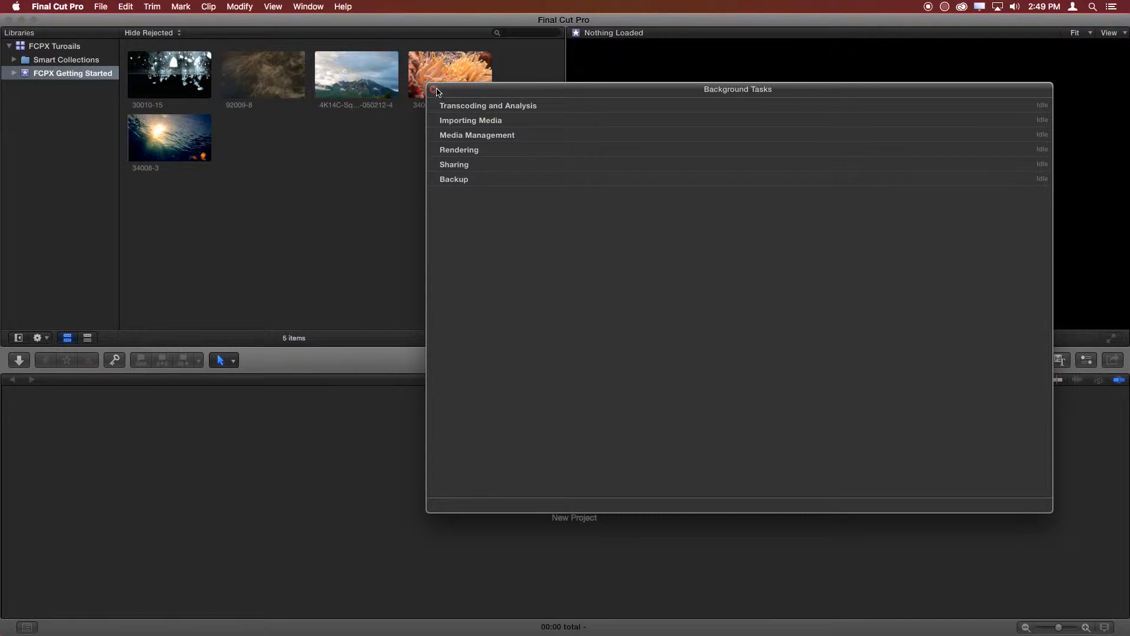
pyautogui.click(434, 92)
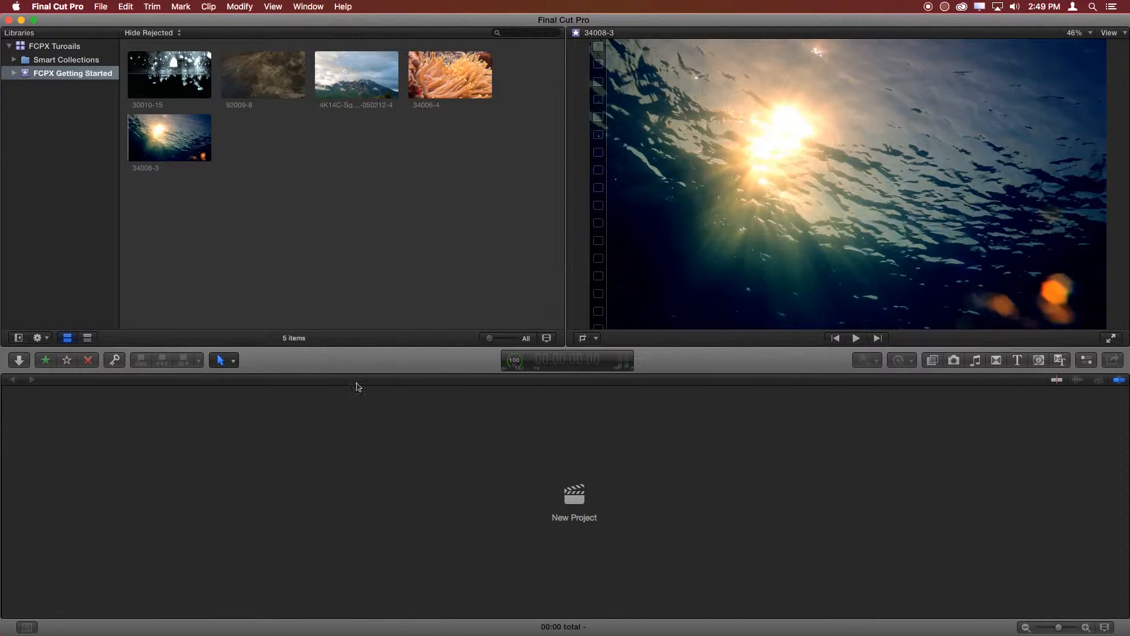
# - Start a new project named Getting Started in the FCPX Getting Started event
pyautogui.moveTo(487, 260); pyautogui.dragTo(194, 118)
pyautogui.click(292, 204)
pyautogui.click(573, 524)
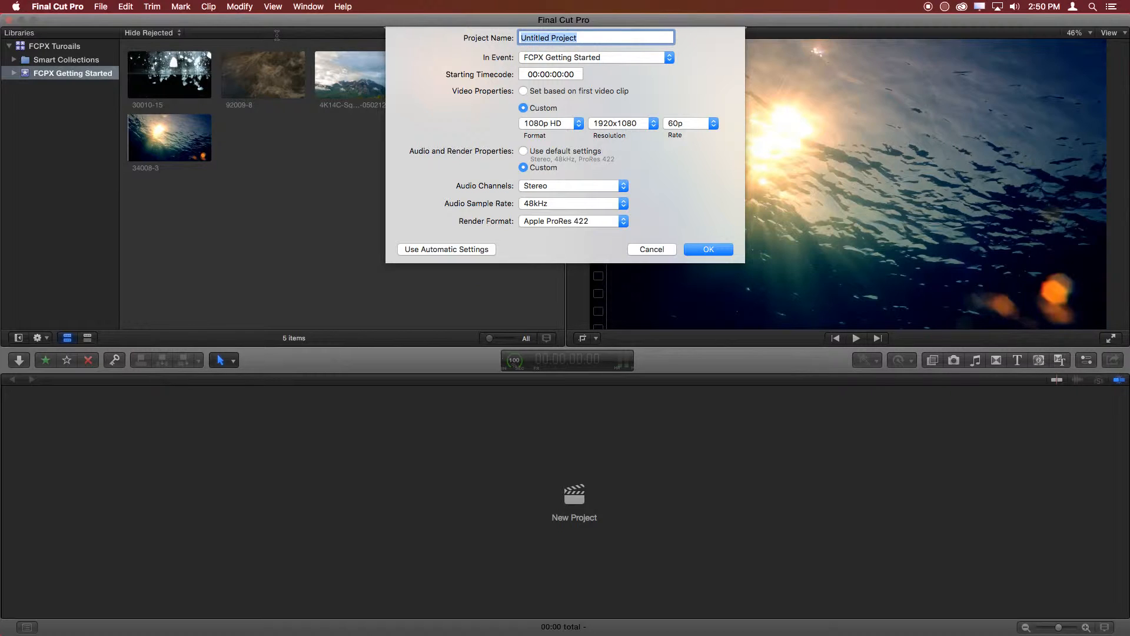
pyautogui.write('Getting Started')
# - Try basing the video properties on the first clip with default audio and render settings, and return both to Custom
pyautogui.click(523, 91)
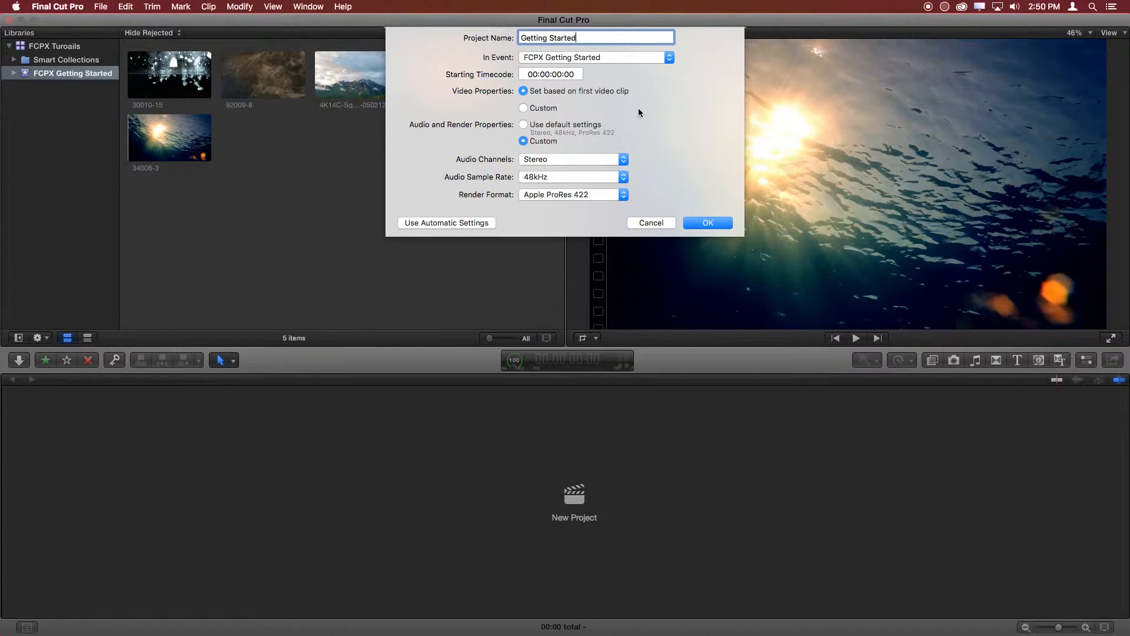
pyautogui.click(522, 125)
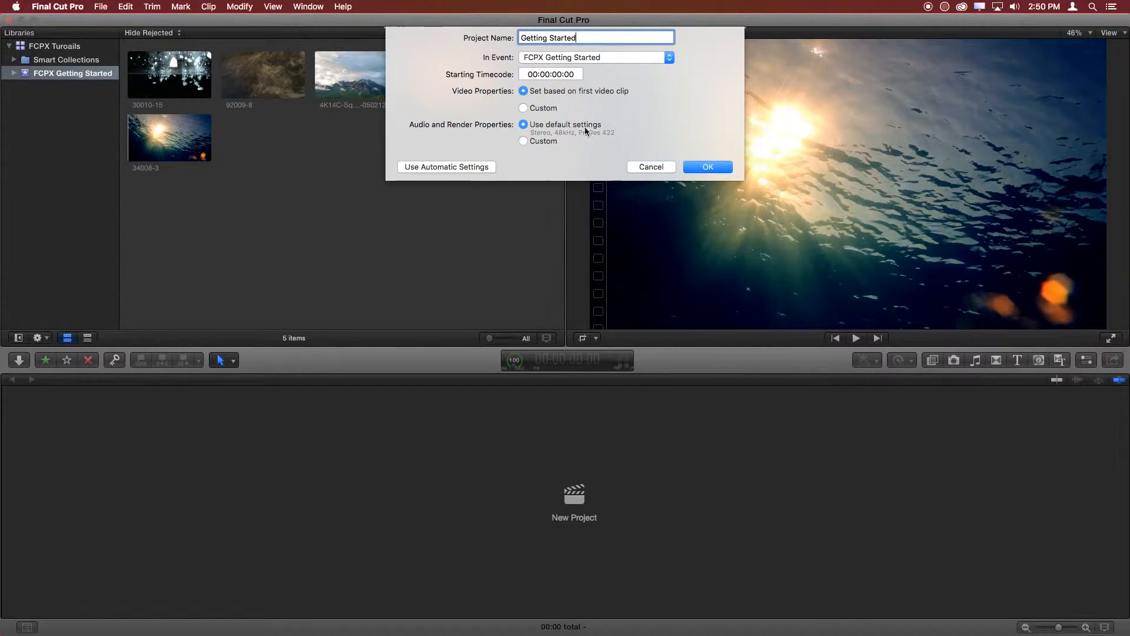
pyautogui.click(524, 108)
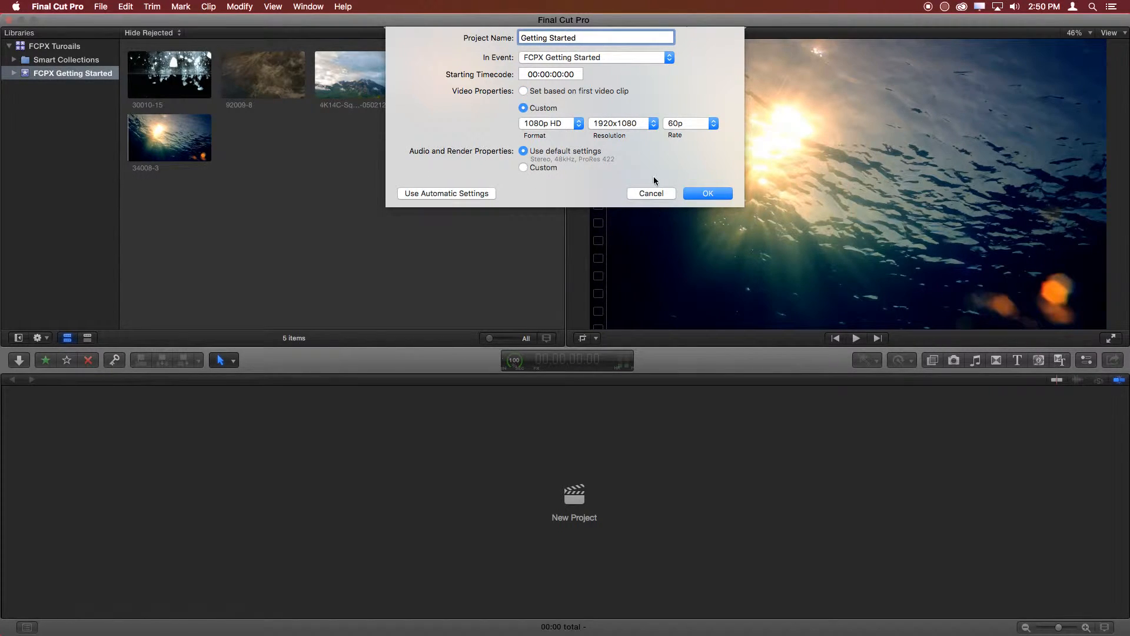
pyautogui.click(523, 167)
# - Look through the project's format and resolution choices and set its frame rate to 24p
pyautogui.click(570, 124)
pyautogui.click(570, 126)
pyautogui.click(638, 126)
pyautogui.click(639, 126)
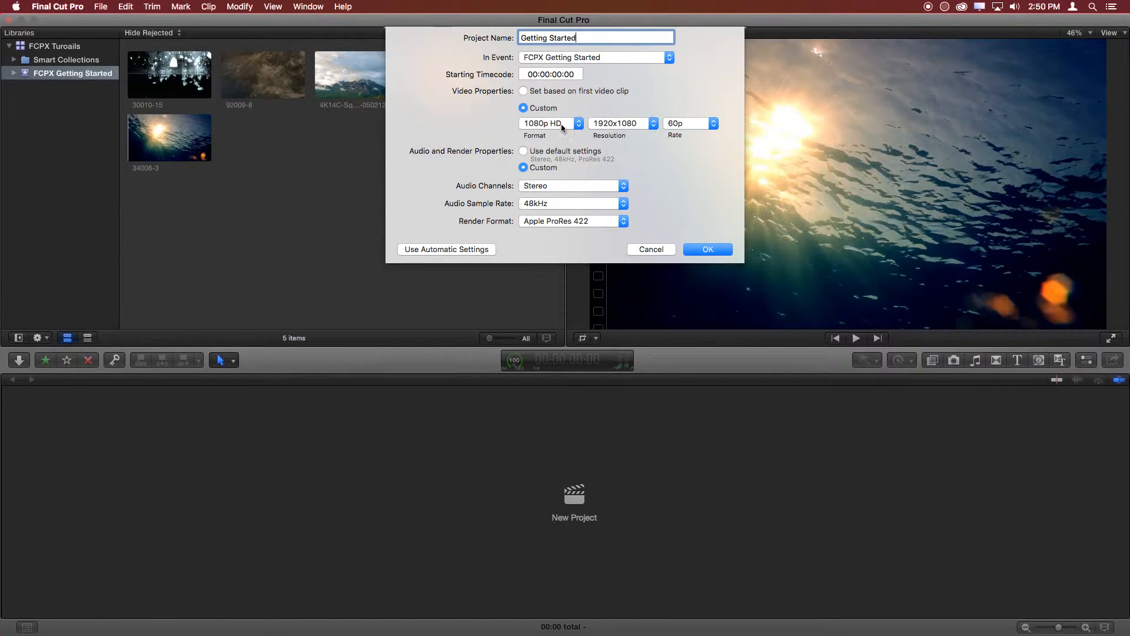
pyautogui.click(698, 122)
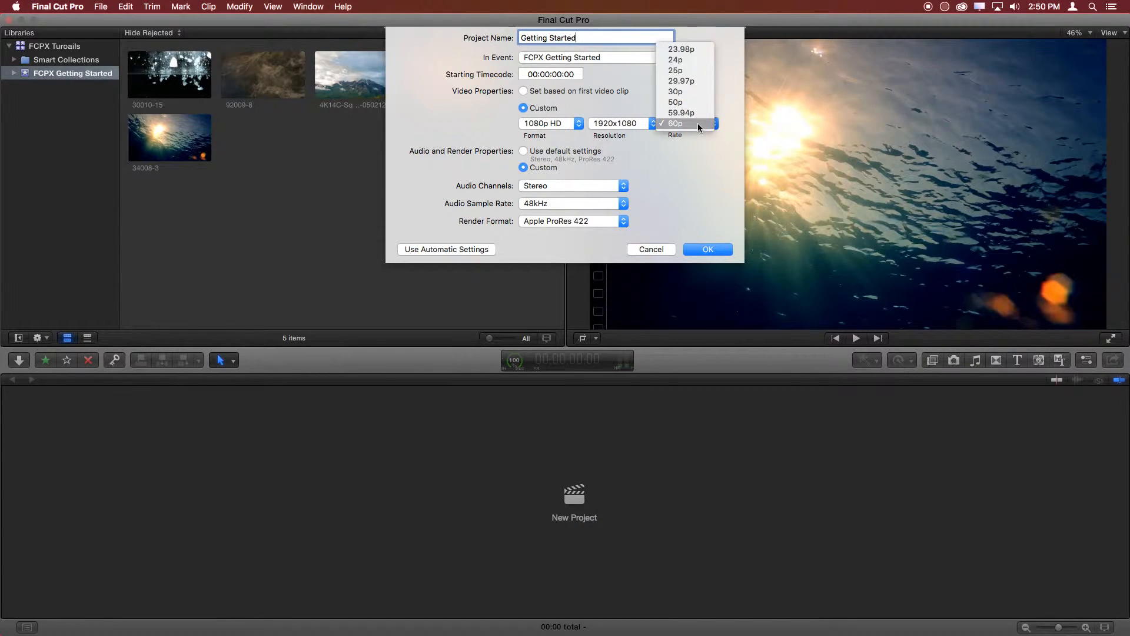
pyautogui.click(697, 60)
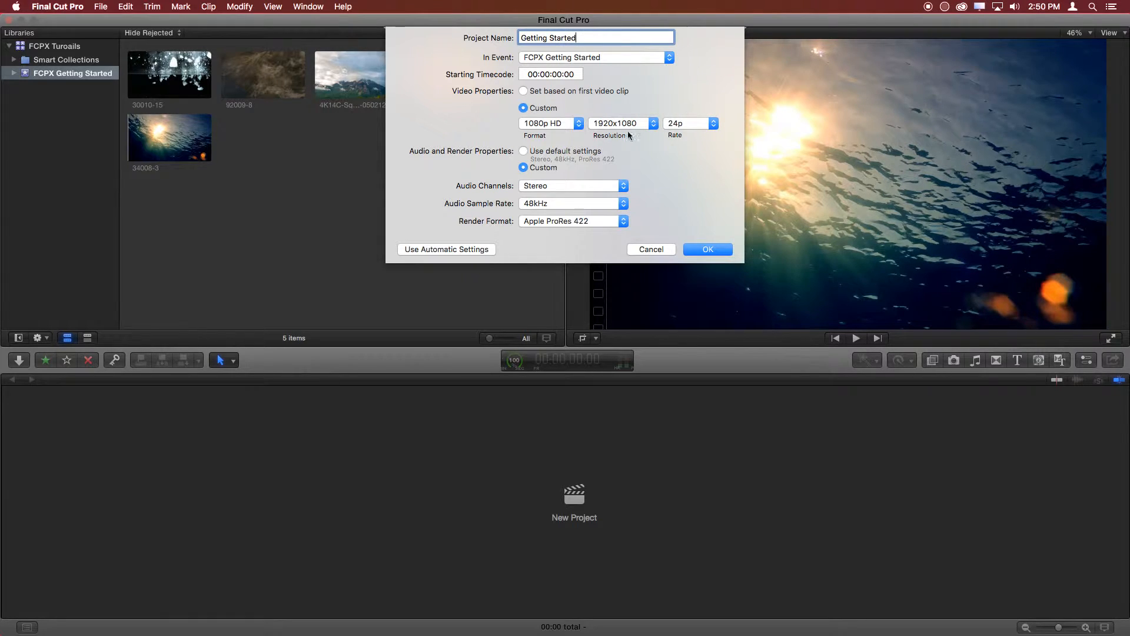
# - Keep stereo audio channels and the 48kHz sample rate, and create the project
pyautogui.click(559, 186)
pyautogui.click(574, 189)
pyautogui.click(573, 206)
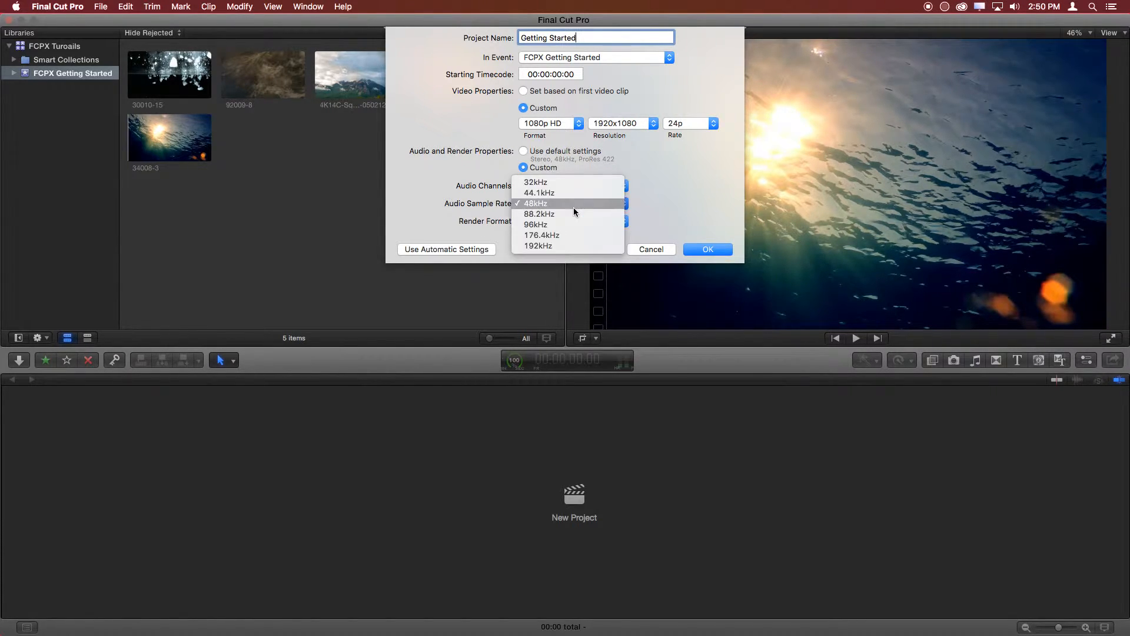
pyautogui.click(574, 207)
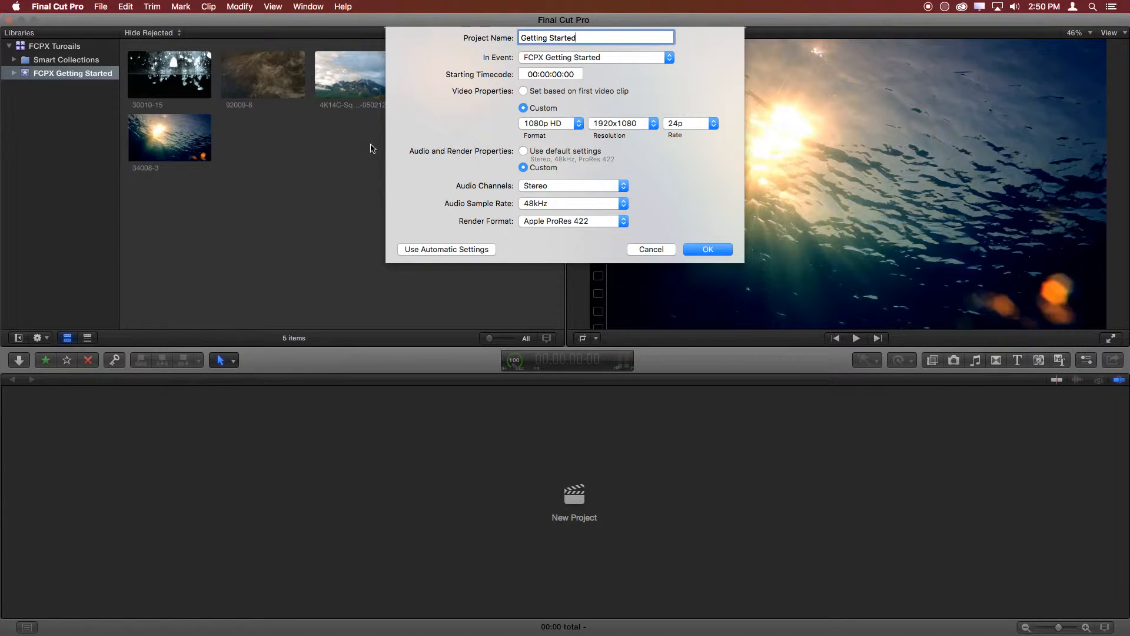
pyautogui.click(715, 250)
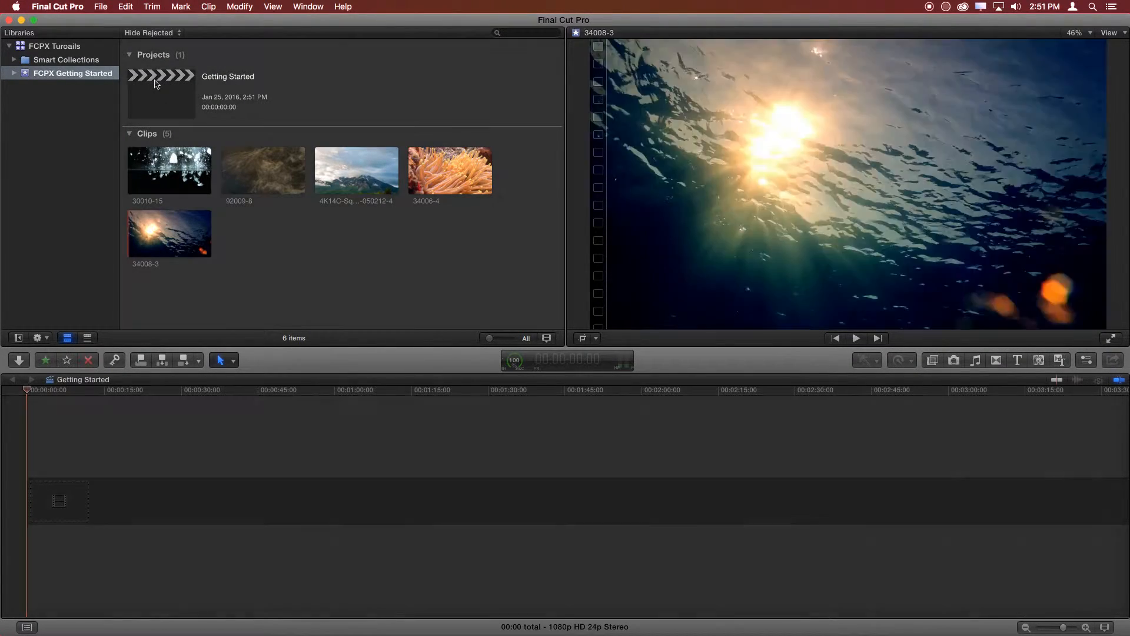
# - Append the whole clip 30010-15 to the empty Getting Started timeline and scrub into it to about 11 seconds
pyautogui.click(213, 95)
pyautogui.click(141, 430)
pyautogui.moveTo(142, 400); pyautogui.dragTo(4, 401)
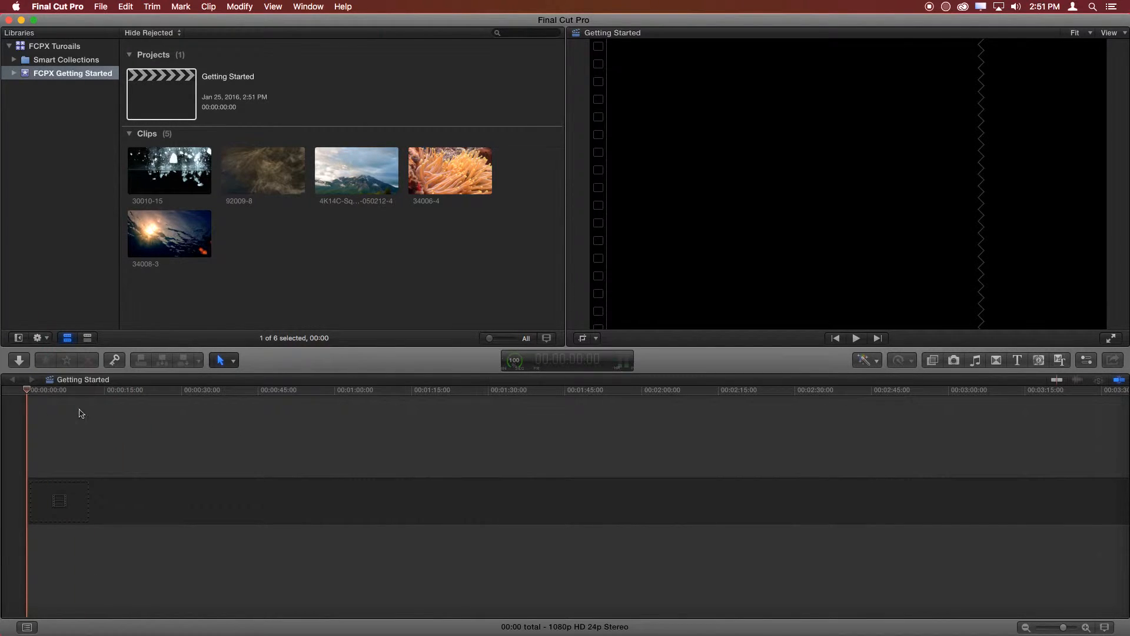
pyautogui.click(174, 180)
pyautogui.press('e')
pyautogui.moveTo(111, 512); pyautogui.dragTo(90, 507)
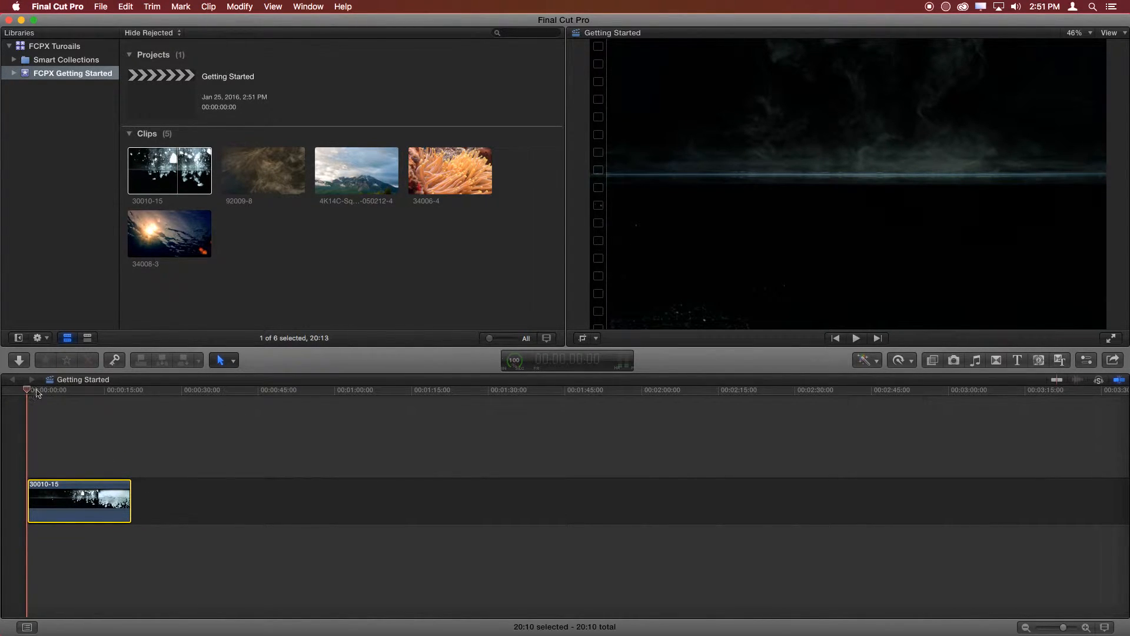
pyautogui.moveTo(31, 392); pyautogui.dragTo(87, 433)
# - Mark a range of about 15 seconds in clip 92009-8 and place it directly after 30010-15 in the timeline
pyautogui.moveTo(269, 190); pyautogui.dragTo(165, 416)
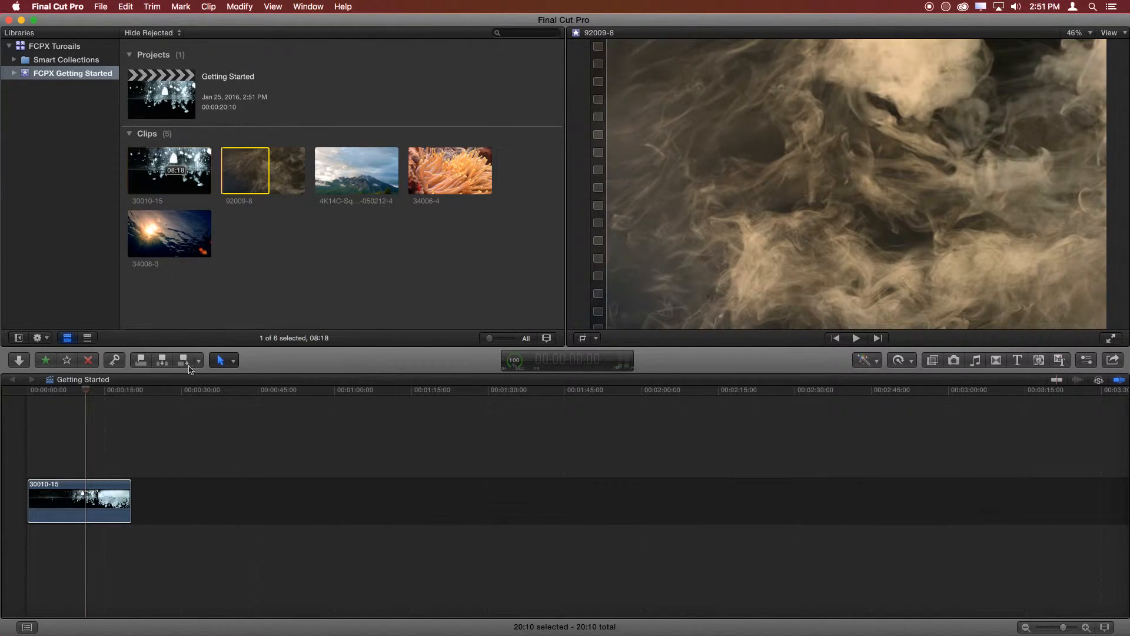
pyautogui.moveTo(269, 180); pyautogui.dragTo(339, 177)
pyautogui.moveTo(254, 178); pyautogui.dragTo(189, 518)
# - Append the whole mountain clip 4K14C-SquaRoller-050212-4 to the timeline and delete it again
pyautogui.click(360, 176)
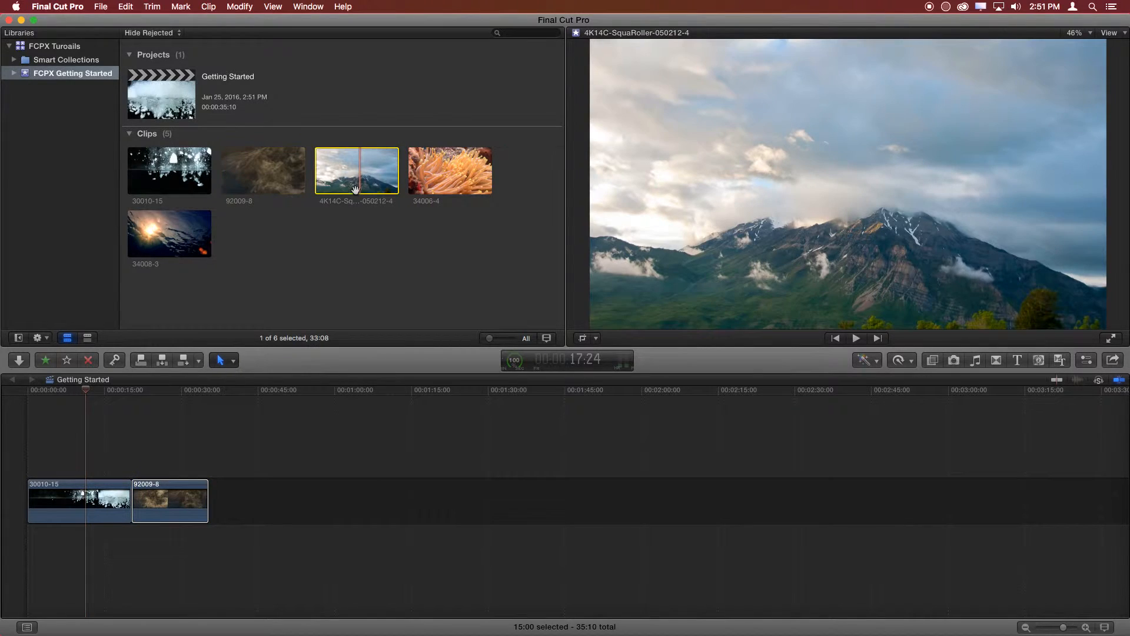
pyautogui.moveTo(318, 171); pyautogui.dragTo(288, 177)
pyautogui.moveTo(359, 175)
pyautogui.mouseDown()
pyautogui.moveTo(365, 506)
pyautogui.moveTo(351, 217)
pyautogui.moveTo(363, 176)
pyautogui.mouseUp()
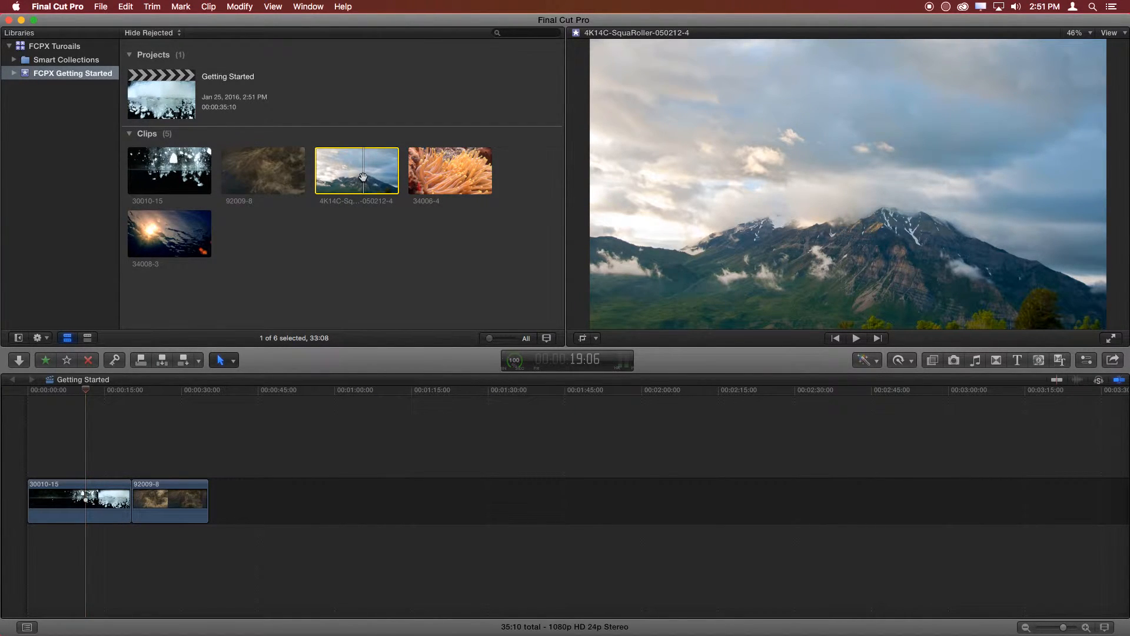
pyautogui.press('e')
pyautogui.click(333, 522)
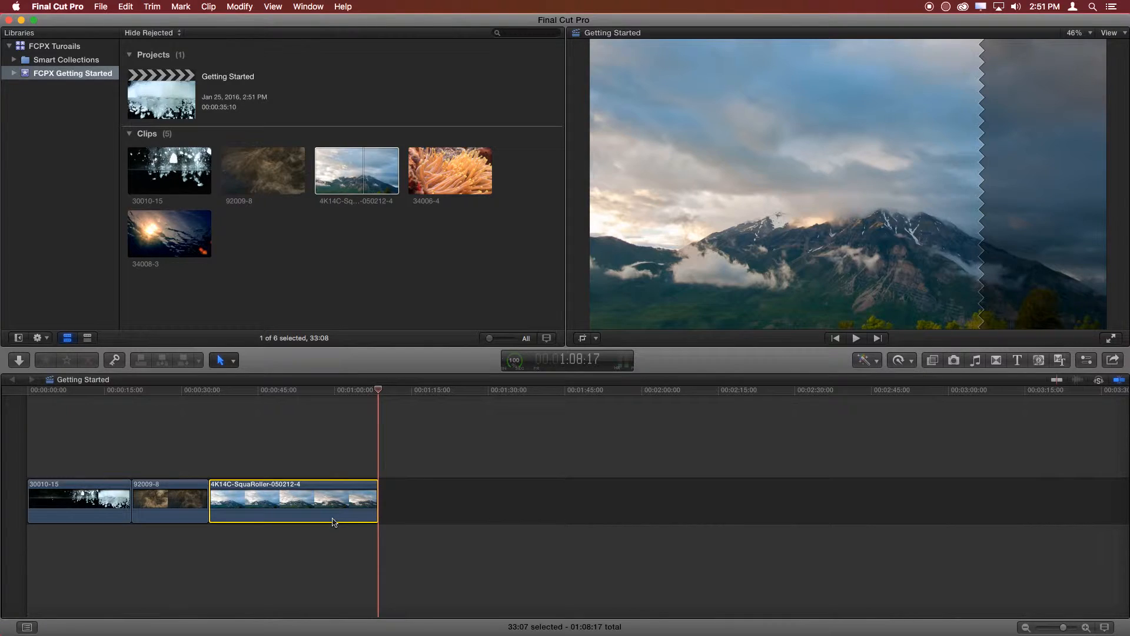
pyautogui.press('Delete')
# - Place a range of about 15 seconds of the mountain clip after 92009-8 and remove the leftover gap in the timeline
pyautogui.click(352, 179)
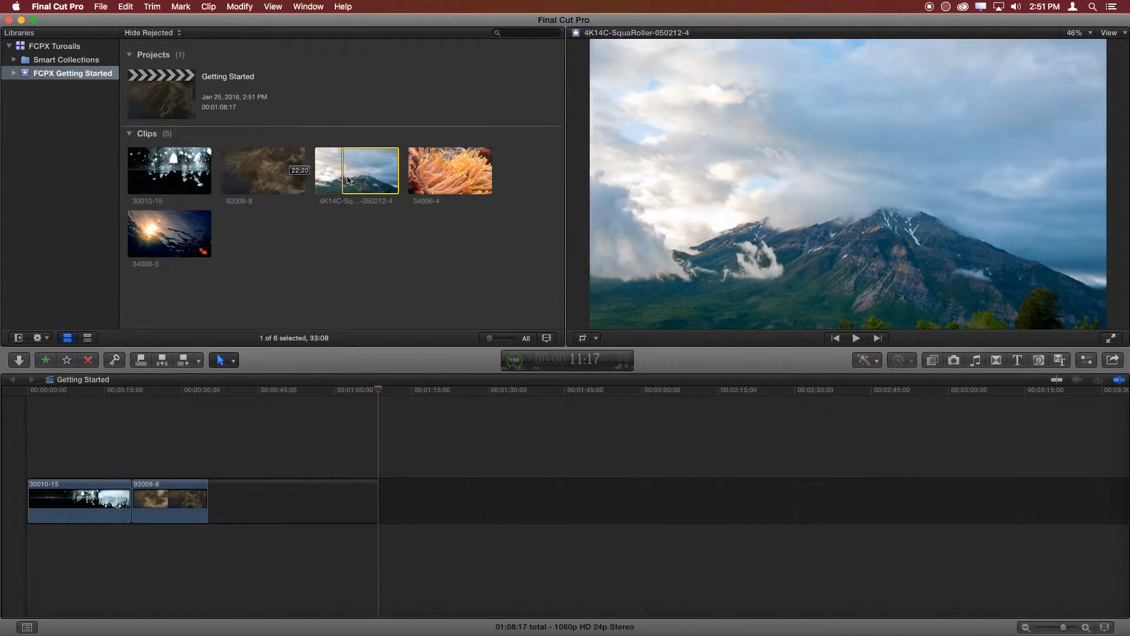
pyautogui.moveTo(351, 180); pyautogui.dragTo(318, 510)
pyautogui.click(357, 510)
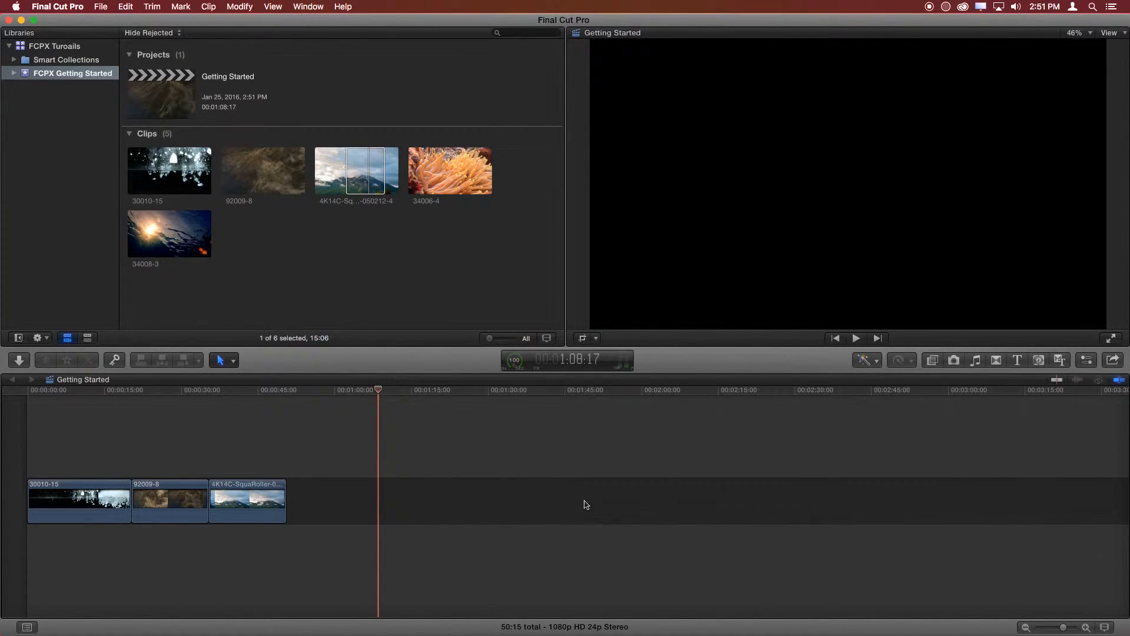
# - Position the playhead near the start of the mountain clip, zoom the timeline out slightly and scroll back and forth along it
pyautogui.click(306, 499)
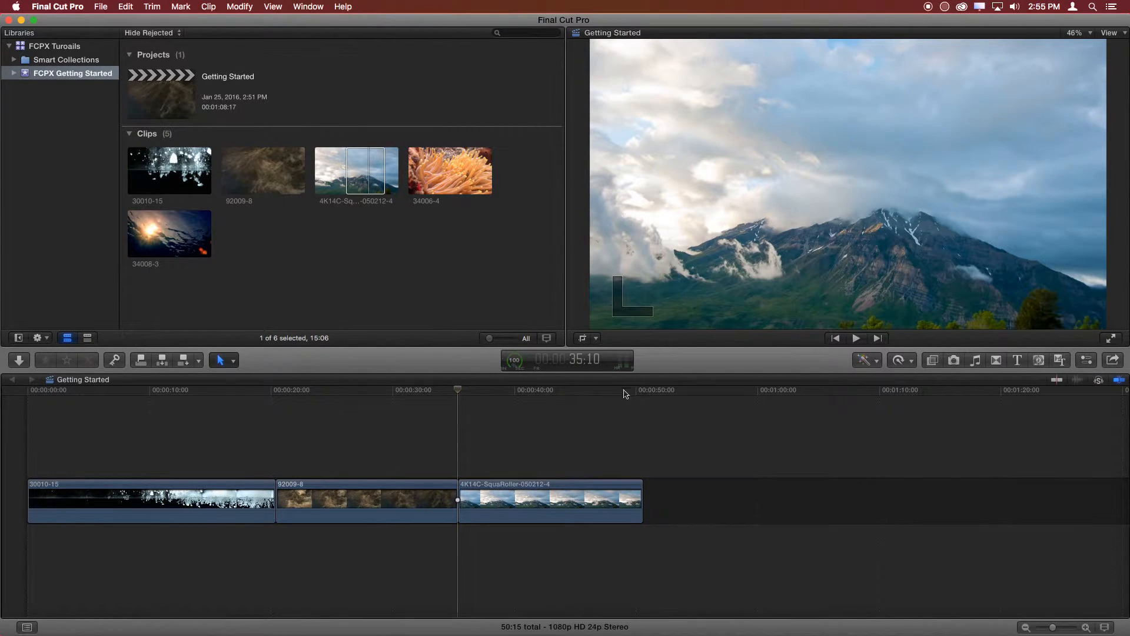
pyautogui.moveTo(458, 390)
pyautogui.mouseDown()
pyautogui.moveTo(638, 394)
pyautogui.moveTo(471, 398)
pyautogui.mouseUp()
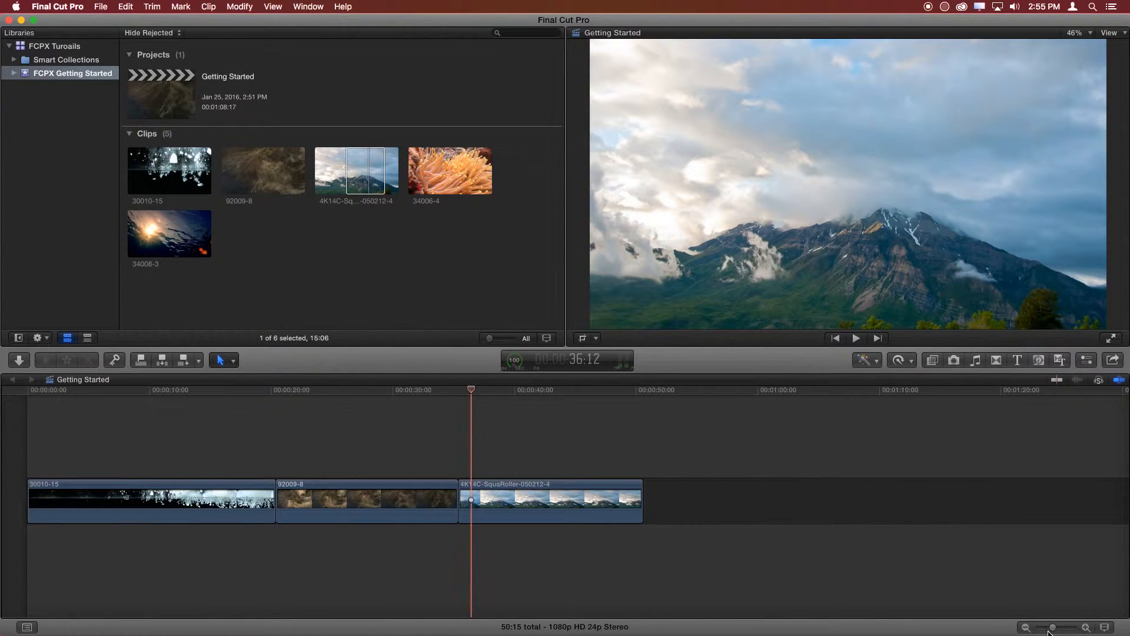
pyautogui.moveTo(1053, 627); pyautogui.dragTo(1050, 628)
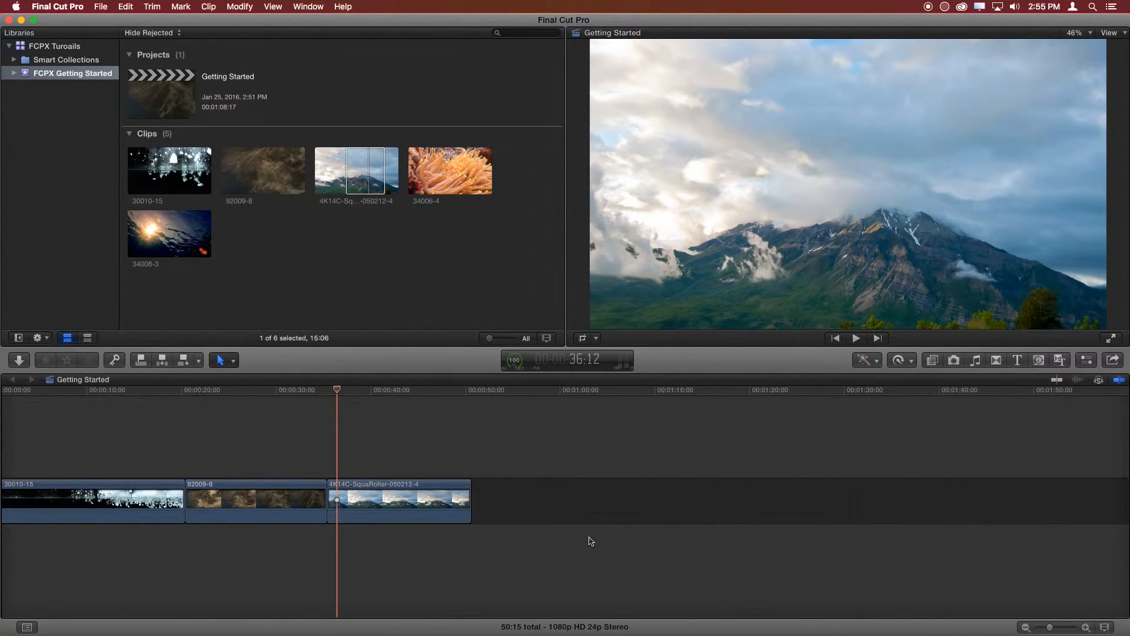
pyautogui.hscroll(-3, 700, 536)
pyautogui.hscroll(3, 700, 536)
pyautogui.hscroll(-3, 699, 536)
pyautogui.hscroll(3, 699, 537)
pyautogui.hscroll(-3, 613, 541)
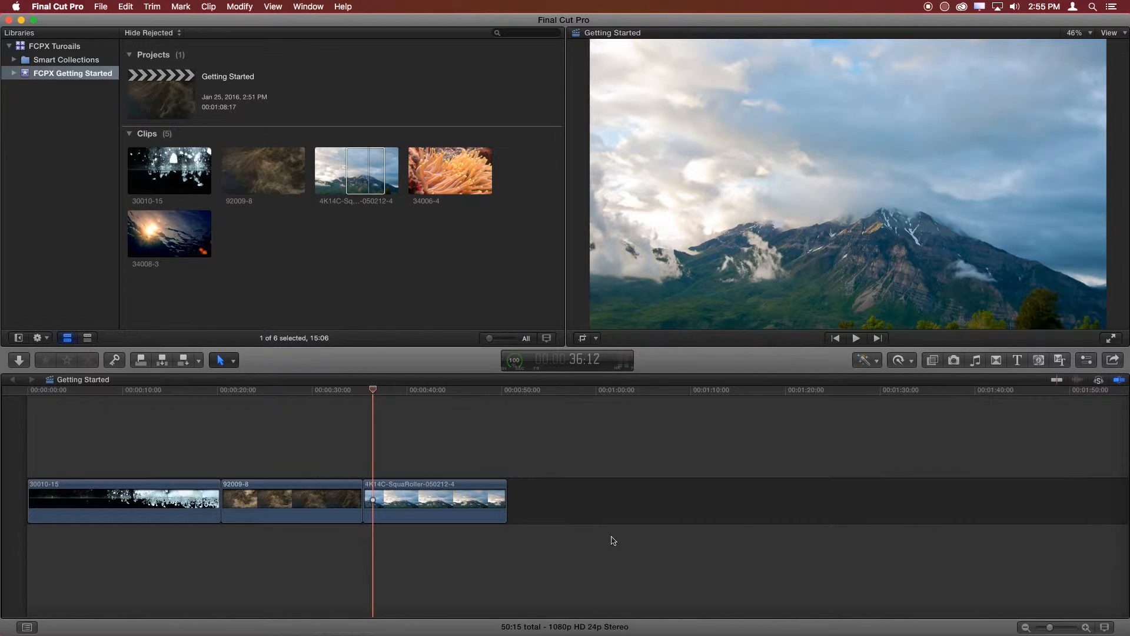
# - Practise zooming the timeline in and out around the playhead, finishing zoomed in at the timeline's beginning
pyautogui.press('super+equal')
pyautogui.press('super+minus')
pyautogui.press('super+equal')
pyautogui.press('super+equal')
pyautogui.press('super+minus')
pyautogui.press('super+equal')
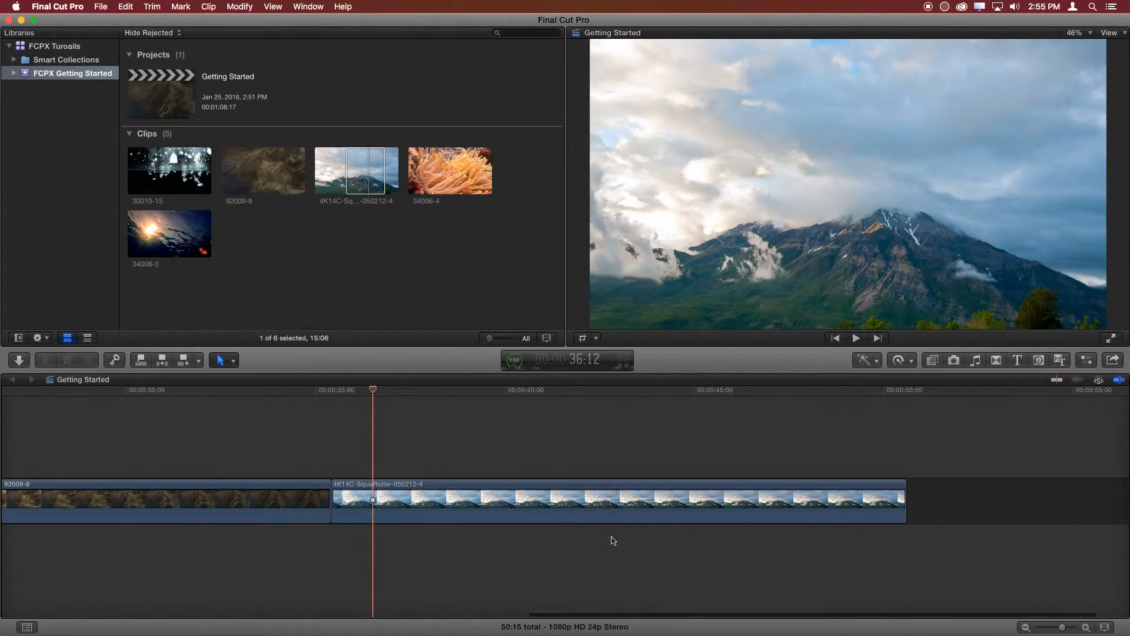
pyautogui.press('super+equal')
pyautogui.press('super+minus')
pyautogui.hscroll(2, 607, 536)
pyautogui.hscroll(-15, 602, 533)
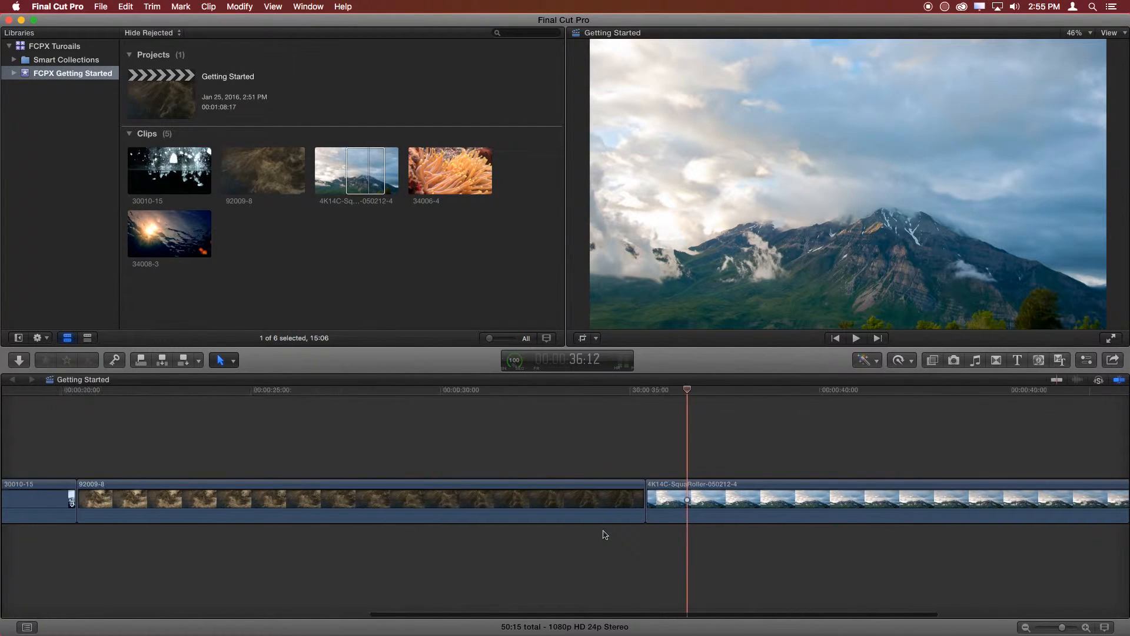
# - Connect clip 34006-4 above the first clip at about 8 seconds, and stack an almost 8-second range of 92009-8 above it at about 10 seconds
pyautogui.click(451, 176)
pyautogui.moveTo(450, 182); pyautogui.dragTo(353, 439)
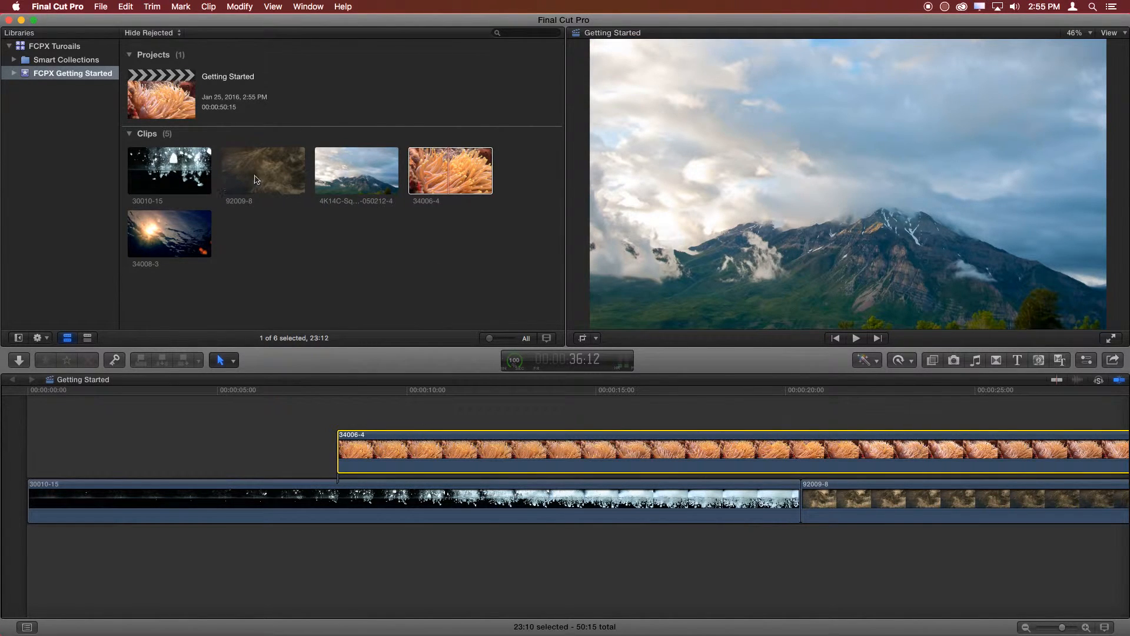
pyautogui.moveTo(256, 180); pyautogui.dragTo(348, 391)
pyautogui.moveTo(276, 172); pyautogui.dragTo(404, 408)
pyautogui.scroll(5, 453, 475)
pyautogui.scroll(-5, 452, 476)
pyautogui.scroll(4, 454, 475)
pyautogui.scroll(-4, 454, 476)
pyautogui.scroll(4, 454, 475)
pyautogui.scroll(-4, 454, 476)
pyautogui.scroll(4, 453, 476)
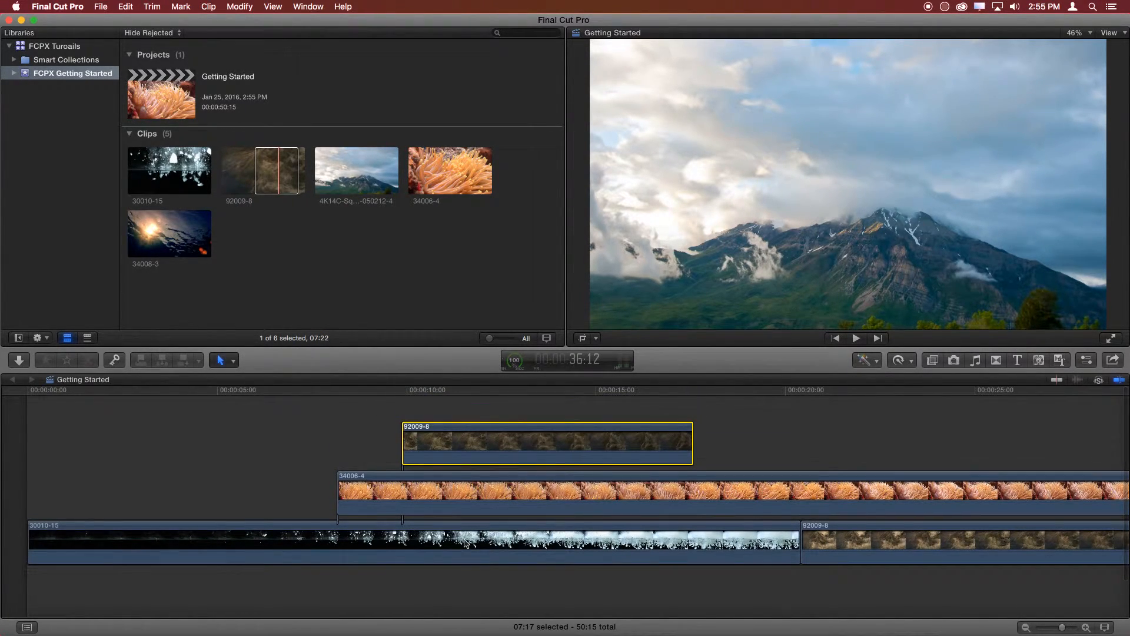
# - Mark a range of just under 3 seconds in clip 30010-15 and stack it above the connected 92009-8 at about 12 seconds
pyautogui.click(182, 190)
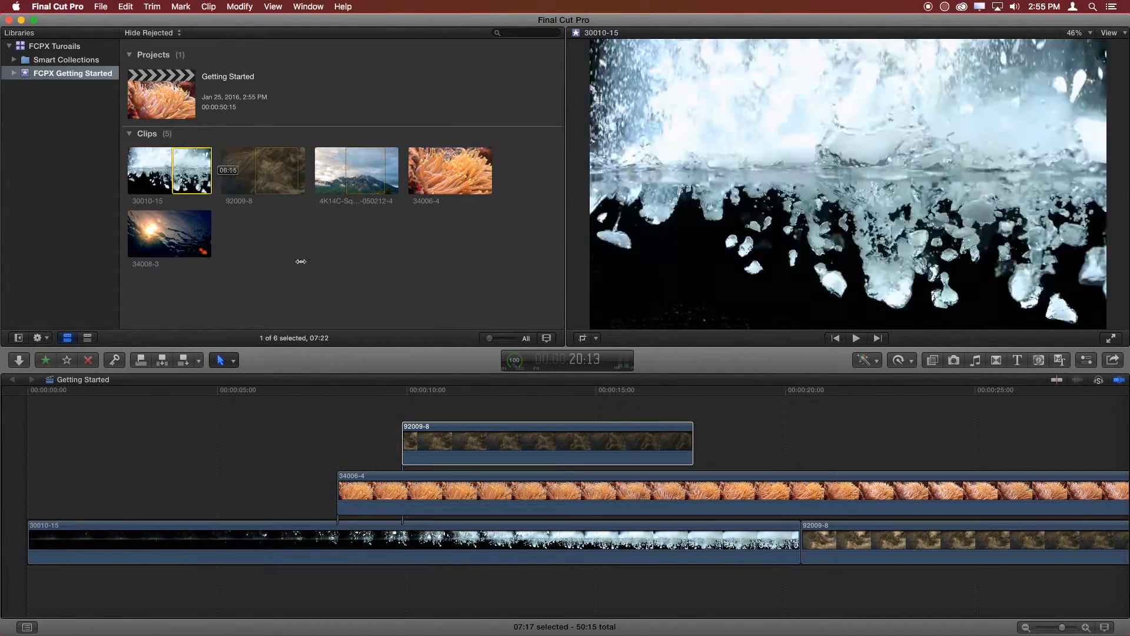
pyautogui.moveTo(226, 212); pyautogui.dragTo(476, 407)
pyautogui.hscroll(5, 512, 465)
pyautogui.hscroll(5, 512, 471)
pyautogui.hscroll(-8, 512, 471)
pyautogui.hscroll(8, 512, 471)
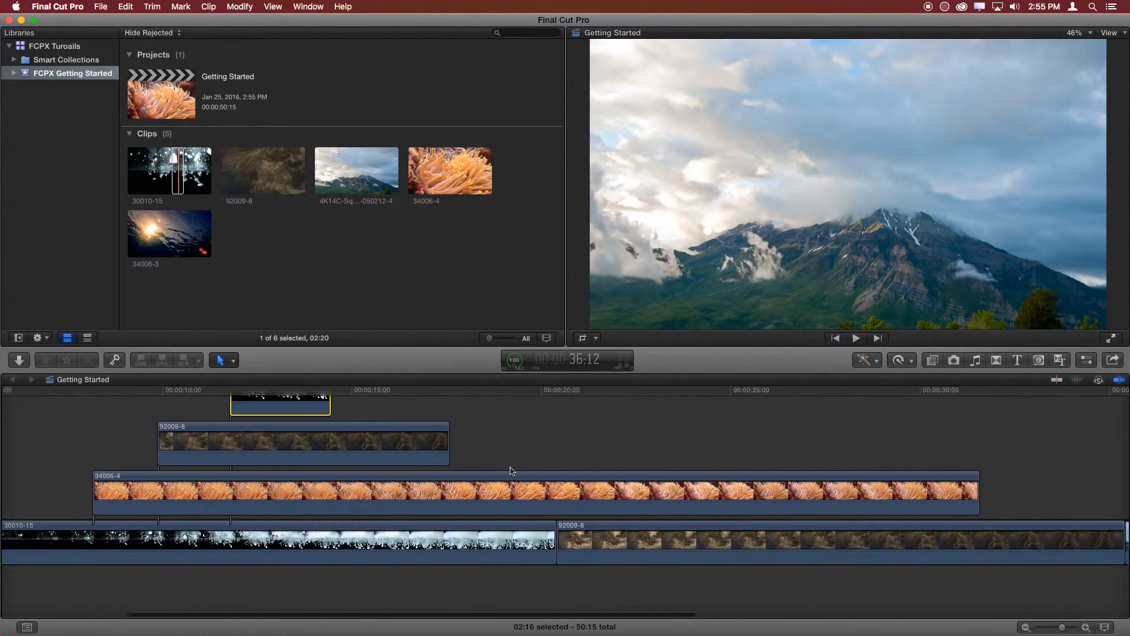
pyautogui.hscroll(4, 512, 470)
pyautogui.hscroll(-12, 512, 471)
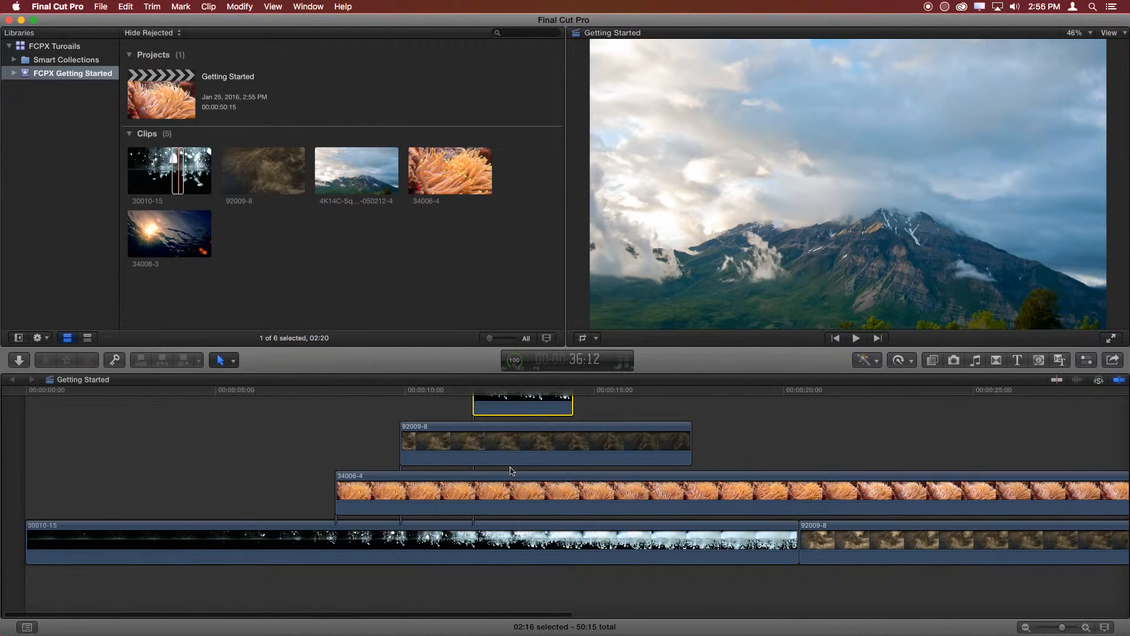
# - Move the connected 30010-15 clip earlier to about 8.5 seconds and the connected 92009-8 clip to about 9.5 seconds
pyautogui.scroll(-3, 512, 470)
pyautogui.scroll(5, 512, 471)
pyautogui.scroll(-5, 512, 470)
pyautogui.scroll(5, 512, 471)
pyautogui.scroll(-4, 512, 471)
pyautogui.scroll(4, 512, 470)
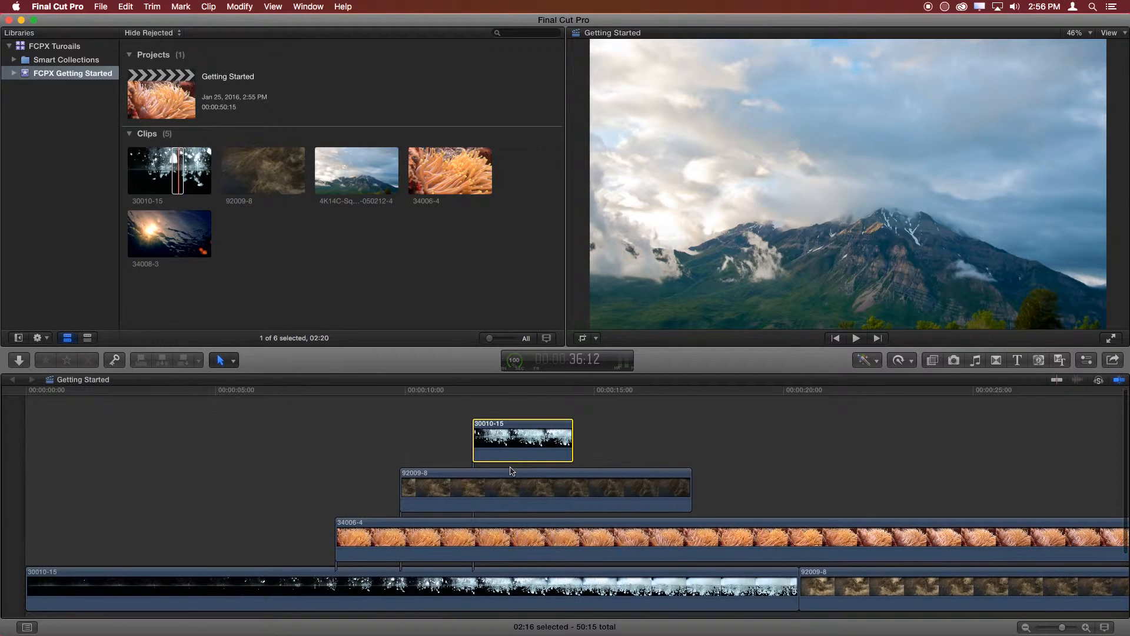
pyautogui.scroll(-1, 513, 471)
pyautogui.moveTo(491, 428); pyautogui.dragTo(429, 428)
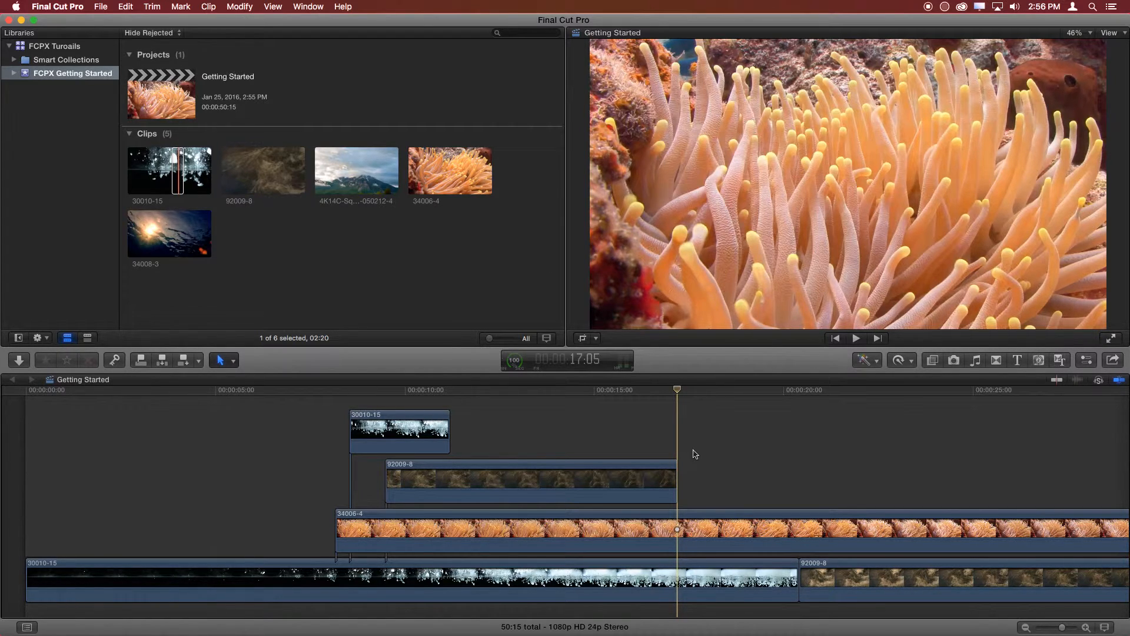
# - Fit all clips in the timeline view and scrub the playhead through the mountain clip and the stacked clips
pyautogui.press('super+minus')
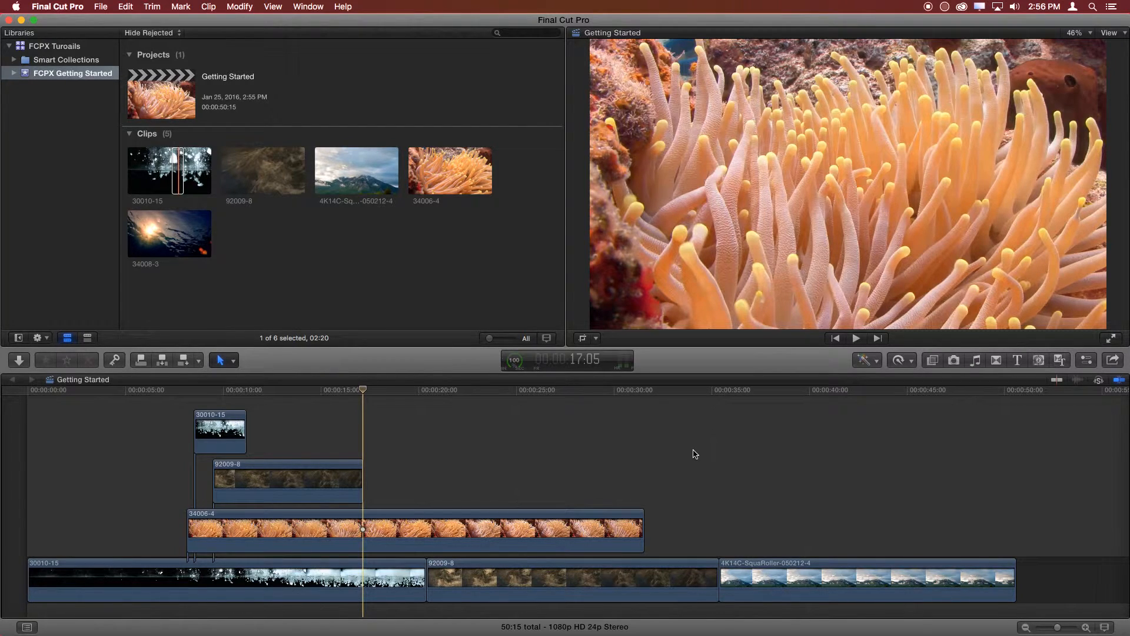
pyautogui.click(1020, 405)
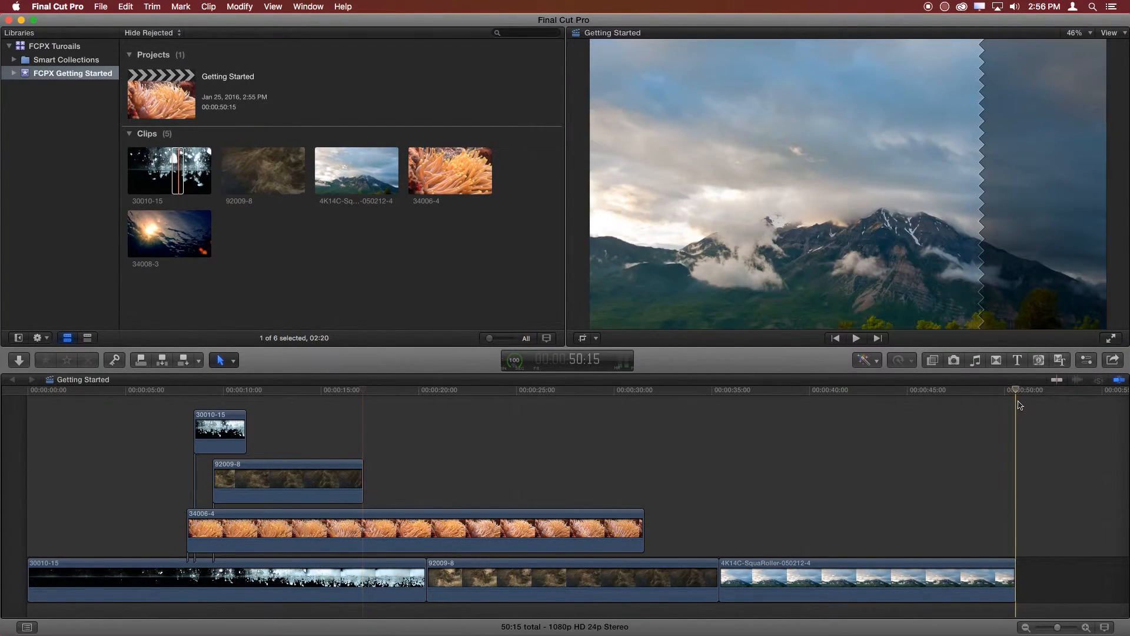
pyautogui.moveTo(1017, 390); pyautogui.dragTo(830, 439)
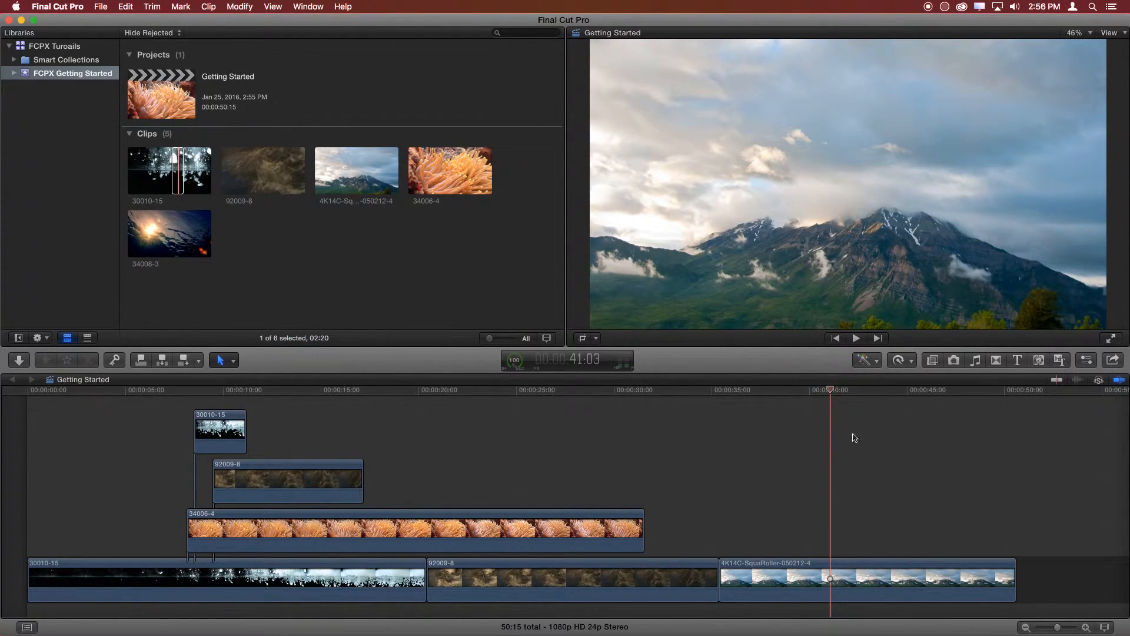
pyautogui.click(231, 394)
pyautogui.moveTo(231, 396); pyautogui.dragTo(645, 434)
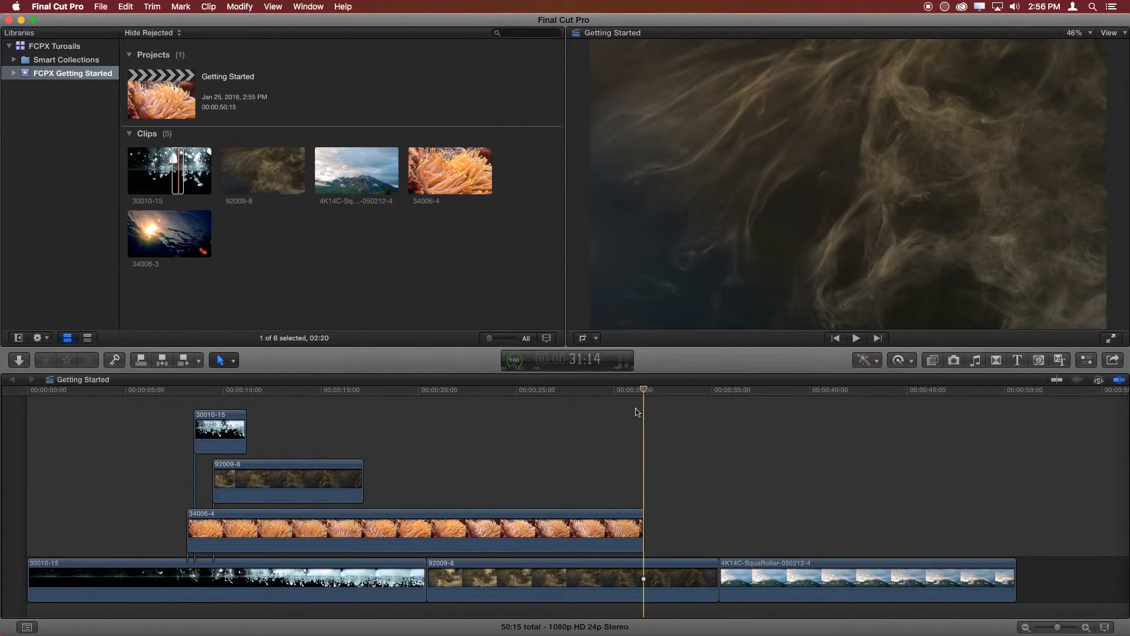